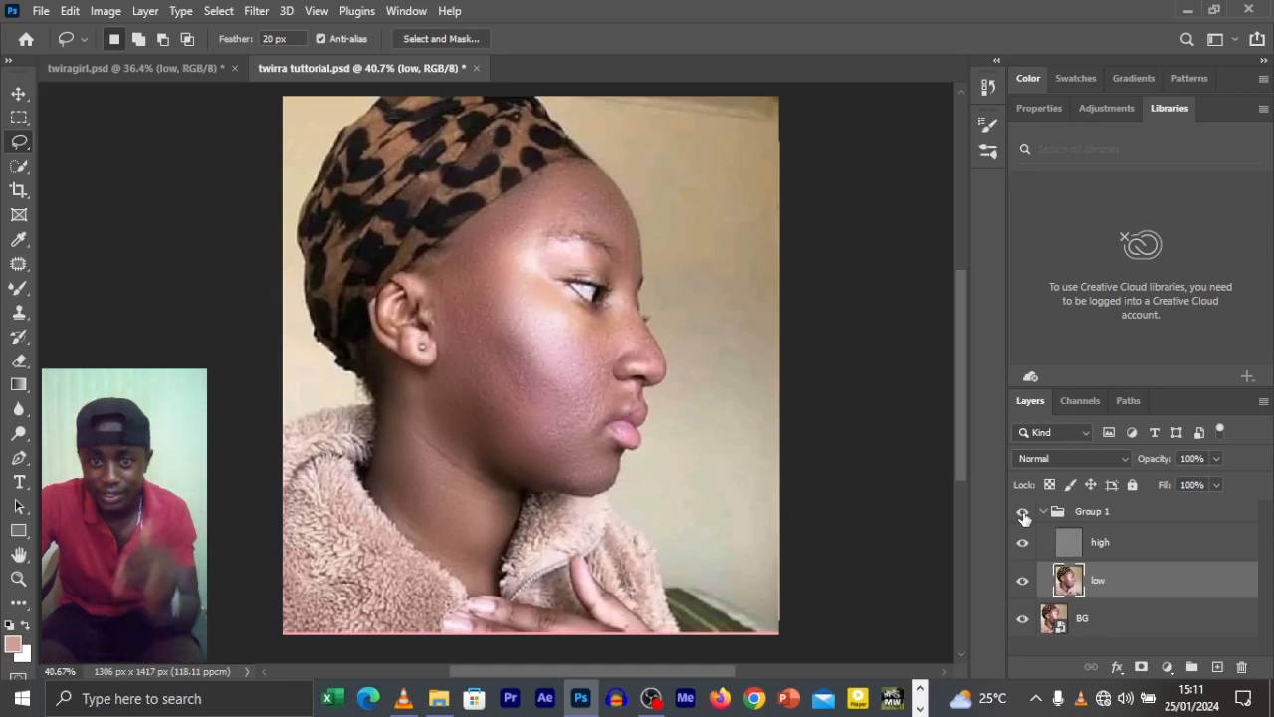
Compare the retouched portrait with the original by toggling the visibility of Group 1.
{"action": "left_click", "coordinate": [1023, 513]}
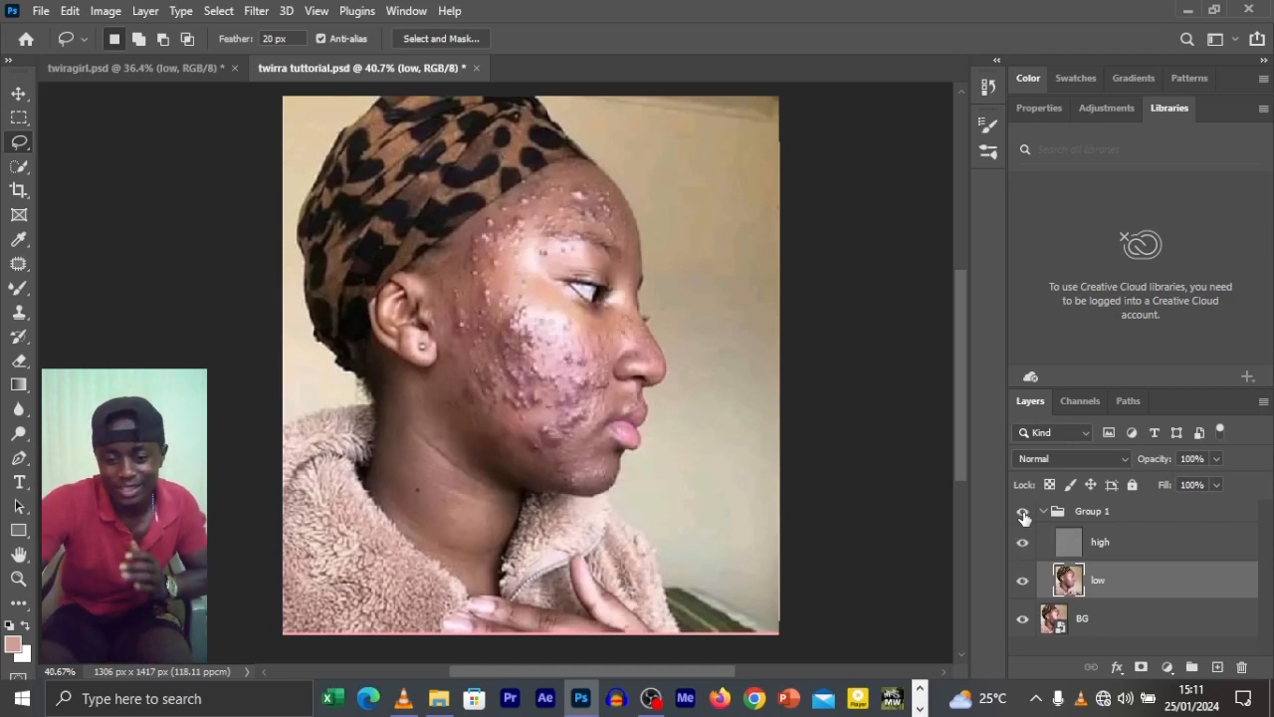
{"action": "left_click", "coordinate": [1023, 513]}
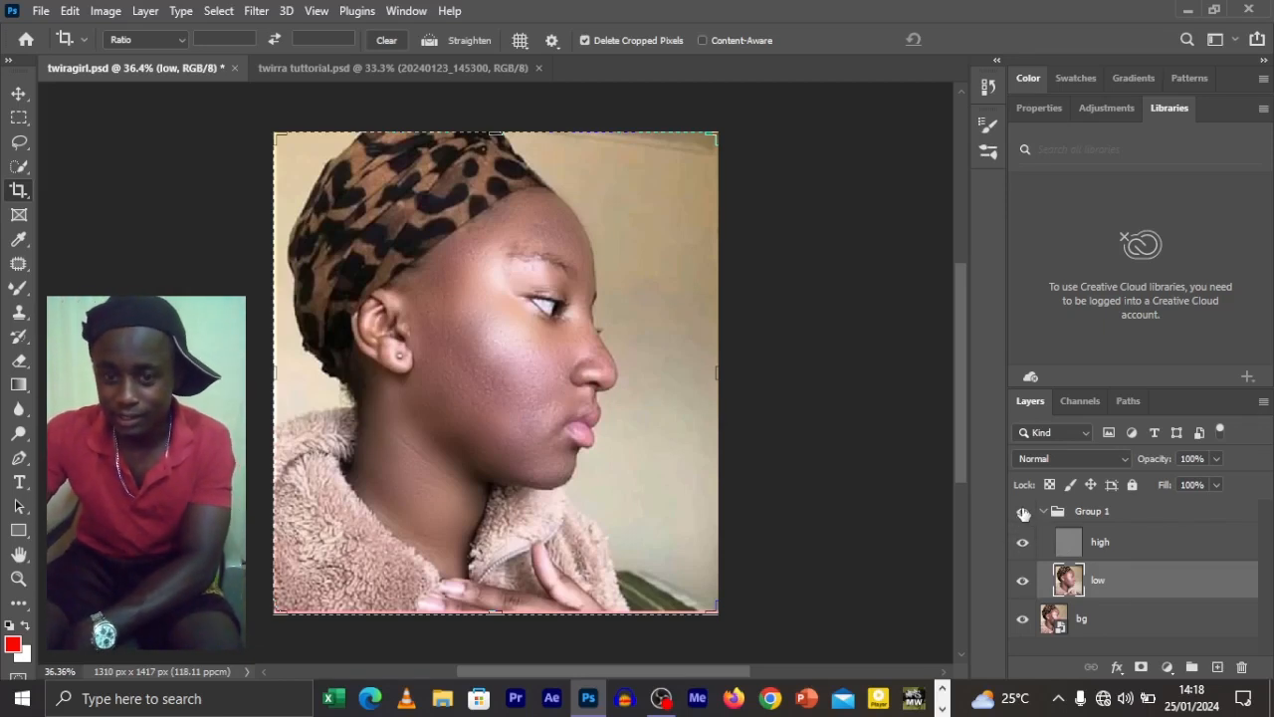
{"action": "left_click", "coordinate": [1023, 513]}
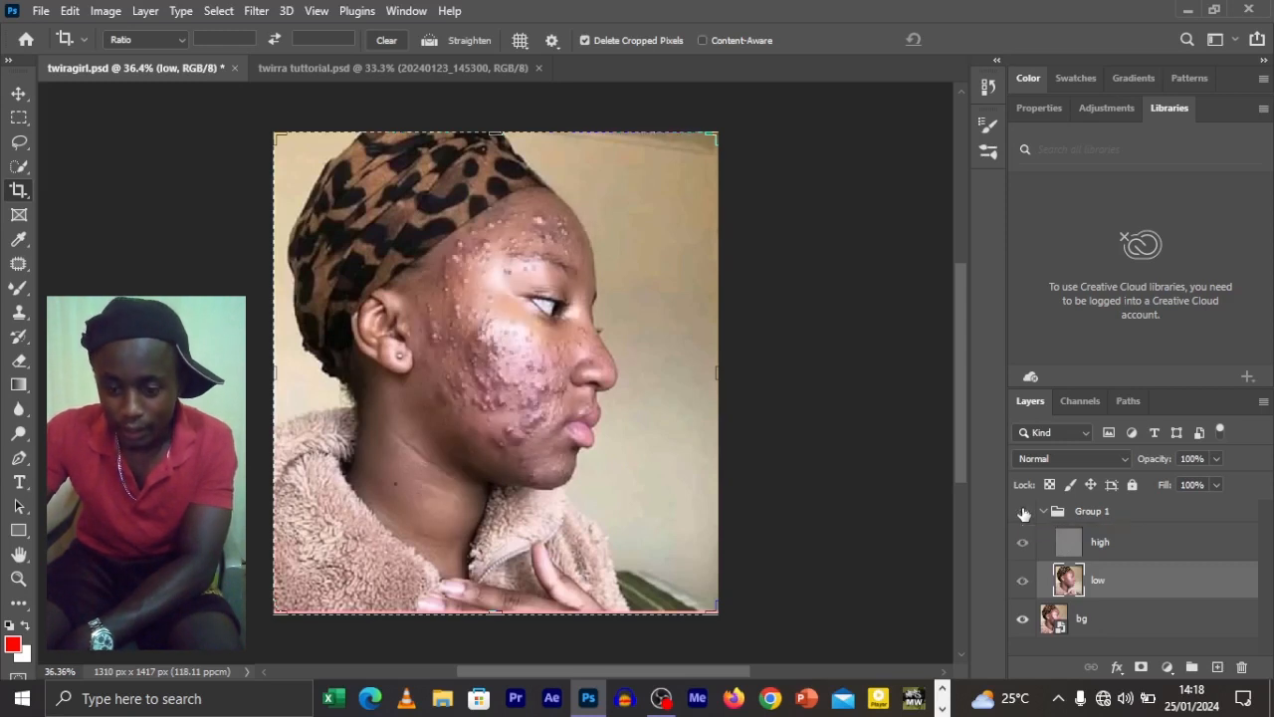
{"action": "left_click", "coordinate": [1023, 512]}
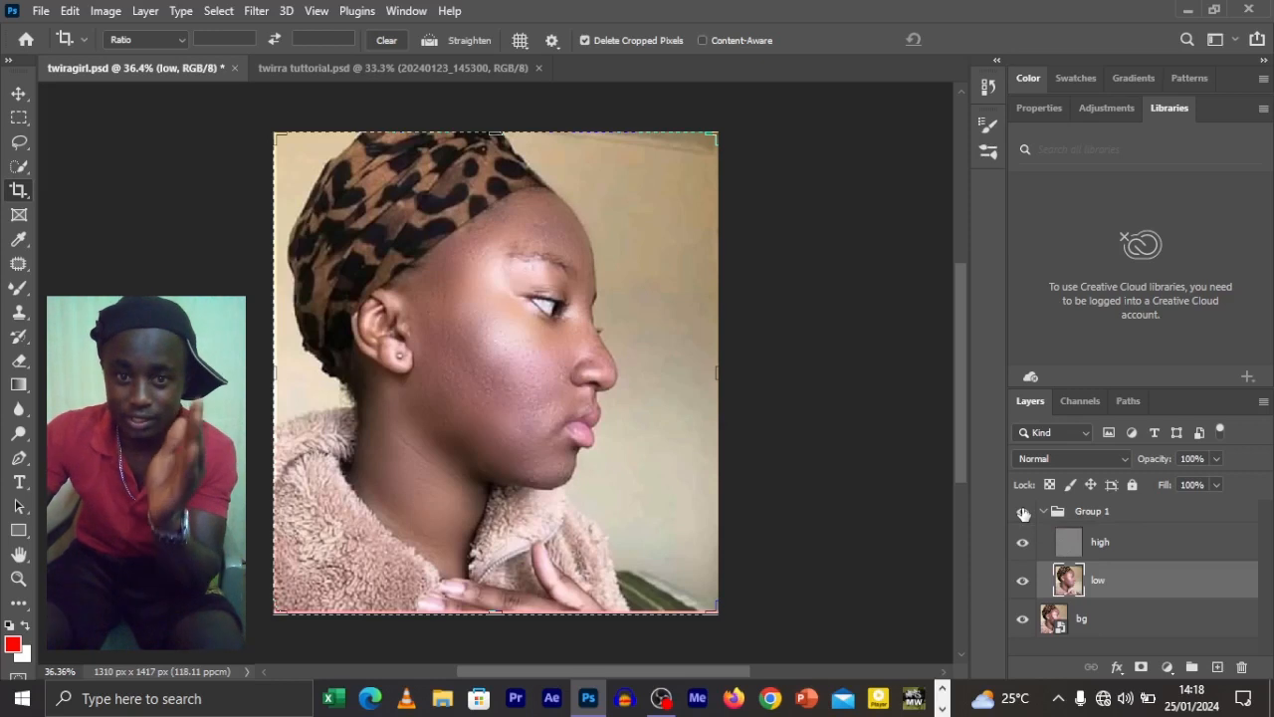
Switch to the twirra tuttorial.psd document and rename its only layer BG.
{"action": "key", "text": "ctrl+Tab"}
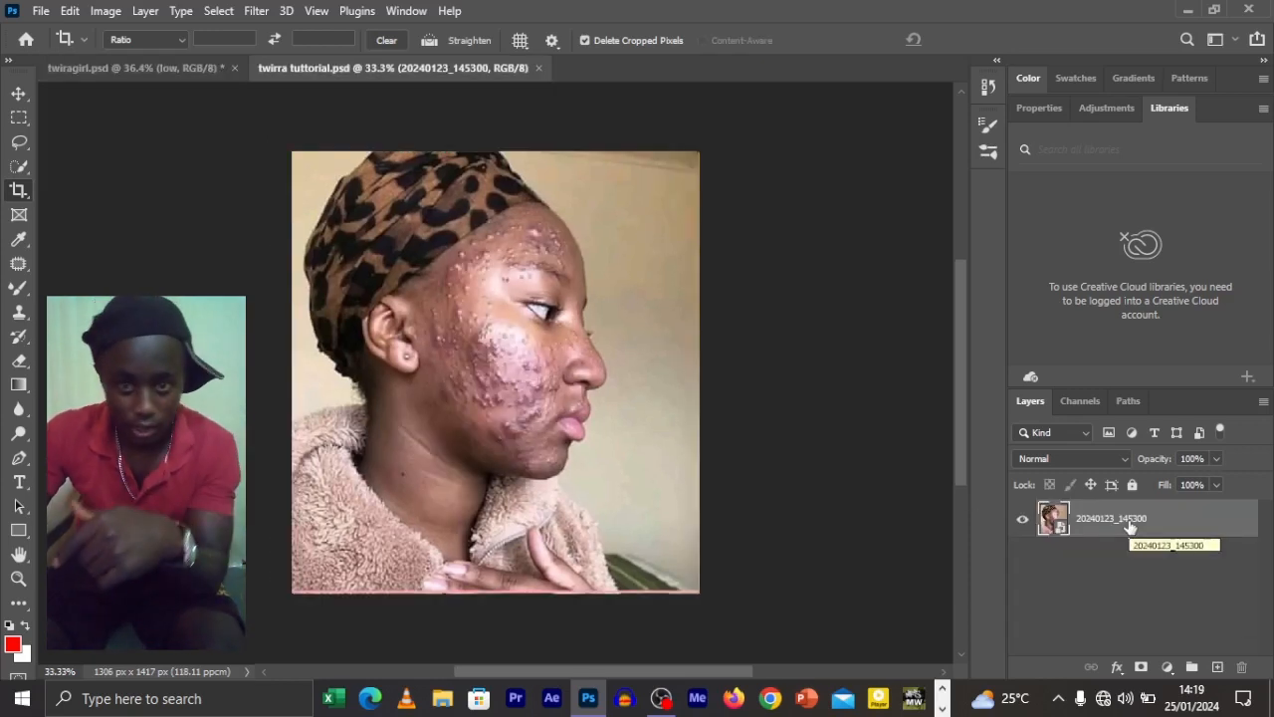
{"action": "double_click", "coordinate": [1130, 520]}
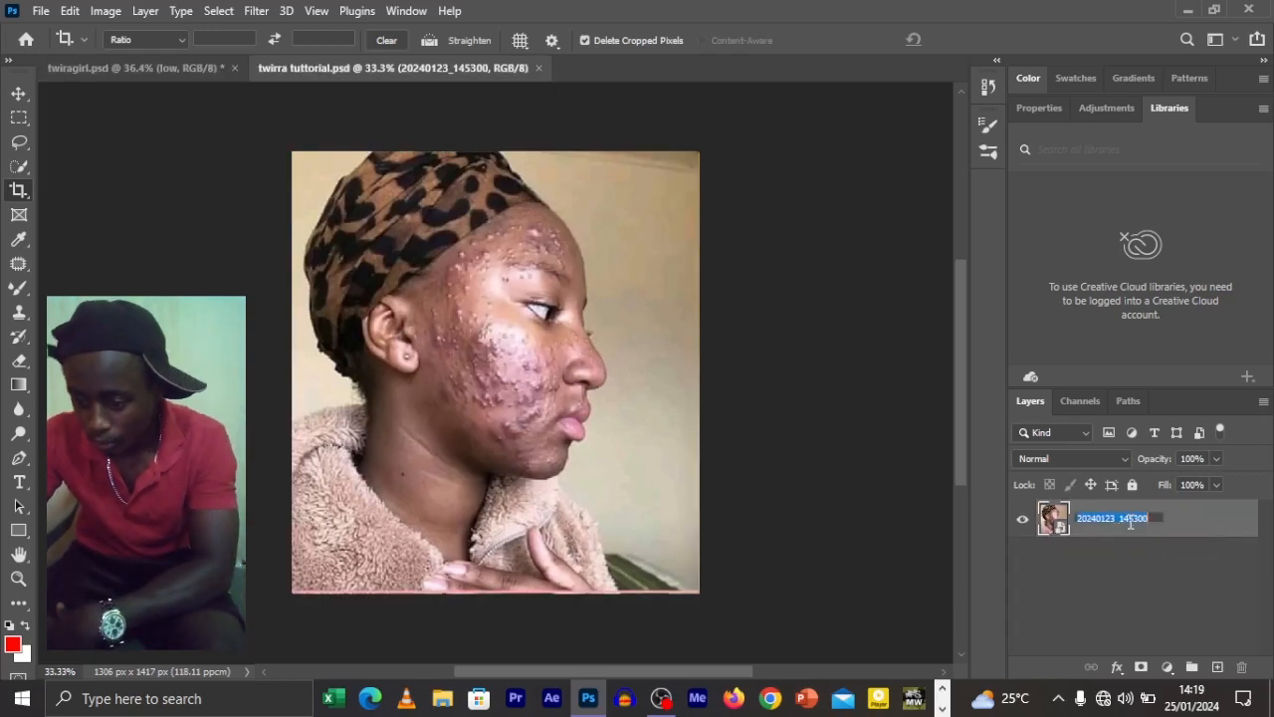
{"action": "key", "text": "BackSpace"}
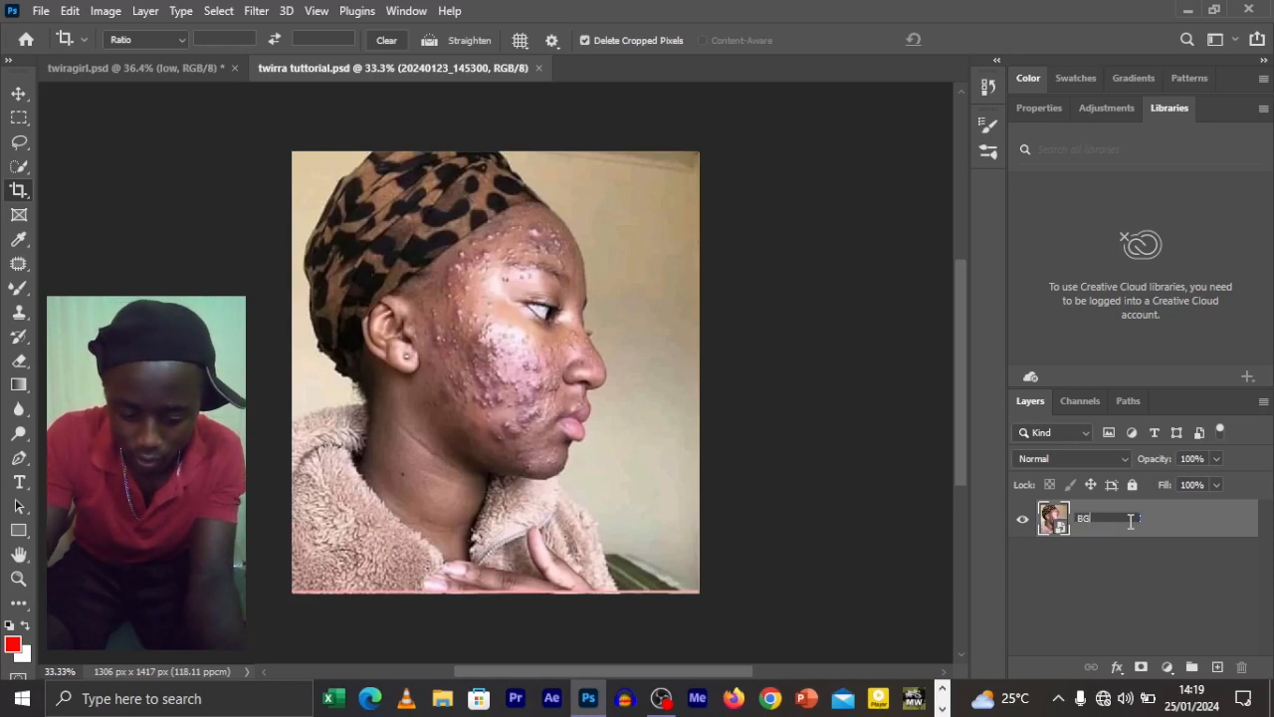
{"action": "left_click", "coordinate": [1097, 626]}
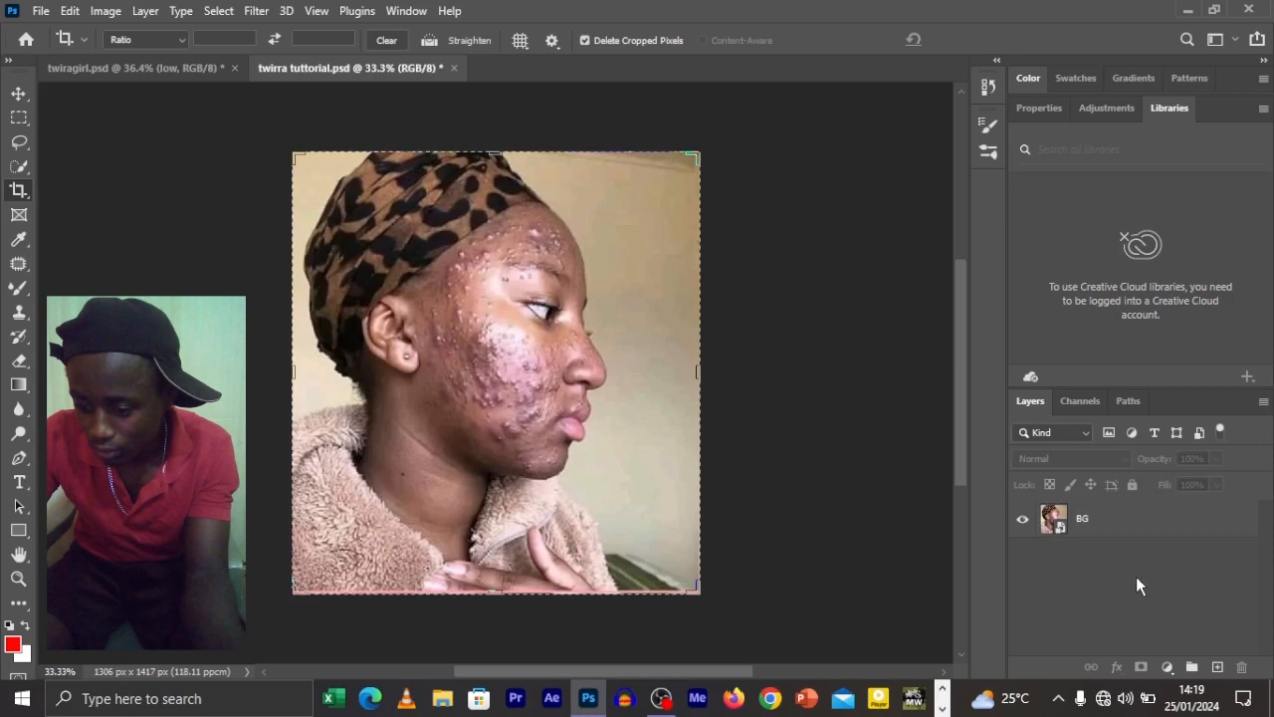
Duplicate the BG layer and rename the copy low.
{"action": "left_click", "coordinate": [1160, 524]}
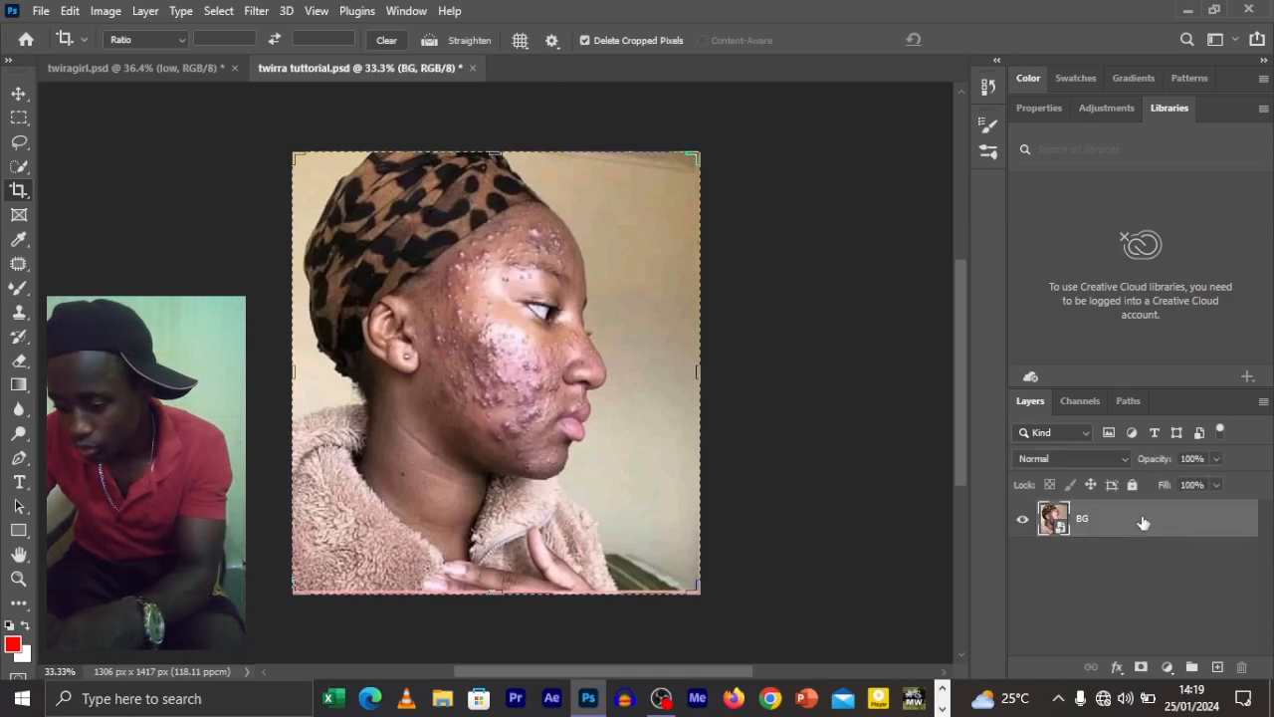
{"action": "left_click_drag", "start_coordinate": [1143, 523], "coordinate": [1219, 666]}
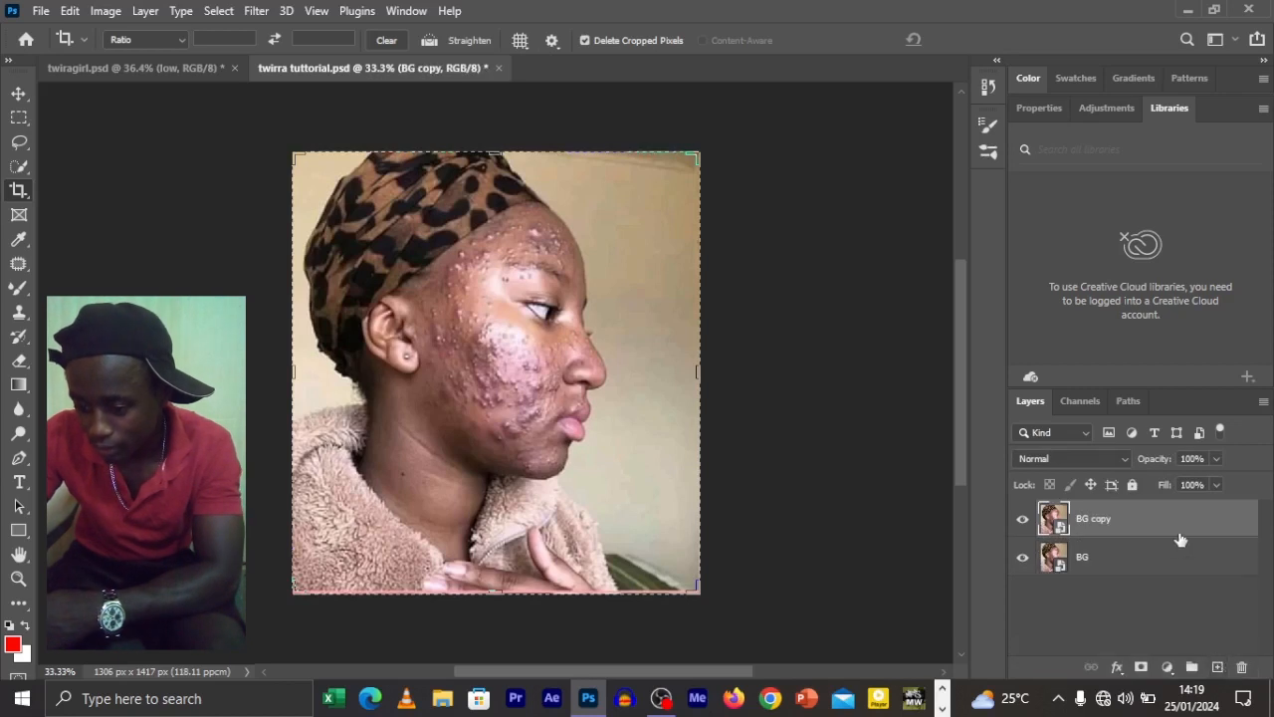
{"action": "double_click", "coordinate": [1093, 519]}
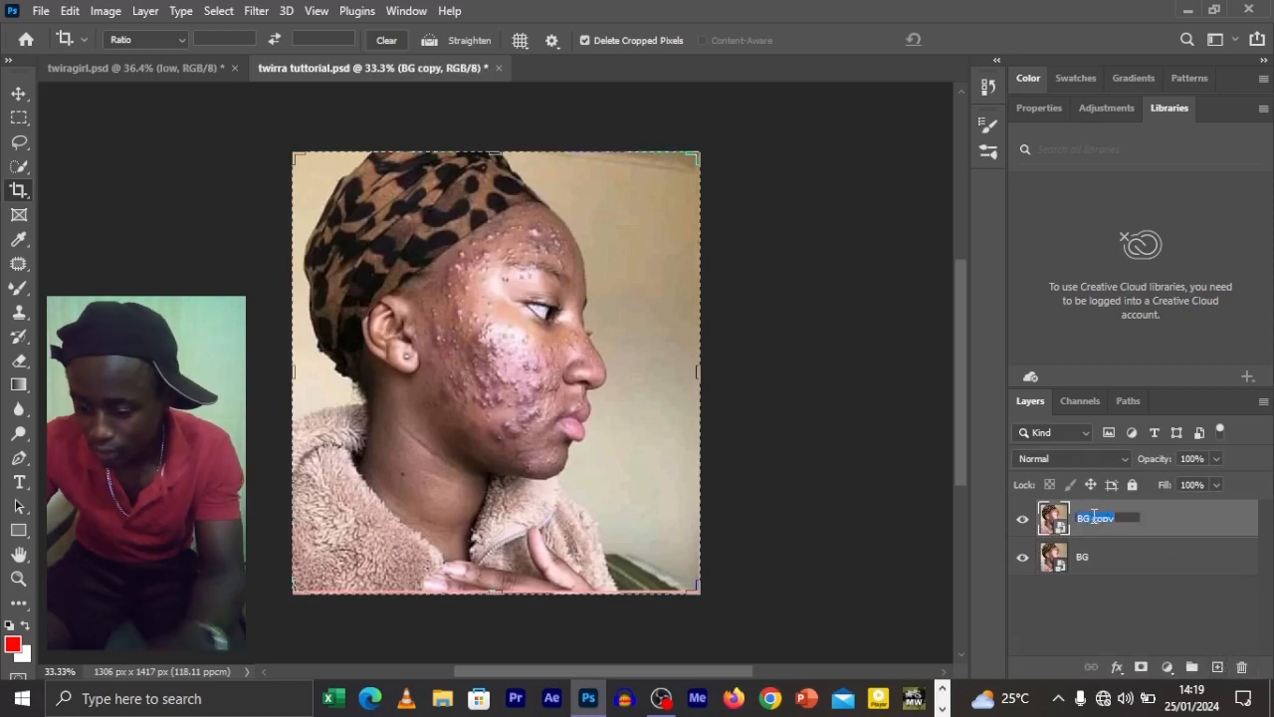
{"action": "key", "text": "BackSpace"}
{"action": "type", "text": "low"}
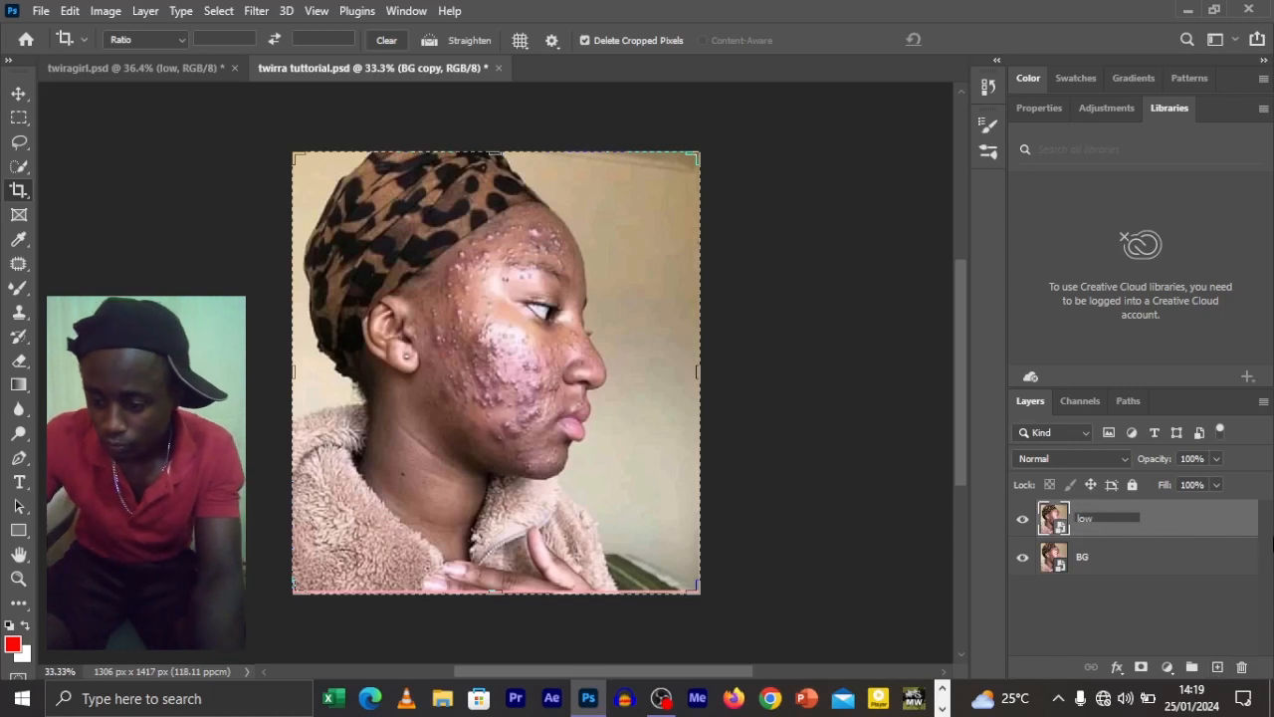
{"action": "key", "text": "Return"}
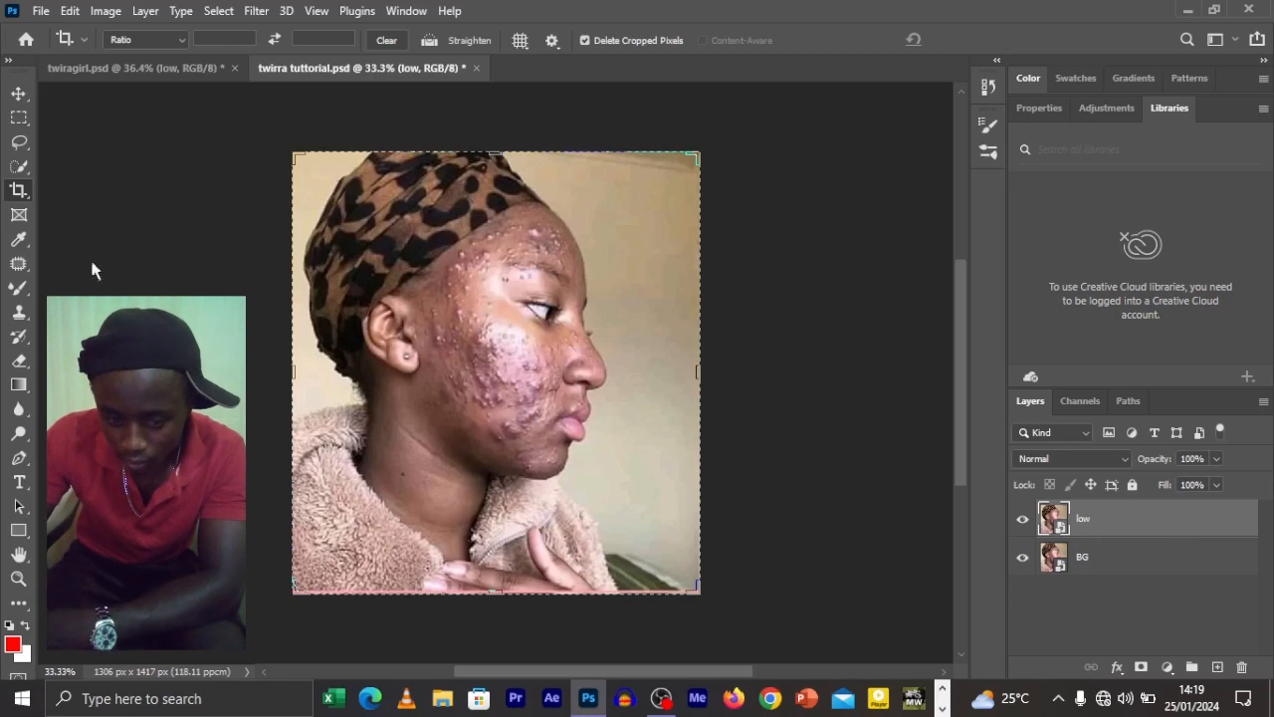
Patch the blemishes on the front of the chin on the low layer, using the Patch Tool with nearby clean skin.
{"action": "left_click", "coordinate": [22, 266]}
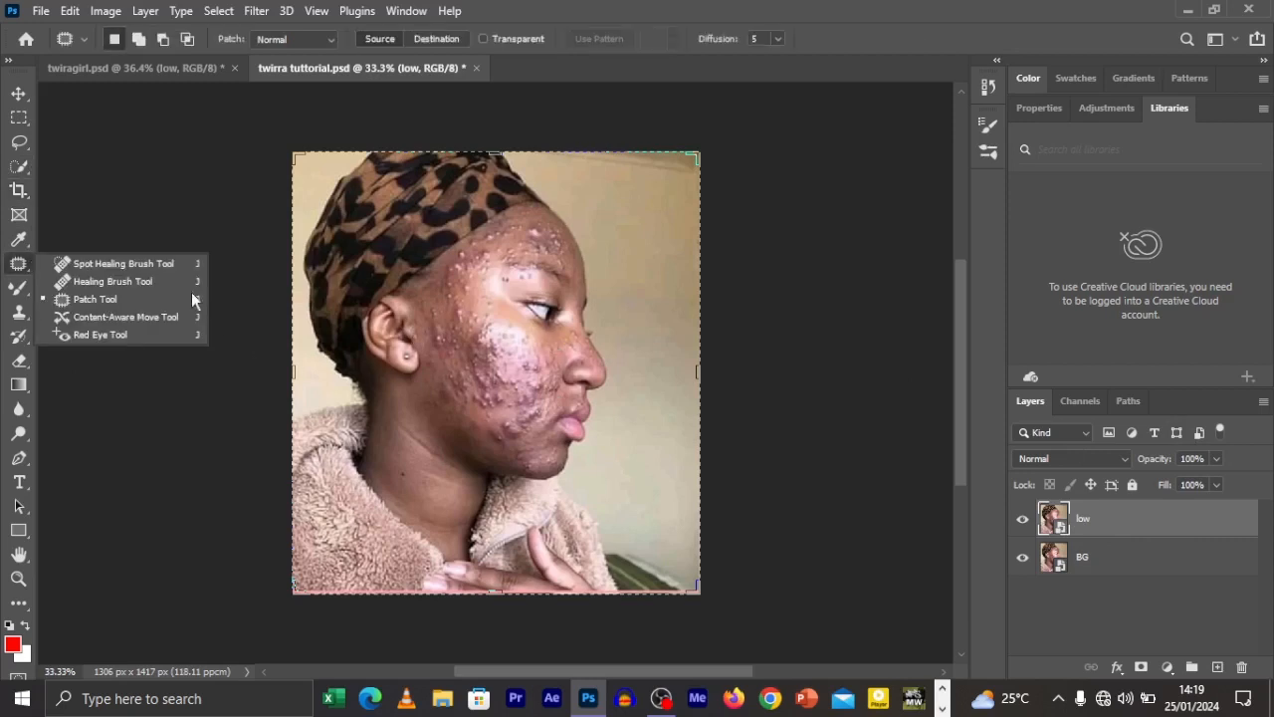
{"action": "left_click", "coordinate": [115, 299]}
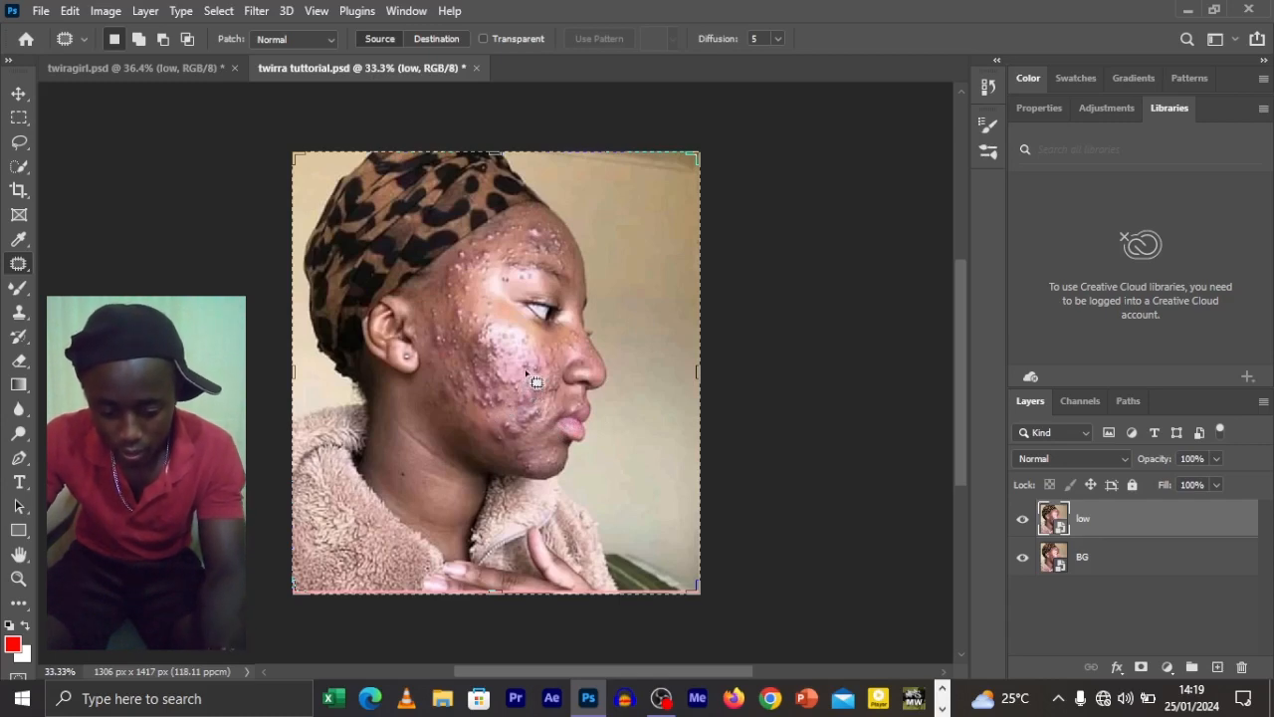
{"action": "scroll", "coordinate": [535, 381], "scroll_direction": "up", "scroll_amount": 5}
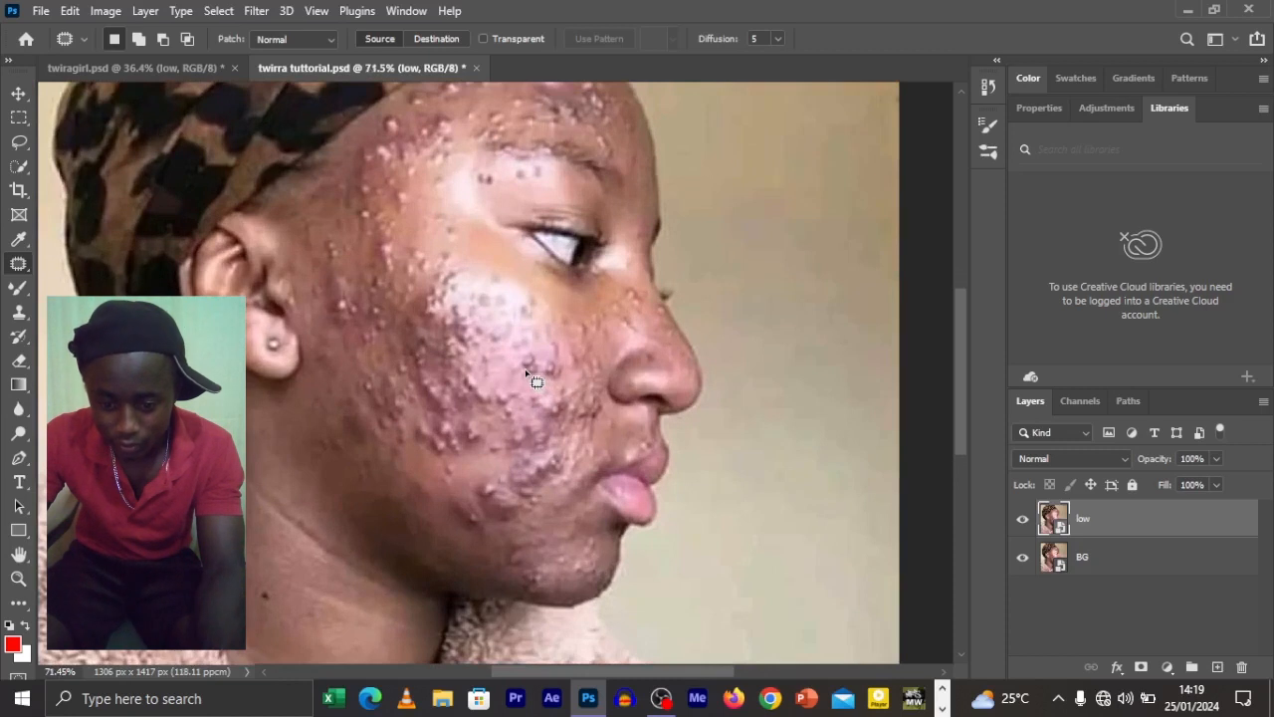
{"action": "mouse_move", "coordinate": [301, 258]}
{"action": "left_mouse_down"}
{"action": "mouse_move", "coordinate": [370, 262]}
{"action": "mouse_move", "coordinate": [379, 279]}
{"action": "left_mouse_up"}
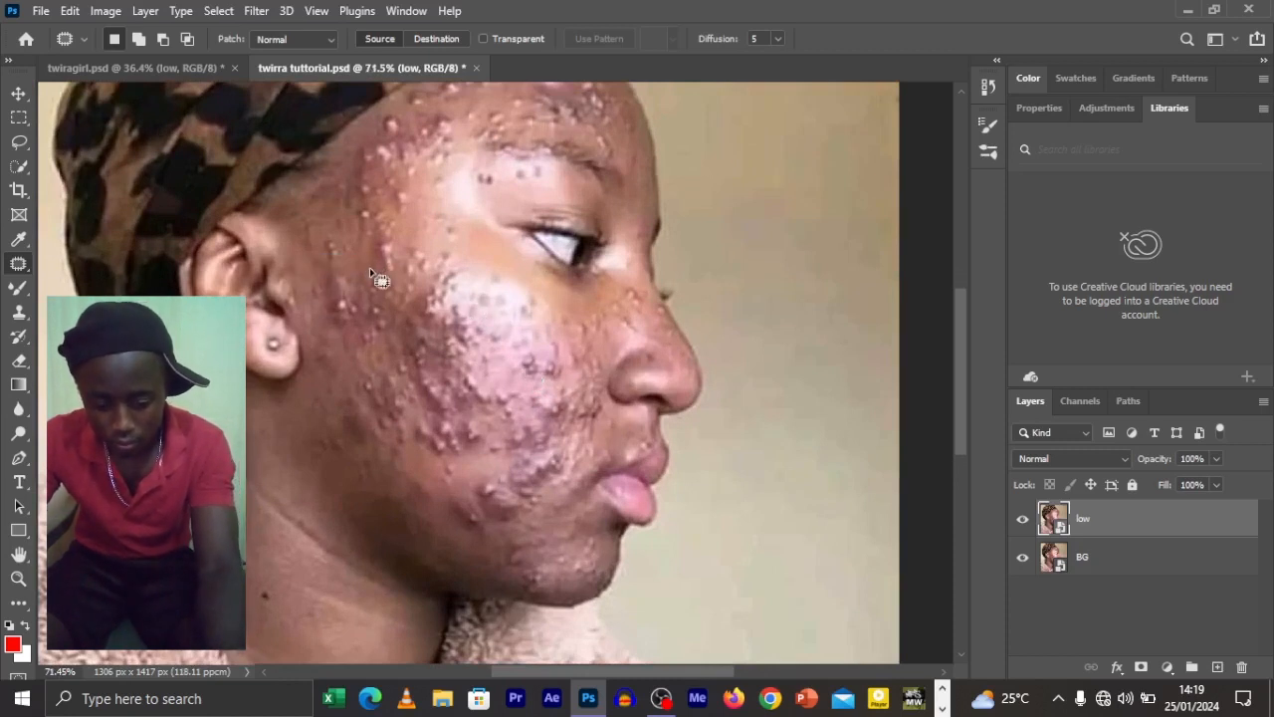
{"action": "scroll", "coordinate": [664, 475], "scroll_direction": "down", "scroll_amount": 2}
{"action": "scroll", "coordinate": [664, 475], "scroll_direction": "down", "scroll_amount": 4}
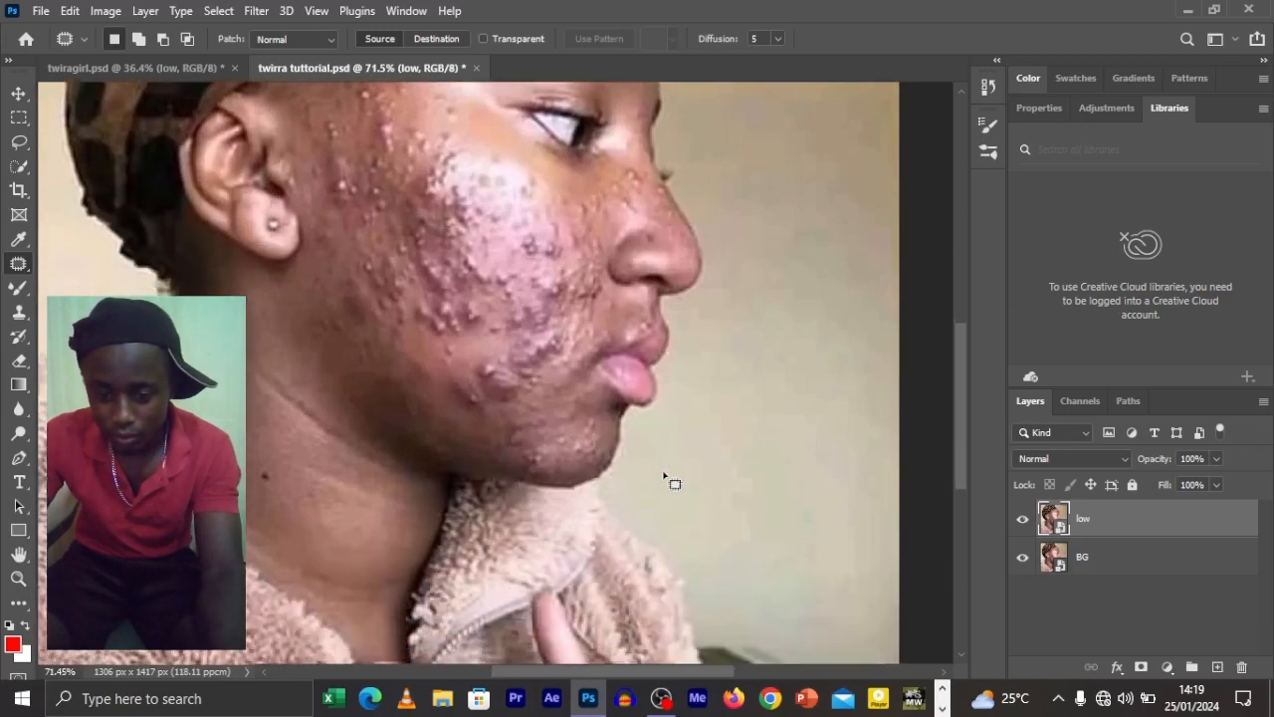
{"action": "scroll", "coordinate": [610, 420], "scroll_direction": "up", "scroll_amount": 2}
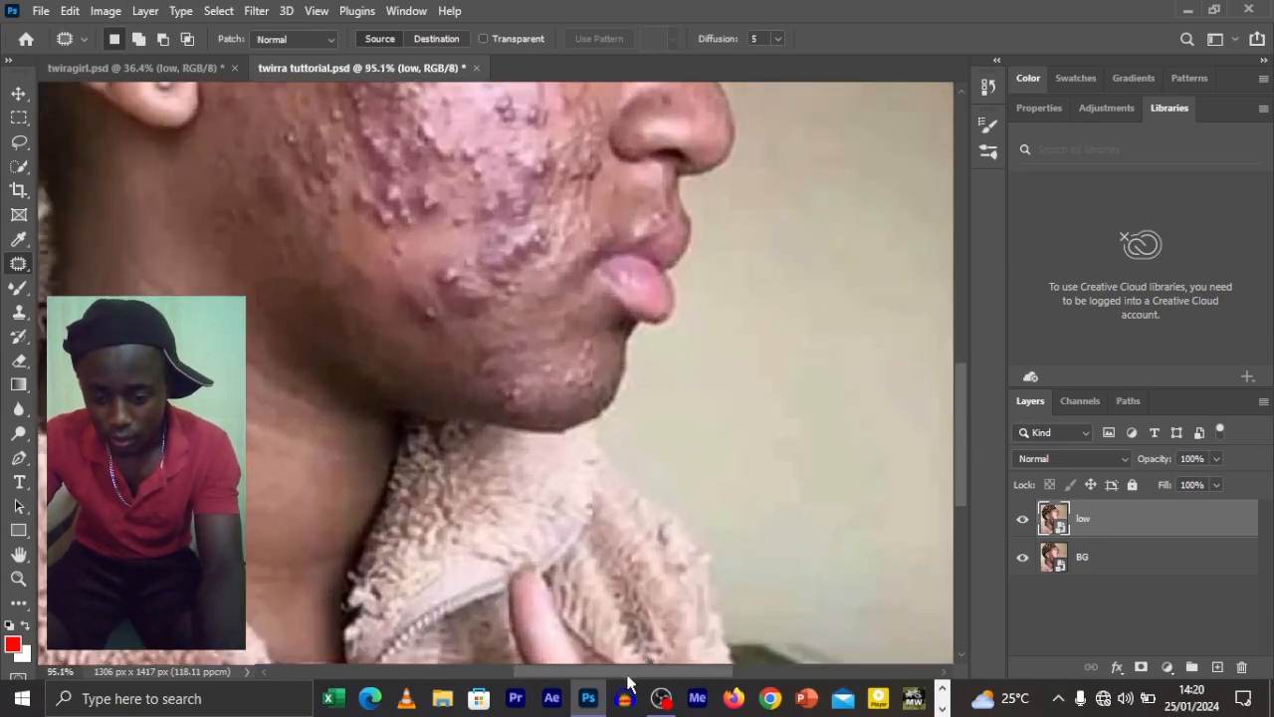
{"action": "left_click_drag", "start_coordinate": [628, 673], "coordinate": [560, 675]}
{"action": "scroll", "coordinate": [648, 521], "scroll_direction": "up", "scroll_amount": 5}
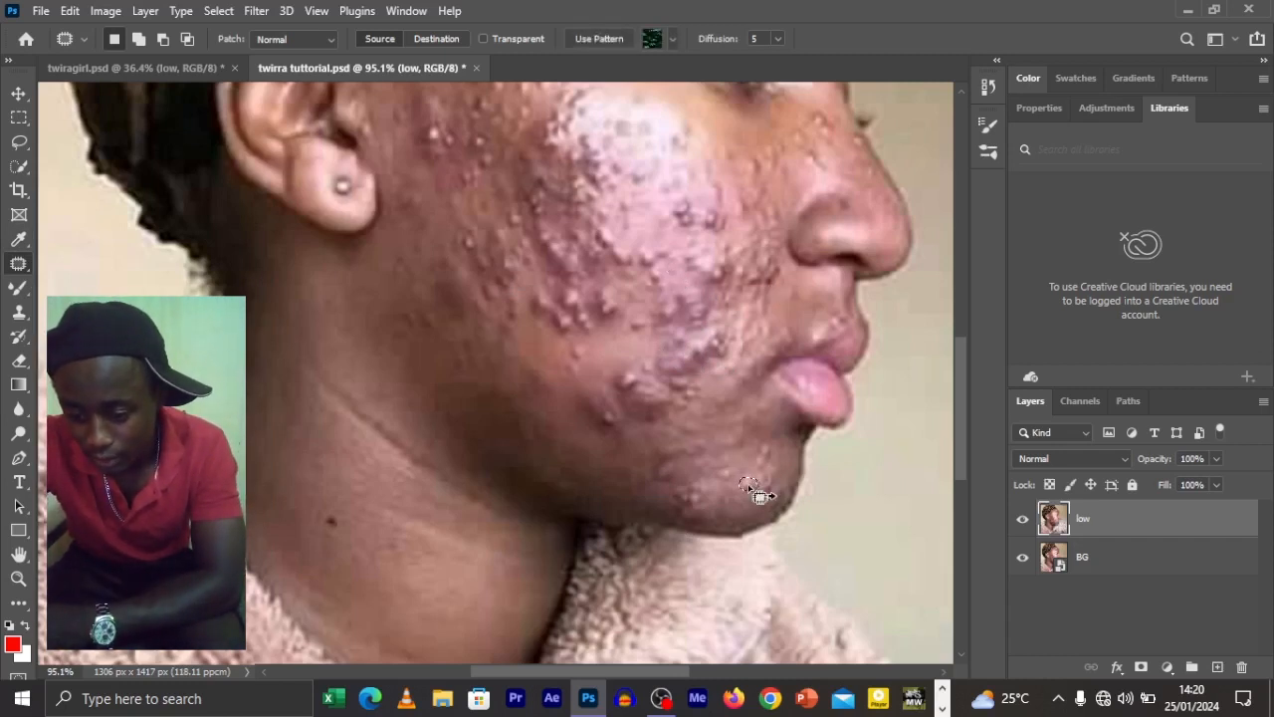
{"action": "left_click_drag", "start_coordinate": [754, 491], "coordinate": [777, 473]}
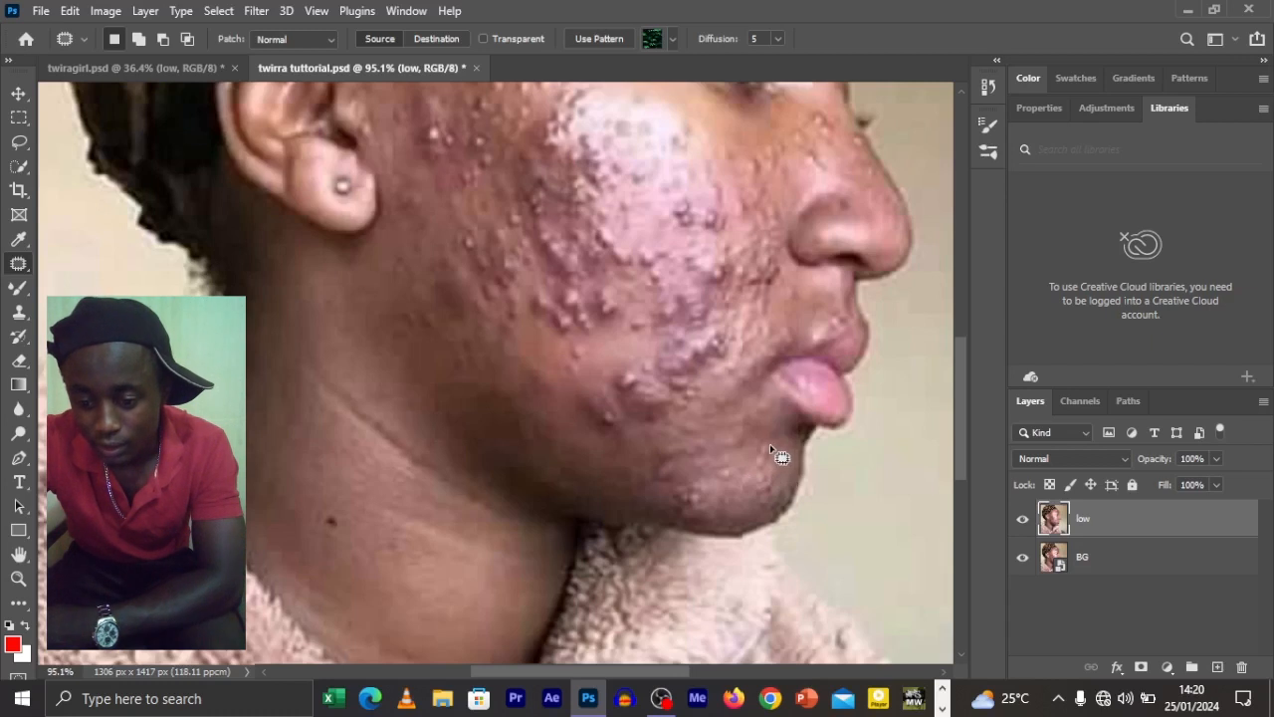
{"action": "mouse_move", "coordinate": [774, 445]}
{"action": "left_mouse_down"}
{"action": "mouse_move", "coordinate": [768, 456]}
{"action": "mouse_move", "coordinate": [783, 457]}
{"action": "left_mouse_up"}
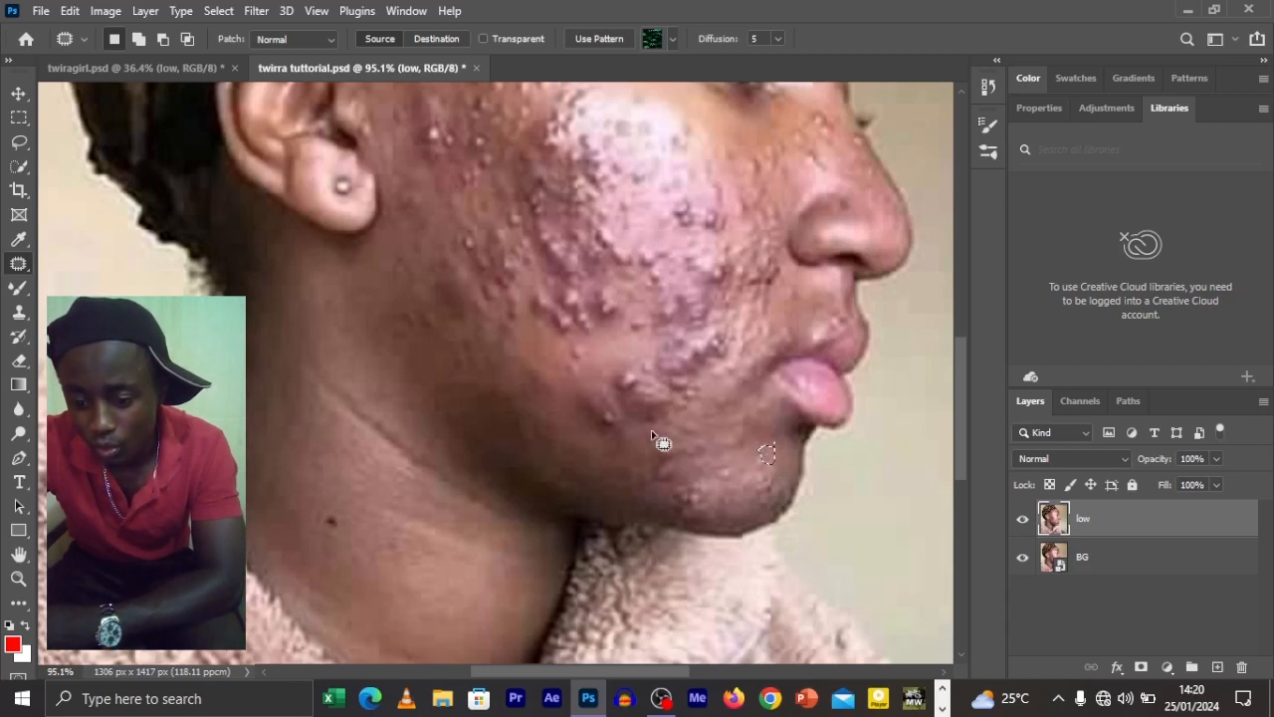
Patch the dark spots and bumps on the lower cheek and along the chin with cleaner surrounding skin.
{"action": "left_click_drag", "start_coordinate": [604, 432], "coordinate": [619, 435]}
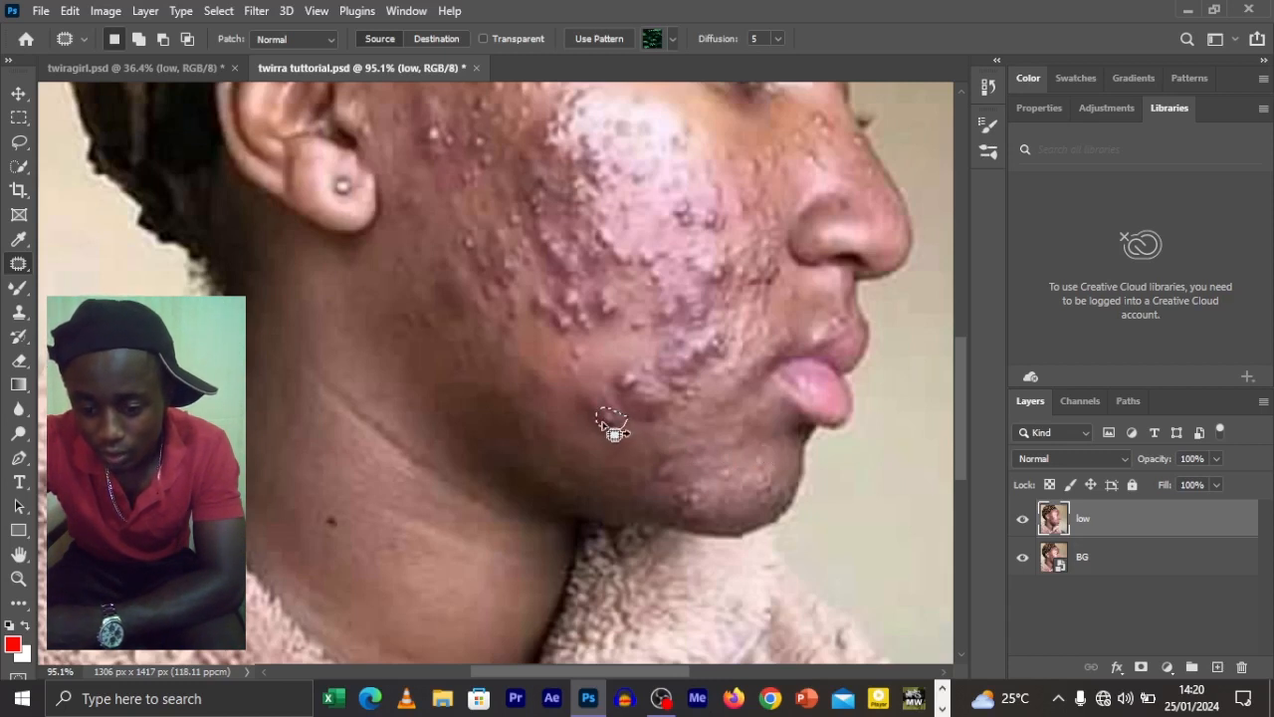
{"action": "mouse_move", "coordinate": [614, 430]}
{"action": "left_mouse_down"}
{"action": "mouse_move", "coordinate": [614, 461]}
{"action": "mouse_move", "coordinate": [609, 420]}
{"action": "mouse_move", "coordinate": [617, 461]}
{"action": "mouse_move", "coordinate": [620, 429]}
{"action": "left_mouse_up"}
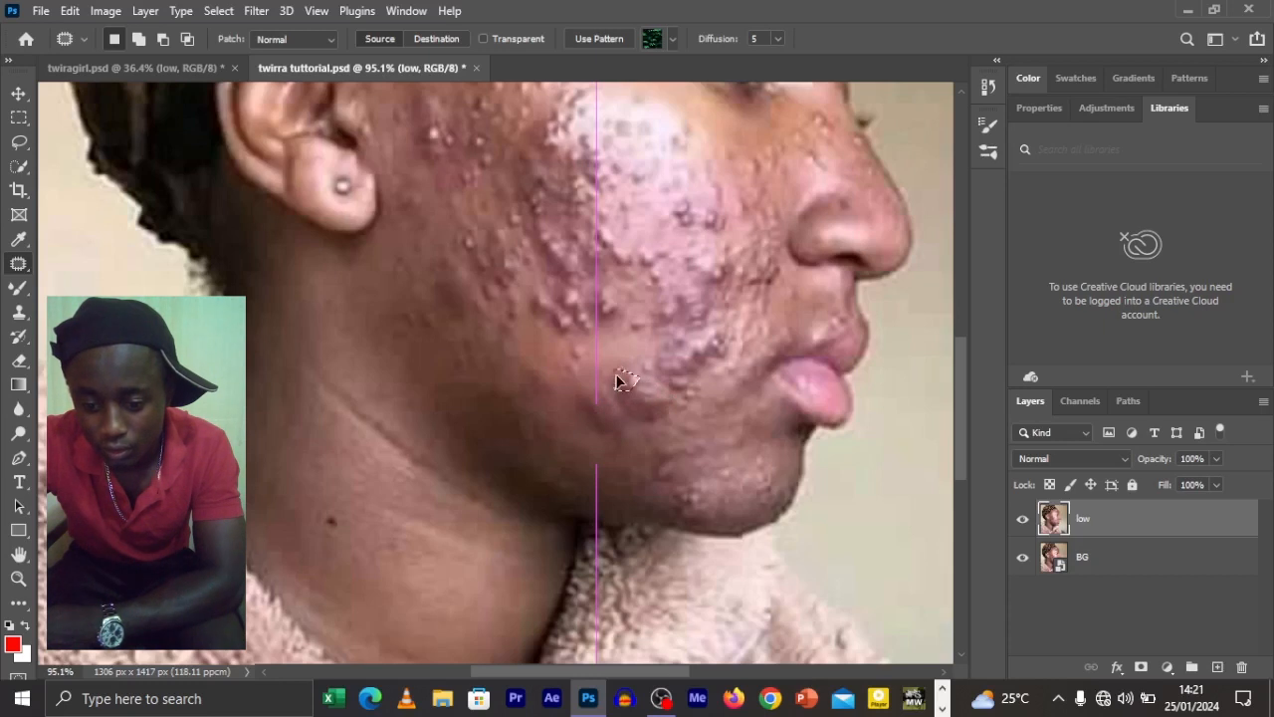
{"action": "left_click_drag", "start_coordinate": [604, 369], "coordinate": [655, 408]}
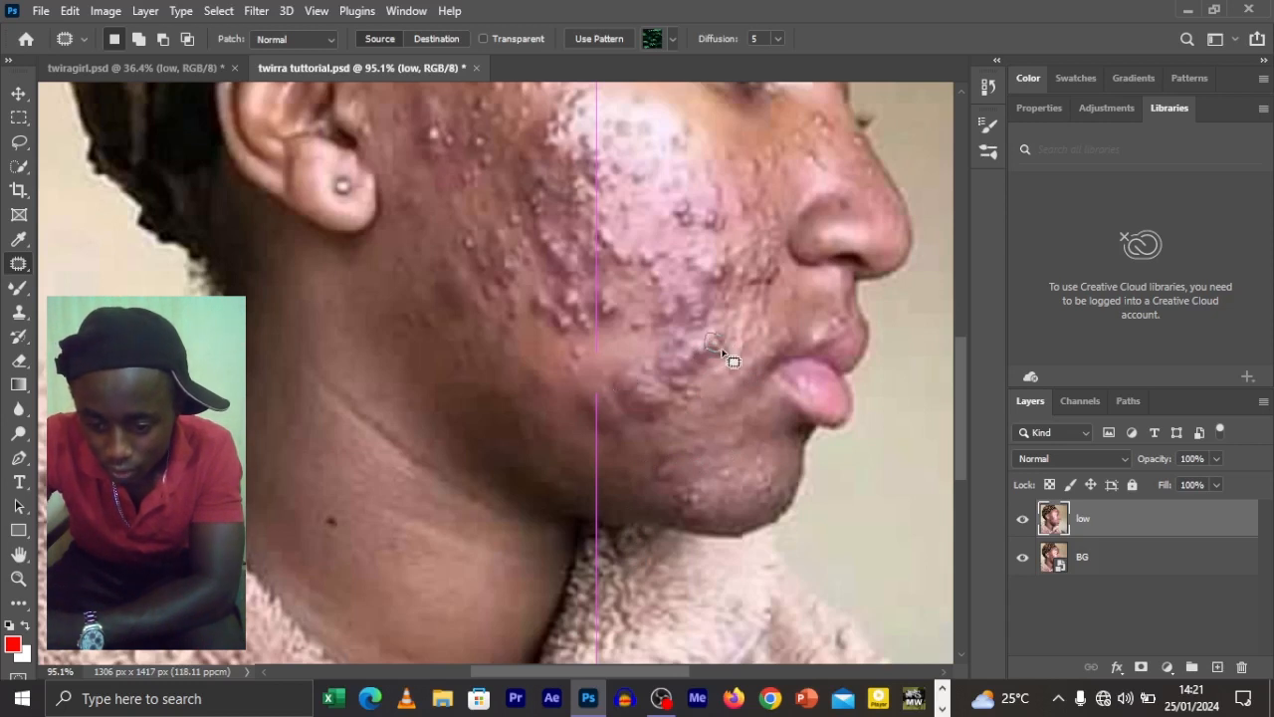
{"action": "left_click_drag", "start_coordinate": [737, 366], "coordinate": [738, 367]}
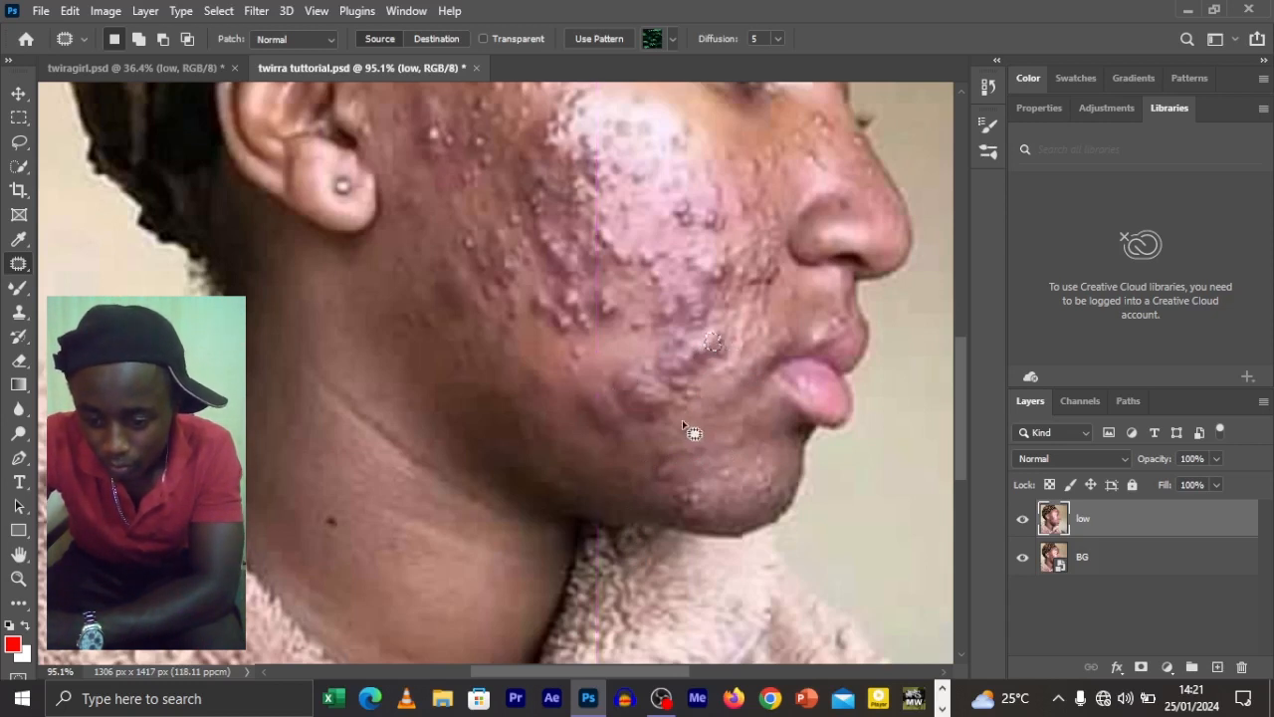
{"action": "left_click", "coordinate": [685, 397]}
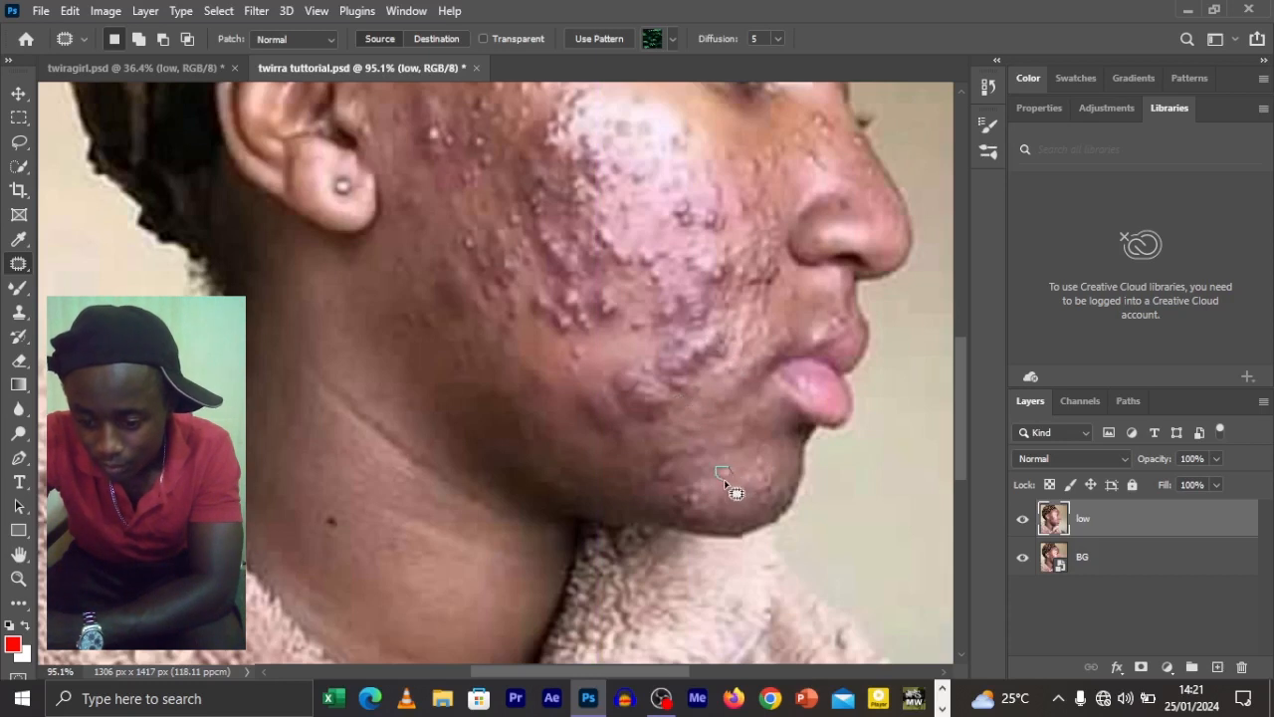
{"action": "left_click_drag", "start_coordinate": [743, 469], "coordinate": [771, 467]}
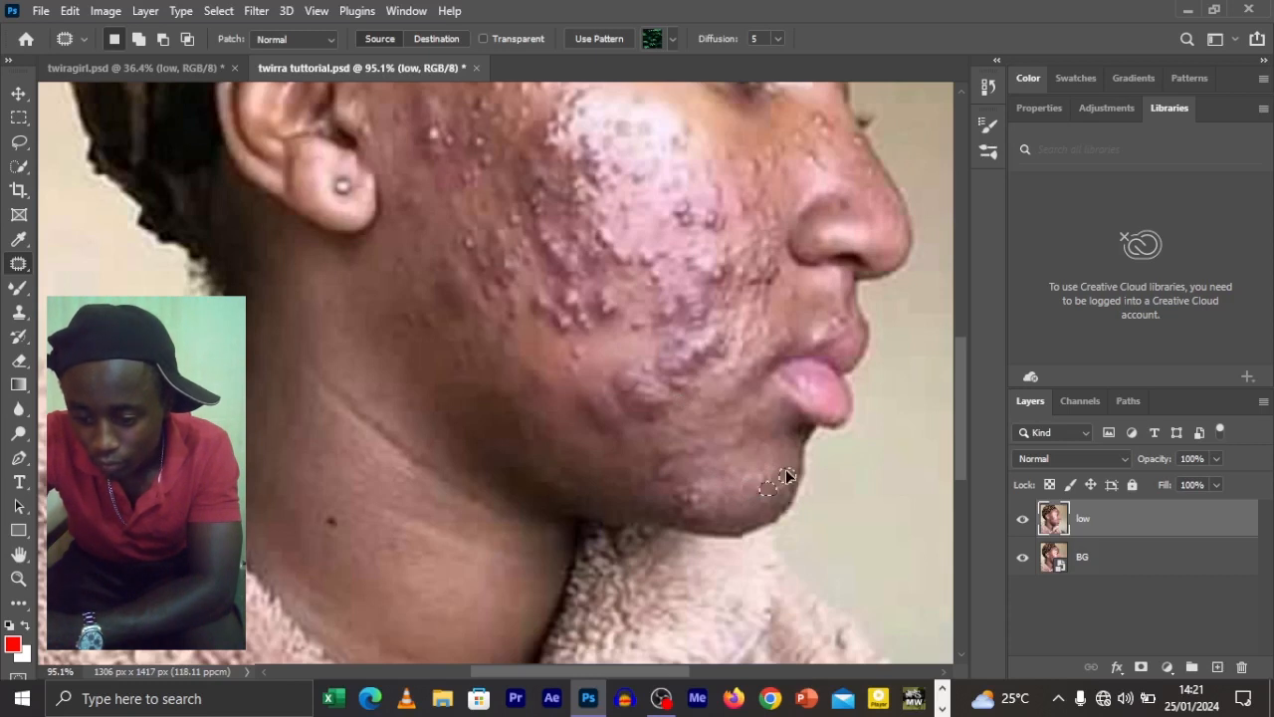
{"action": "mouse_move", "coordinate": [696, 491]}
{"action": "left_mouse_down"}
{"action": "mouse_move", "coordinate": [680, 493]}
{"action": "mouse_move", "coordinate": [696, 506]}
{"action": "mouse_move", "coordinate": [657, 466]}
{"action": "left_mouse_up"}
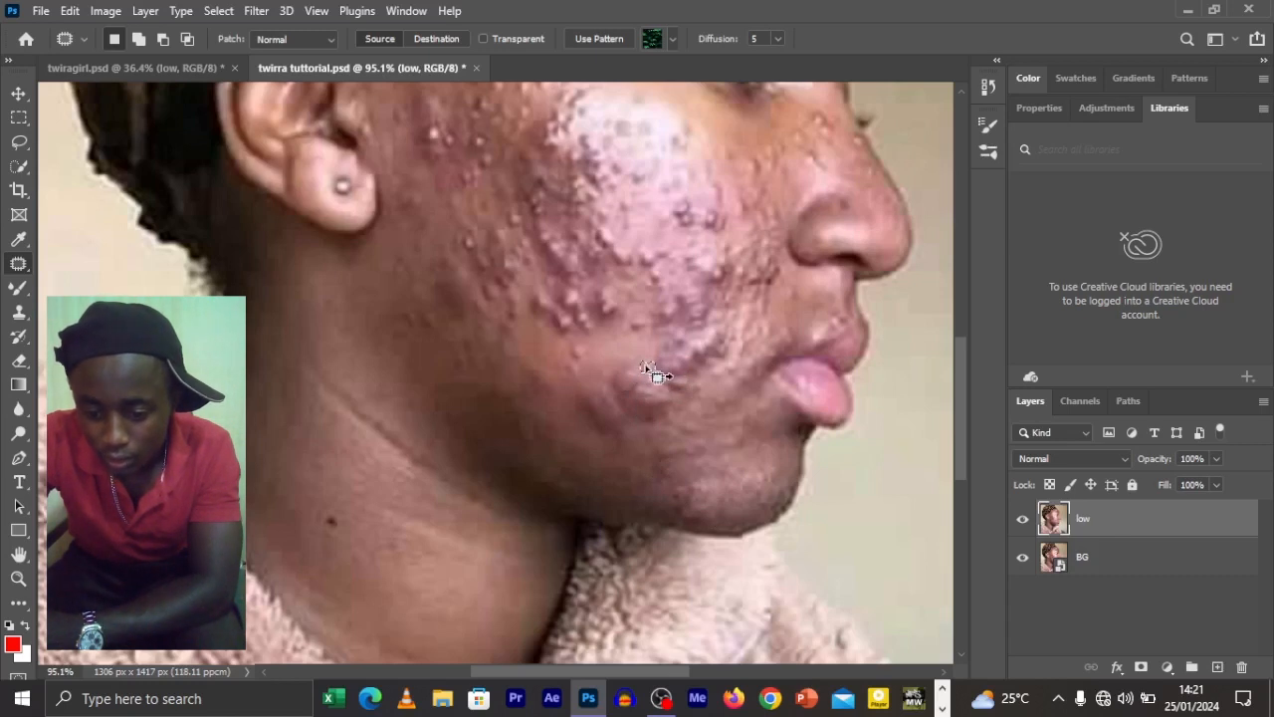
Patch the bumps on the cheek beside the mouth and the skin just above the upper lip.
{"action": "mouse_move", "coordinate": [637, 359]}
{"action": "left_mouse_down"}
{"action": "mouse_move", "coordinate": [677, 389]}
{"action": "mouse_move", "coordinate": [662, 387]}
{"action": "mouse_move", "coordinate": [700, 388]}
{"action": "left_mouse_up"}
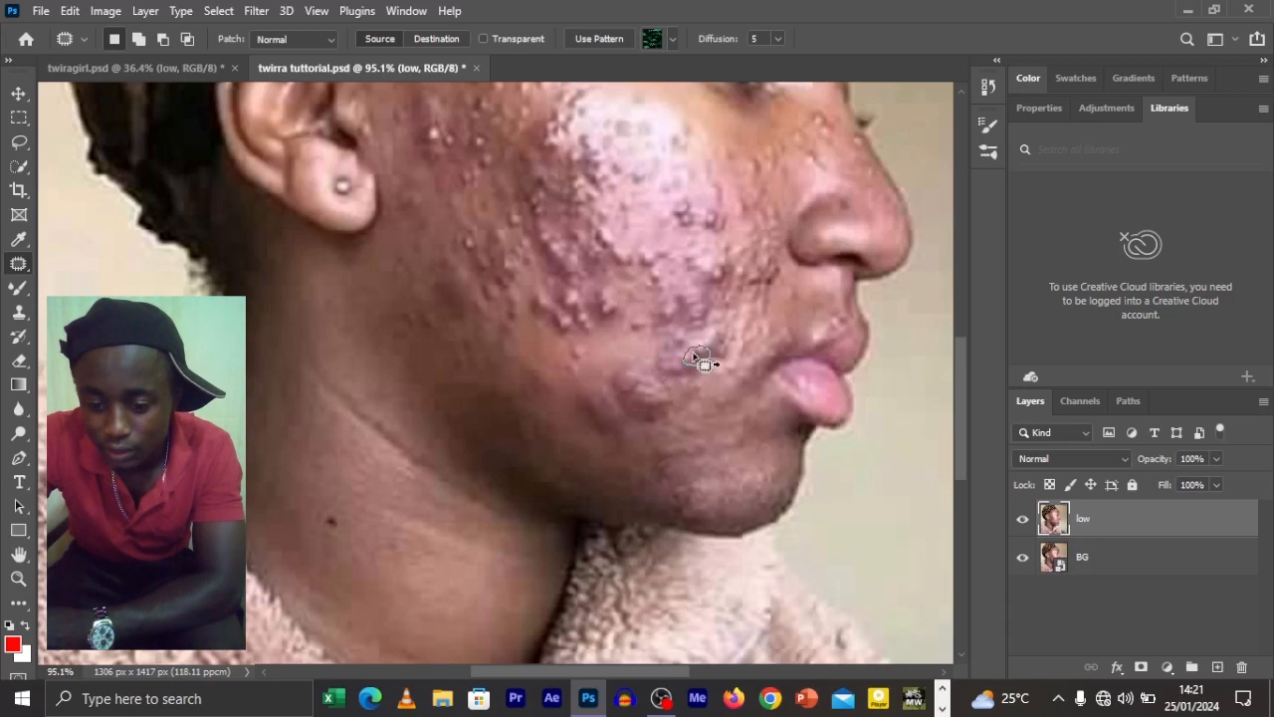
{"action": "left_click_drag", "start_coordinate": [697, 360], "coordinate": [725, 394]}
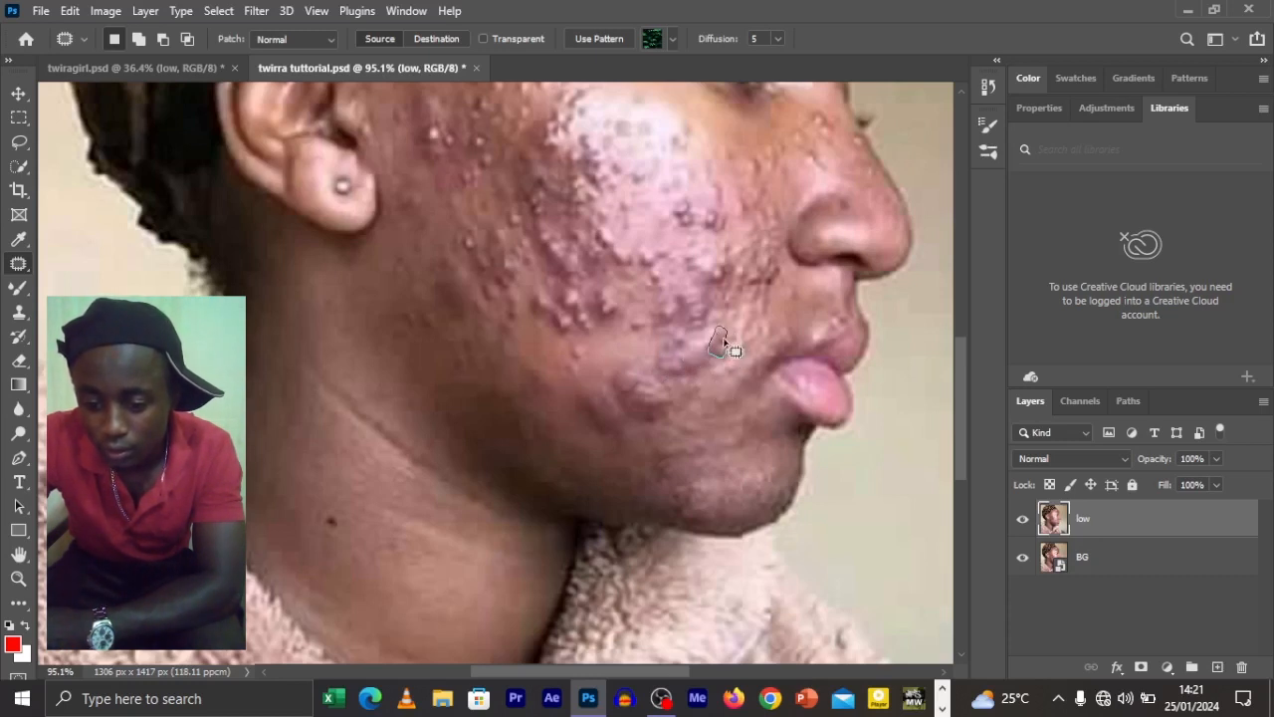
{"action": "left_click_drag", "start_coordinate": [721, 343], "coordinate": [720, 373]}
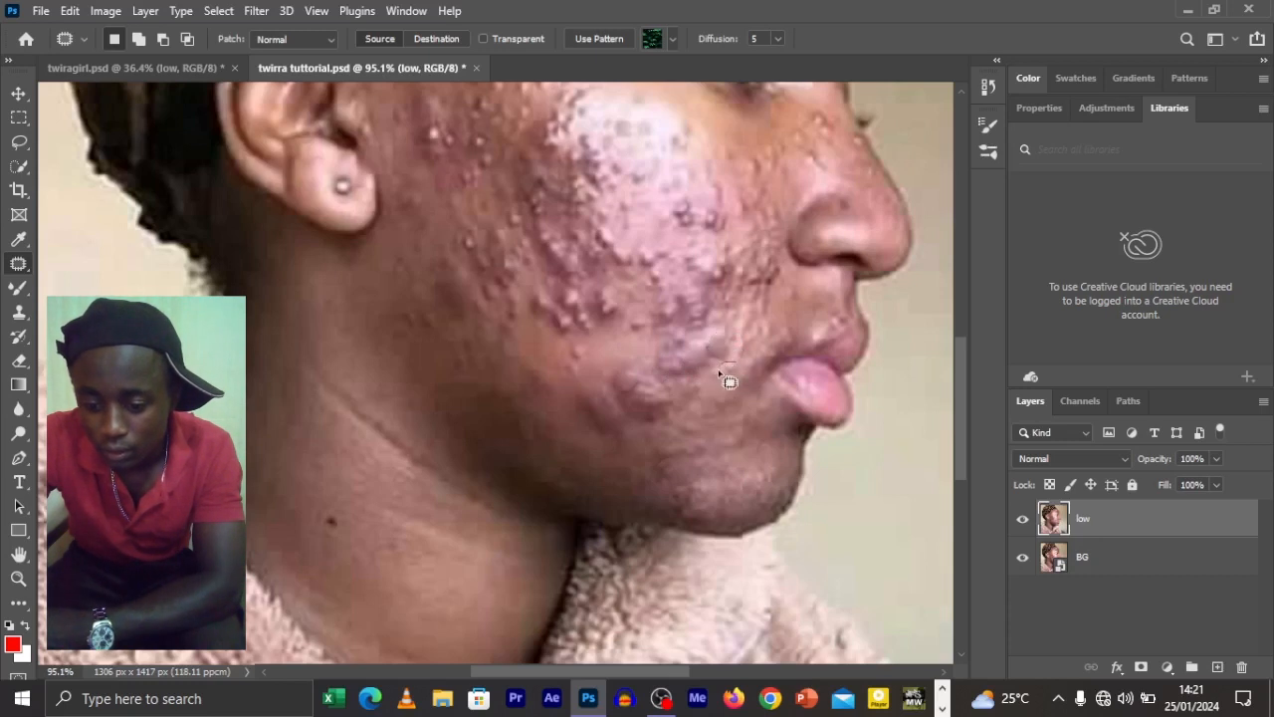
{"action": "left_click", "coordinate": [752, 372]}
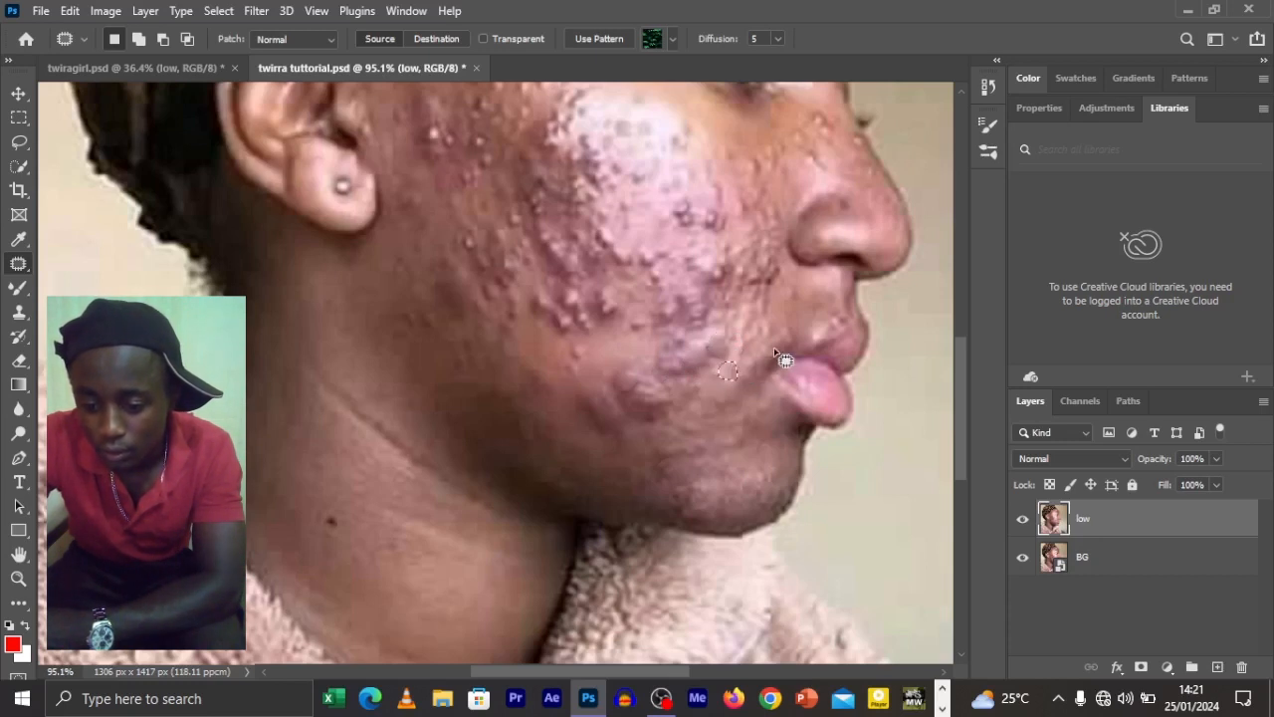
{"action": "left_click_drag", "start_coordinate": [777, 356], "coordinate": [803, 319]}
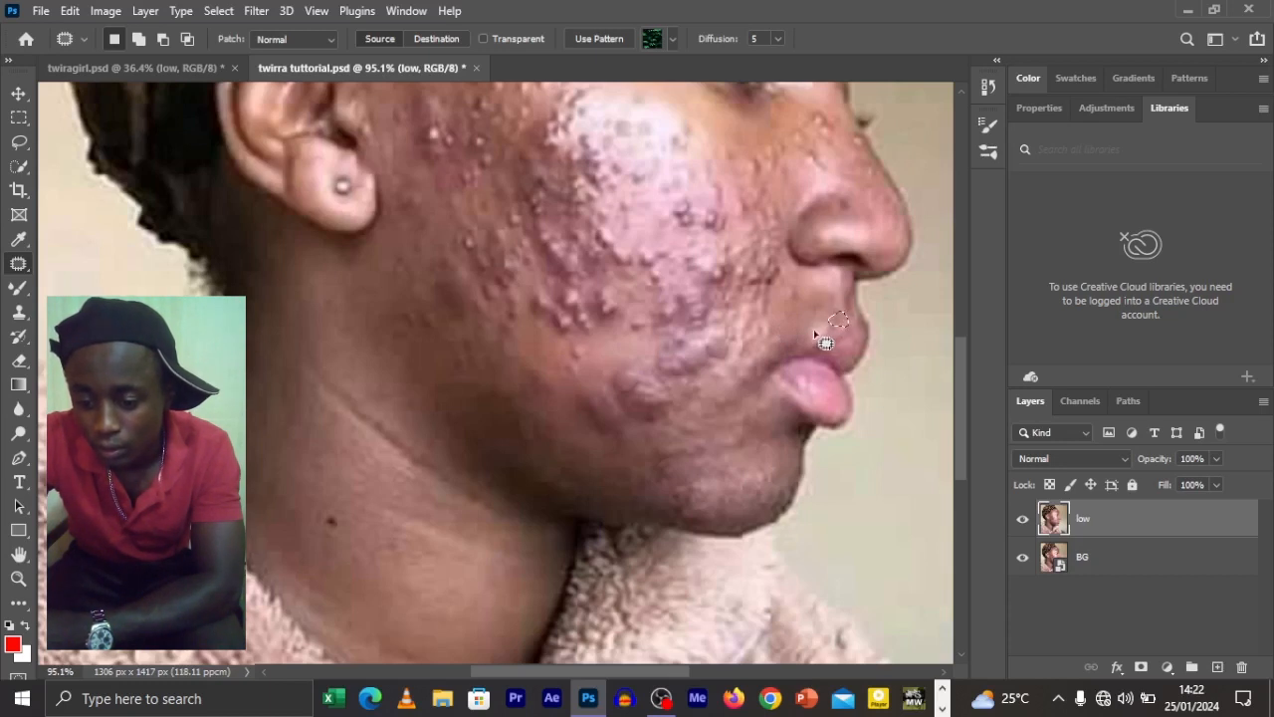
{"action": "left_click_drag", "start_coordinate": [802, 325], "coordinate": [805, 329]}
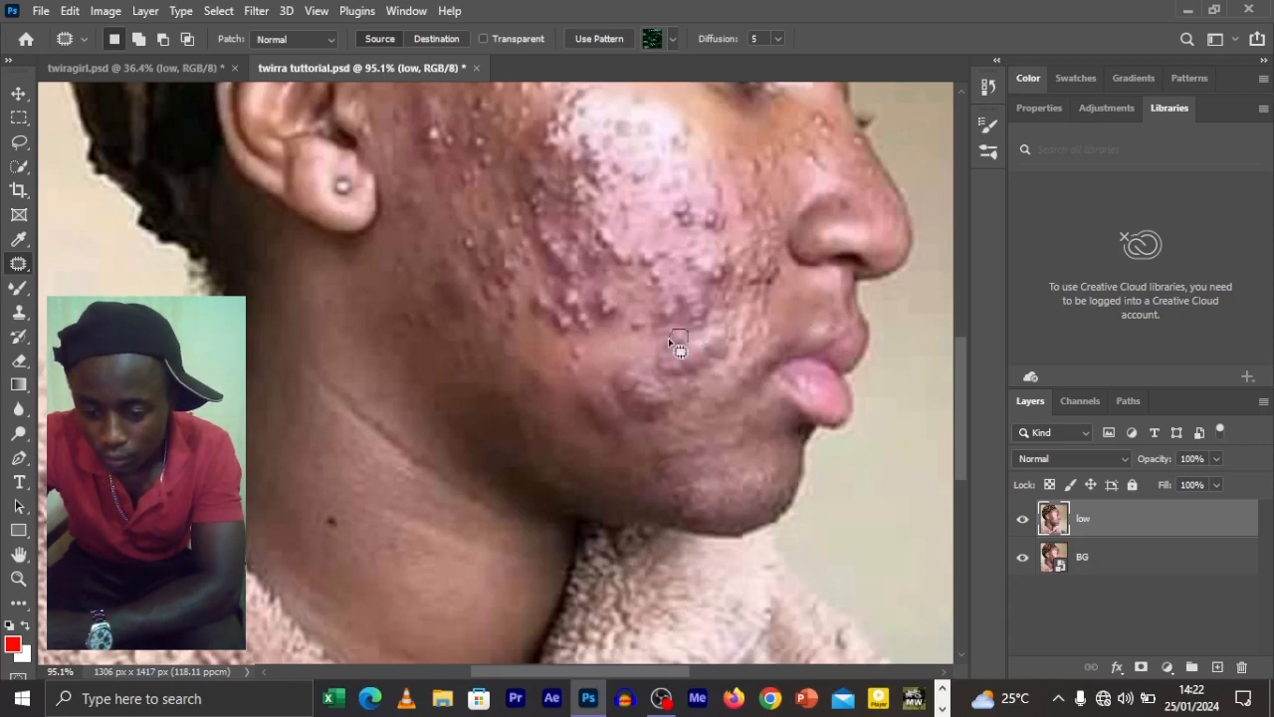
Patch the bumps on the cheek between the mouth and the nose, and the spots along the side of the nose.
{"action": "left_click_drag", "start_coordinate": [681, 340], "coordinate": [711, 343]}
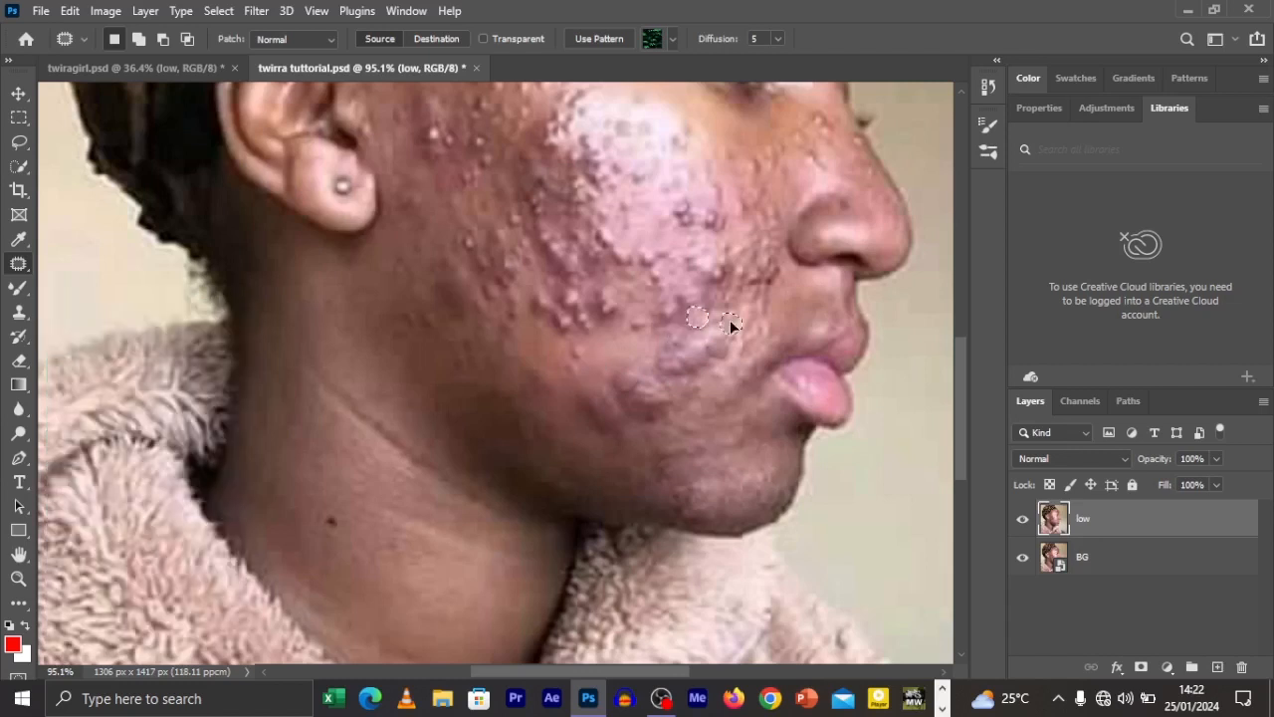
{"action": "mouse_move", "coordinate": [731, 325]}
{"action": "left_mouse_down"}
{"action": "mouse_move", "coordinate": [781, 281]}
{"action": "mouse_move", "coordinate": [757, 248]}
{"action": "left_mouse_up"}
{"action": "mouse_move", "coordinate": [705, 215]}
{"action": "left_mouse_down"}
{"action": "mouse_move", "coordinate": [724, 215]}
{"action": "mouse_move", "coordinate": [753, 167]}
{"action": "left_mouse_up"}
{"action": "mouse_move", "coordinate": [804, 165]}
{"action": "left_mouse_down"}
{"action": "mouse_move", "coordinate": [775, 152]}
{"action": "mouse_move", "coordinate": [807, 141]}
{"action": "left_mouse_up"}
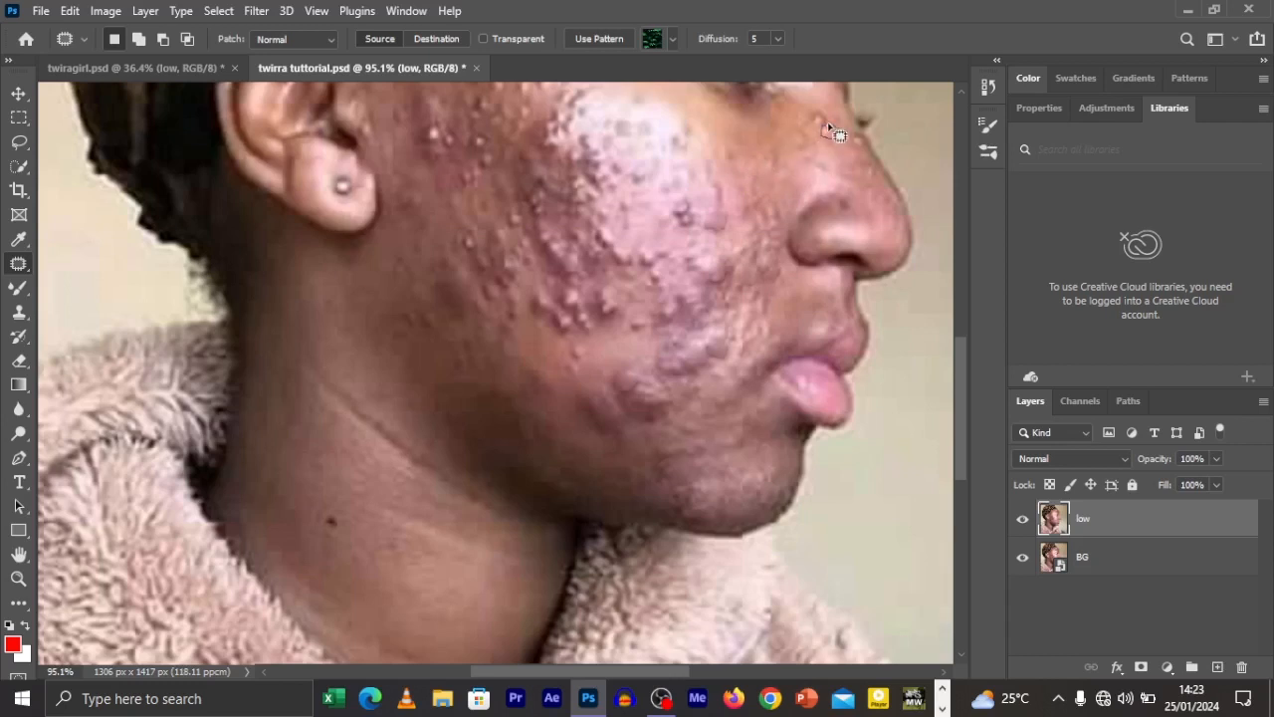
{"action": "mouse_move", "coordinate": [687, 207]}
{"action": "left_mouse_down"}
{"action": "mouse_move", "coordinate": [700, 202]}
{"action": "mouse_move", "coordinate": [680, 256]}
{"action": "mouse_move", "coordinate": [672, 239]}
{"action": "mouse_move", "coordinate": [667, 306]}
{"action": "mouse_move", "coordinate": [691, 313]}
{"action": "left_mouse_up"}
Patch the raised bumps across the lower middle of the cheek with smoother neighbouring skin.
{"action": "left_click_drag", "start_coordinate": [610, 305], "coordinate": [604, 306]}
{"action": "left_click_drag", "start_coordinate": [606, 313], "coordinate": [557, 300]}
{"action": "left_click_drag", "start_coordinate": [568, 298], "coordinate": [607, 327]}
{"action": "left_click_drag", "start_coordinate": [591, 231], "coordinate": [597, 235]}
{"action": "left_click_drag", "start_coordinate": [597, 237], "coordinate": [641, 170]}
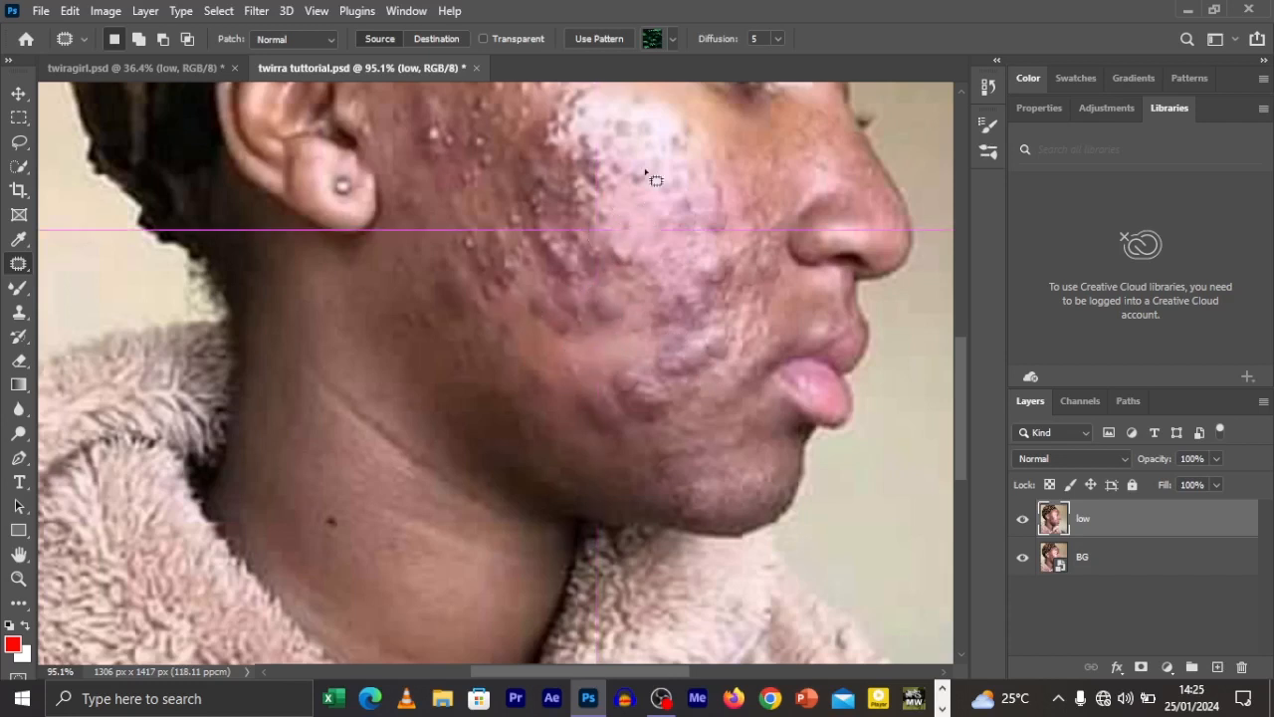
Patch the dark spots and bumps on the bright upper part of the cheek below the eye.
{"action": "left_click_drag", "start_coordinate": [679, 131], "coordinate": [683, 136]}
{"action": "left_click_drag", "start_coordinate": [684, 139], "coordinate": [690, 147]}
{"action": "left_click_drag", "start_coordinate": [640, 185], "coordinate": [642, 183]}
{"action": "left_click_drag", "start_coordinate": [586, 159], "coordinate": [589, 163]}
{"action": "left_click_drag", "start_coordinate": [590, 168], "coordinate": [606, 132]}
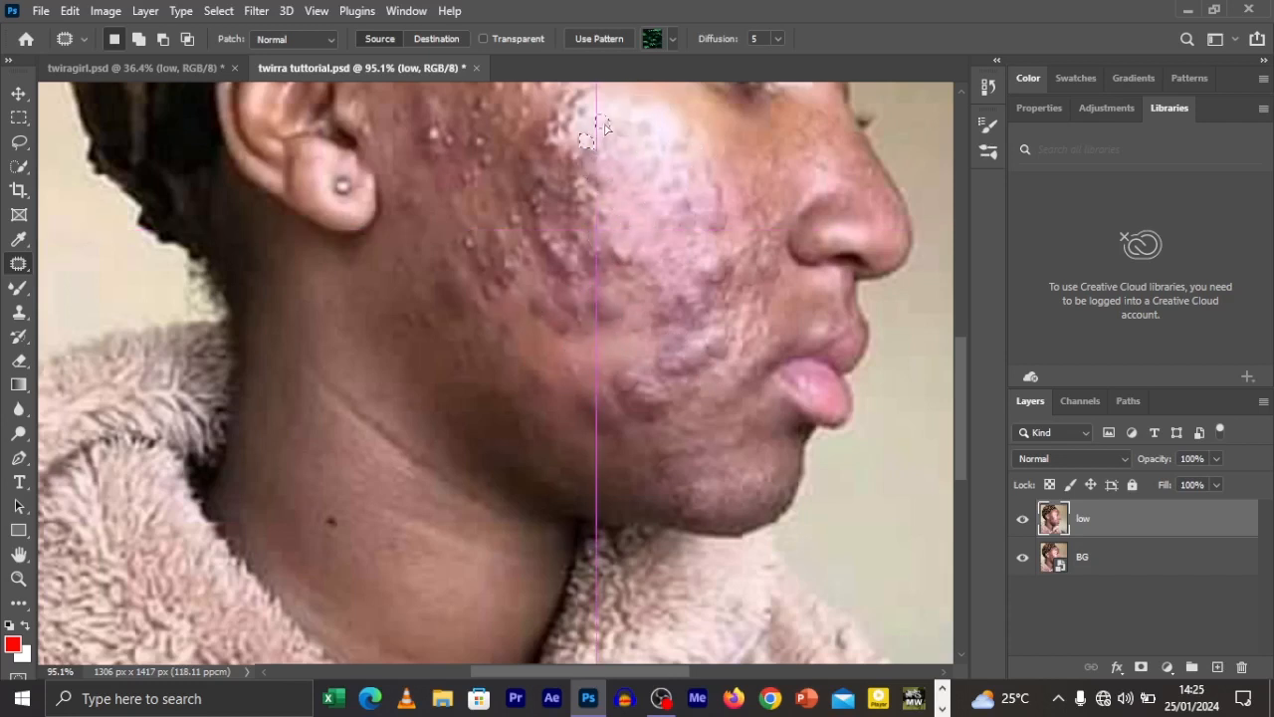
Patch the bumps on the rear part of the cheek below the earlobe level, toward the jaw.
{"action": "left_click_drag", "start_coordinate": [615, 249], "coordinate": [618, 253]}
{"action": "mouse_move", "coordinate": [619, 256]}
{"action": "left_mouse_down"}
{"action": "mouse_move", "coordinate": [697, 276]}
{"action": "mouse_move", "coordinate": [604, 249]}
{"action": "left_mouse_up"}
{"action": "mouse_move", "coordinate": [606, 253]}
{"action": "left_mouse_down"}
{"action": "mouse_move", "coordinate": [607, 239]}
{"action": "mouse_move", "coordinate": [478, 288]}
{"action": "mouse_move", "coordinate": [491, 265]}
{"action": "left_mouse_up"}
{"action": "left_click_drag", "start_coordinate": [490, 265], "coordinate": [508, 288]}
{"action": "left_click_drag", "start_coordinate": [470, 235], "coordinate": [472, 242]}
{"action": "left_click_drag", "start_coordinate": [472, 242], "coordinate": [513, 219]}
Patch the bumps along the dark rear edge of the bright cheek area with nearby smoother skin.
{"action": "left_click_drag", "start_coordinate": [538, 208], "coordinate": [538, 218]}
{"action": "left_click_drag", "start_coordinate": [538, 218], "coordinate": [581, 188]}
{"action": "left_click_drag", "start_coordinate": [582, 188], "coordinate": [611, 188]}
{"action": "scroll", "coordinate": [604, 209], "scroll_direction": "up", "scroll_amount": 2}
{"action": "left_click_drag", "start_coordinate": [561, 263], "coordinate": [561, 273]}
{"action": "left_click_drag", "start_coordinate": [560, 275], "coordinate": [611, 221]}
{"action": "left_click_drag", "start_coordinate": [579, 207], "coordinate": [580, 212]}
{"action": "mouse_move", "coordinate": [580, 212]}
{"action": "left_mouse_down"}
{"action": "mouse_move", "coordinate": [577, 167]}
{"action": "mouse_move", "coordinate": [567, 236]}
{"action": "mouse_move", "coordinate": [609, 220]}
{"action": "left_mouse_up"}
Patch the white bumps on the skin in front of the ear, from the cheek up toward the temple.
{"action": "left_click_drag", "start_coordinate": [530, 207], "coordinate": [531, 207]}
{"action": "left_click_drag", "start_coordinate": [482, 251], "coordinate": [484, 256]}
{"action": "left_click_drag", "start_coordinate": [476, 259], "coordinate": [504, 280]}
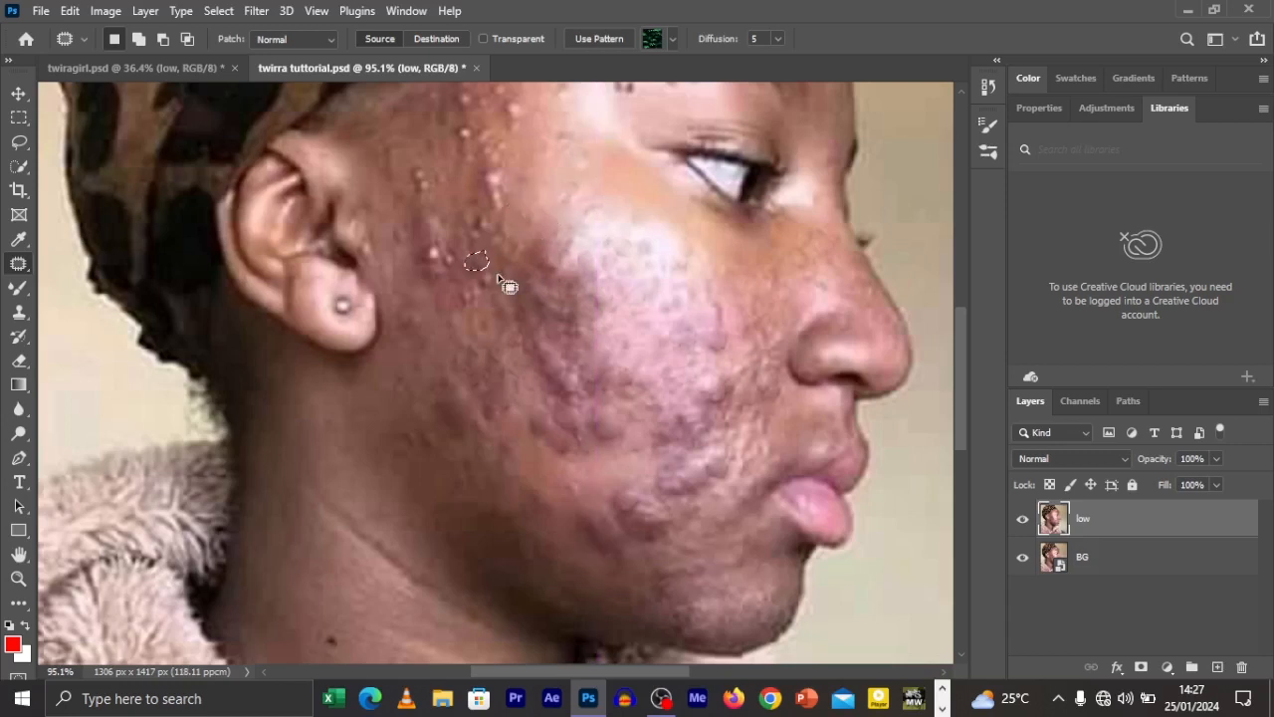
{"action": "left_click_drag", "start_coordinate": [469, 225], "coordinate": [424, 315]}
{"action": "left_click_drag", "start_coordinate": [422, 169], "coordinate": [428, 175]}
{"action": "left_click_drag", "start_coordinate": [422, 179], "coordinate": [403, 160]}
{"action": "left_click_drag", "start_coordinate": [484, 171], "coordinate": [488, 177]}
{"action": "mouse_move", "coordinate": [491, 183]}
{"action": "left_mouse_down"}
{"action": "mouse_move", "coordinate": [529, 196]}
{"action": "mouse_move", "coordinate": [502, 208]}
{"action": "mouse_move", "coordinate": [561, 189]}
{"action": "left_mouse_up"}
Patch the bumps on the temple and around the outer end of the eyebrow.
{"action": "scroll", "coordinate": [496, 214], "scroll_direction": "up", "scroll_amount": 2}
{"action": "left_click_drag", "start_coordinate": [468, 186], "coordinate": [472, 191]}
{"action": "left_click_drag", "start_coordinate": [478, 197], "coordinate": [468, 234]}
{"action": "scroll", "coordinate": [508, 174], "scroll_direction": "up", "scroll_amount": 2}
{"action": "left_click_drag", "start_coordinate": [467, 233], "coordinate": [494, 237]}
{"action": "left_click_drag", "start_coordinate": [521, 204], "coordinate": [526, 209]}
{"action": "left_click_drag", "start_coordinate": [527, 209], "coordinate": [619, 221]}
{"action": "left_click_drag", "start_coordinate": [624, 221], "coordinate": [598, 239]}
{"action": "left_click_drag", "start_coordinate": [665, 207], "coordinate": [671, 212]}
{"action": "left_click_drag", "start_coordinate": [672, 213], "coordinate": [652, 232]}
{"action": "left_click_drag", "start_coordinate": [488, 291], "coordinate": [489, 274]}
Patch the bumps on the upper temple along the edge of the headscarf.
{"action": "scroll", "coordinate": [458, 329], "scroll_direction": "up", "scroll_amount": 2}
{"action": "mouse_move", "coordinate": [486, 284]}
{"action": "left_mouse_down"}
{"action": "mouse_move", "coordinate": [463, 294]}
{"action": "mouse_move", "coordinate": [482, 266]}
{"action": "mouse_move", "coordinate": [508, 284]}
{"action": "left_mouse_up"}
{"action": "left_click_drag", "start_coordinate": [494, 229], "coordinate": [499, 234]}
{"action": "left_click_drag", "start_coordinate": [499, 237], "coordinate": [479, 249]}
{"action": "left_click_drag", "start_coordinate": [525, 249], "coordinate": [556, 271]}
{"action": "left_click_drag", "start_coordinate": [554, 269], "coordinate": [561, 219]}
{"action": "left_click_drag", "start_coordinate": [577, 182], "coordinate": [588, 189]}
{"action": "left_click_drag", "start_coordinate": [587, 187], "coordinate": [613, 181]}
Patch the blemishes on the side of the forehead between the headscarf and the eyebrow.
{"action": "left_click_drag", "start_coordinate": [614, 181], "coordinate": [642, 138]}
{"action": "left_click_drag", "start_coordinate": [605, 225], "coordinate": [627, 249]}
{"action": "mouse_move", "coordinate": [627, 249]}
{"action": "left_mouse_down"}
{"action": "mouse_move", "coordinate": [619, 287]}
{"action": "mouse_move", "coordinate": [638, 241]}
{"action": "left_mouse_up"}
{"action": "left_click_drag", "start_coordinate": [637, 241], "coordinate": [670, 205]}
{"action": "left_click_drag", "start_coordinate": [657, 152], "coordinate": [664, 154]}
{"action": "left_click_drag", "start_coordinate": [664, 151], "coordinate": [696, 131]}
{"action": "left_click_drag", "start_coordinate": [640, 236], "coordinate": [647, 241]}
{"action": "left_click_drag", "start_coordinate": [647, 241], "coordinate": [715, 232]}
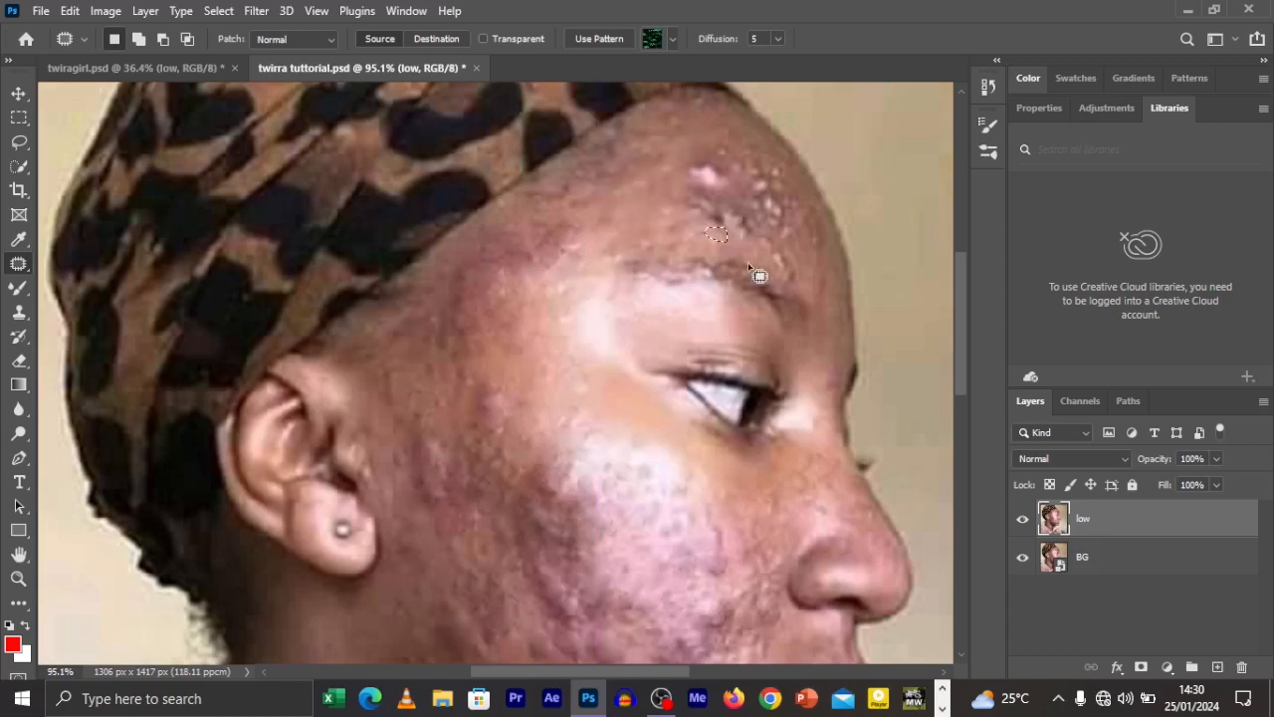
Patch the cluster of white bumps on the front of the forehead above the eyebrow.
{"action": "left_click_drag", "start_coordinate": [697, 165], "coordinate": [705, 169]}
{"action": "left_click_drag", "start_coordinate": [707, 174], "coordinate": [737, 162]}
{"action": "left_click_drag", "start_coordinate": [739, 163], "coordinate": [743, 136]}
{"action": "left_click_drag", "start_coordinate": [710, 209], "coordinate": [720, 221]}
{"action": "mouse_move", "coordinate": [717, 215]}
{"action": "left_mouse_down"}
{"action": "mouse_move", "coordinate": [723, 241]}
{"action": "mouse_move", "coordinate": [766, 239]}
{"action": "left_mouse_up"}
{"action": "scroll", "coordinate": [765, 234], "scroll_direction": "up", "scroll_amount": 1}
{"action": "left_click_drag", "start_coordinate": [766, 241], "coordinate": [801, 277]}
{"action": "mouse_move", "coordinate": [759, 211]}
{"action": "left_mouse_down"}
{"action": "mouse_move", "coordinate": [740, 164]}
{"action": "mouse_move", "coordinate": [781, 211]}
{"action": "left_mouse_up"}
{"action": "left_click_drag", "start_coordinate": [777, 213], "coordinate": [811, 317]}
Patch the remaining spot near the top of the forehead and the rough patch on the cheek beside the mouth.
{"action": "scroll", "coordinate": [777, 239], "scroll_direction": "down", "scroll_amount": 3}
{"action": "left_click_drag", "start_coordinate": [681, 99], "coordinate": [701, 119]}
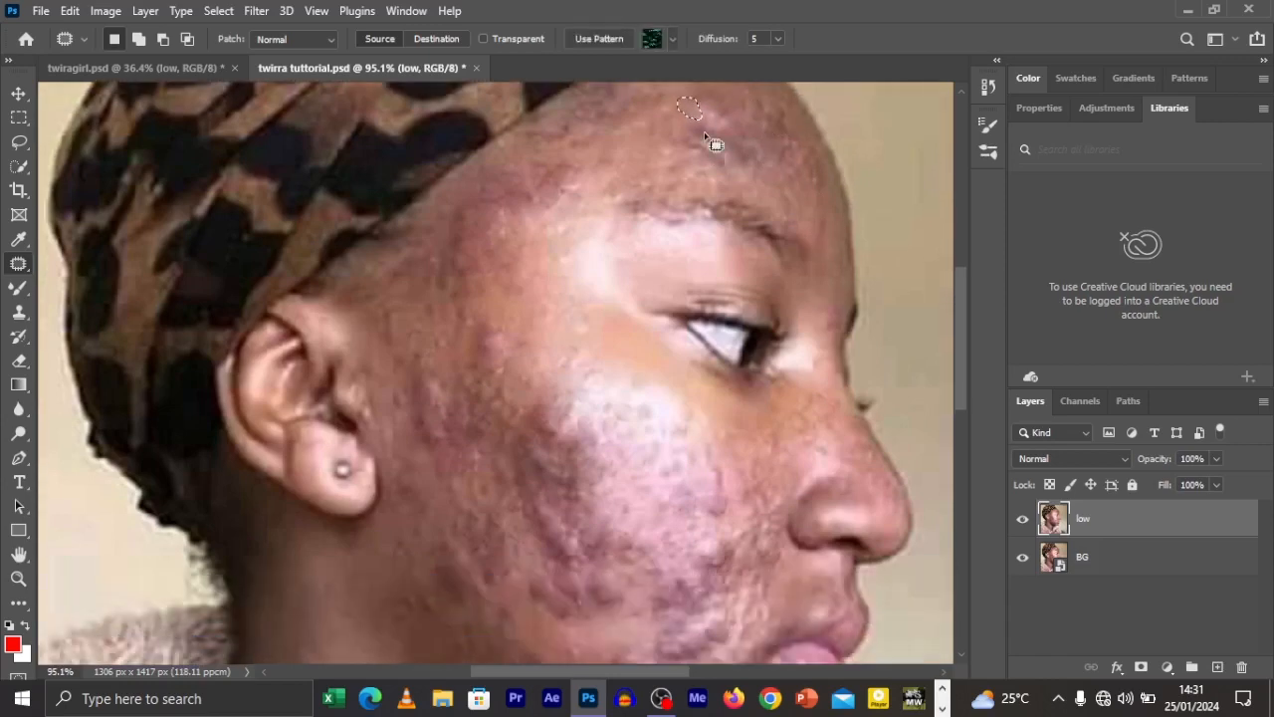
{"action": "scroll", "coordinate": [776, 309], "scroll_direction": "down", "scroll_amount": 5}
{"action": "left_click_drag", "start_coordinate": [722, 337], "coordinate": [733, 352]}
{"action": "scroll", "coordinate": [755, 438], "scroll_direction": "down", "scroll_amount": 1}
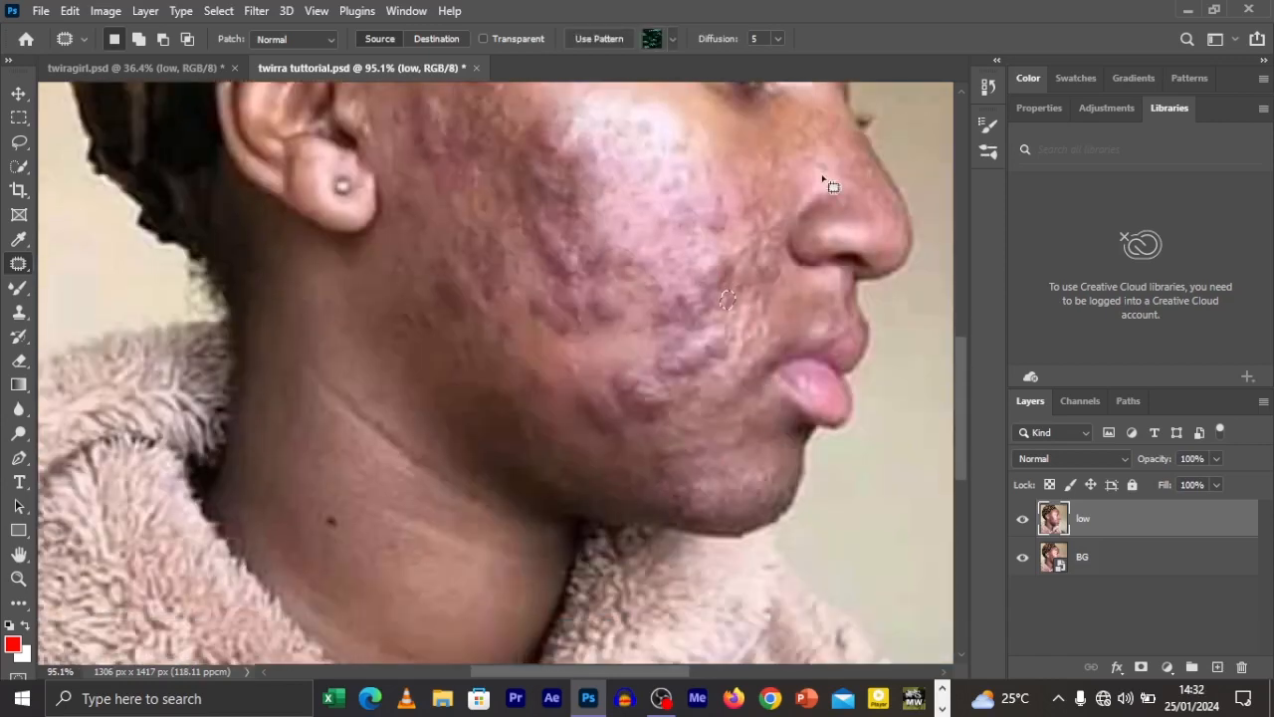
Compare the patched skin with the original by hiding and showing the low layer.
{"action": "scroll", "coordinate": [413, 285], "scroll_direction": "up", "scroll_amount": 3}
{"action": "scroll", "coordinate": [577, 418], "scroll_direction": "down", "scroll_amount": 2}
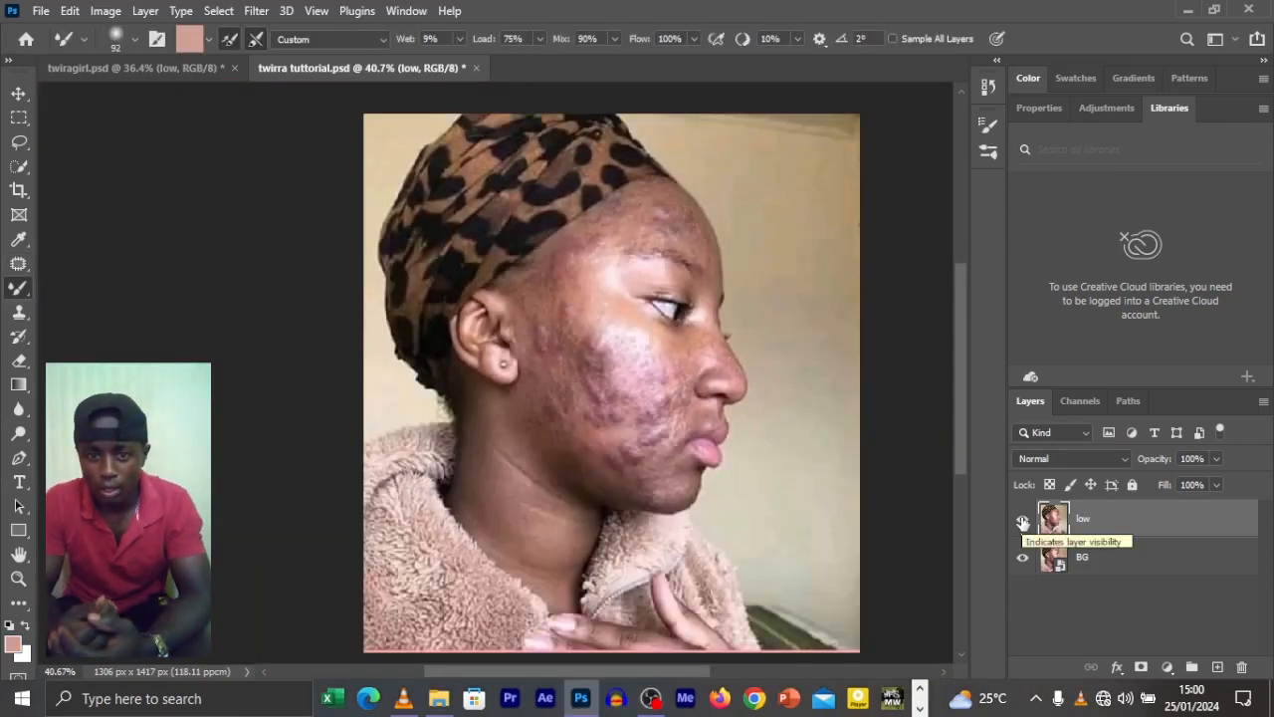
{"action": "left_click", "coordinate": [1023, 520]}
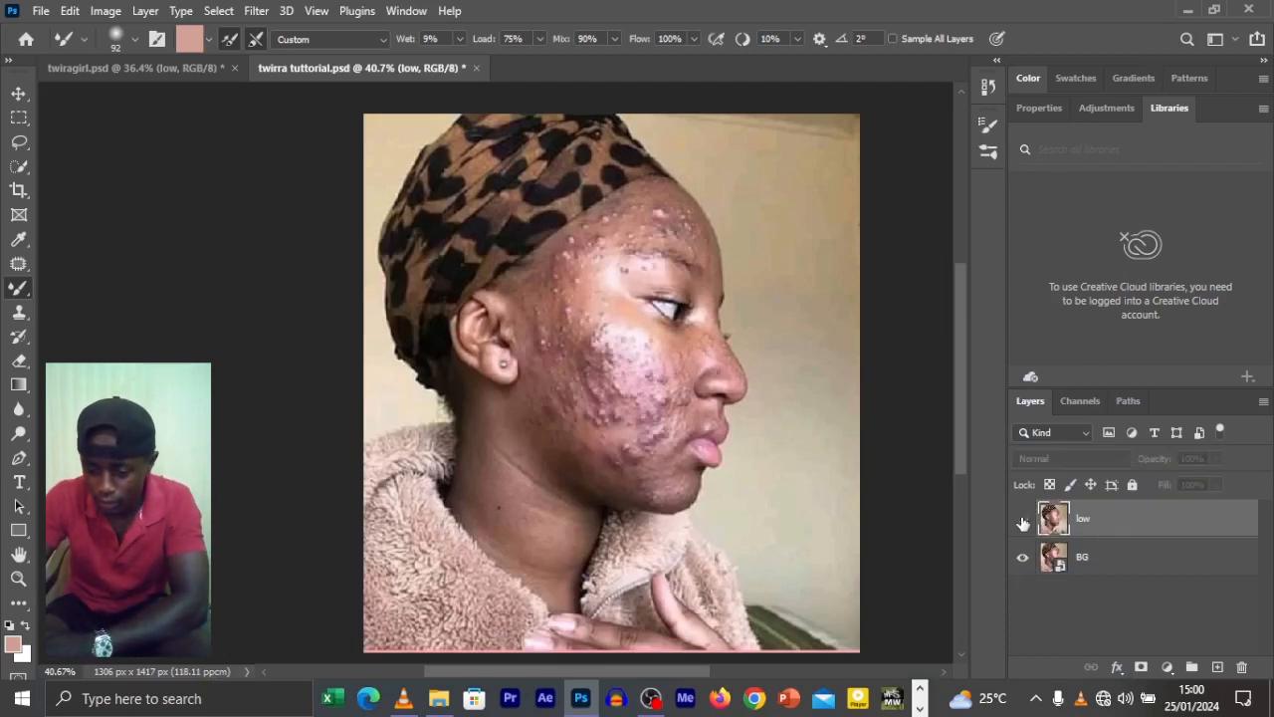
{"action": "left_click", "coordinate": [1023, 520]}
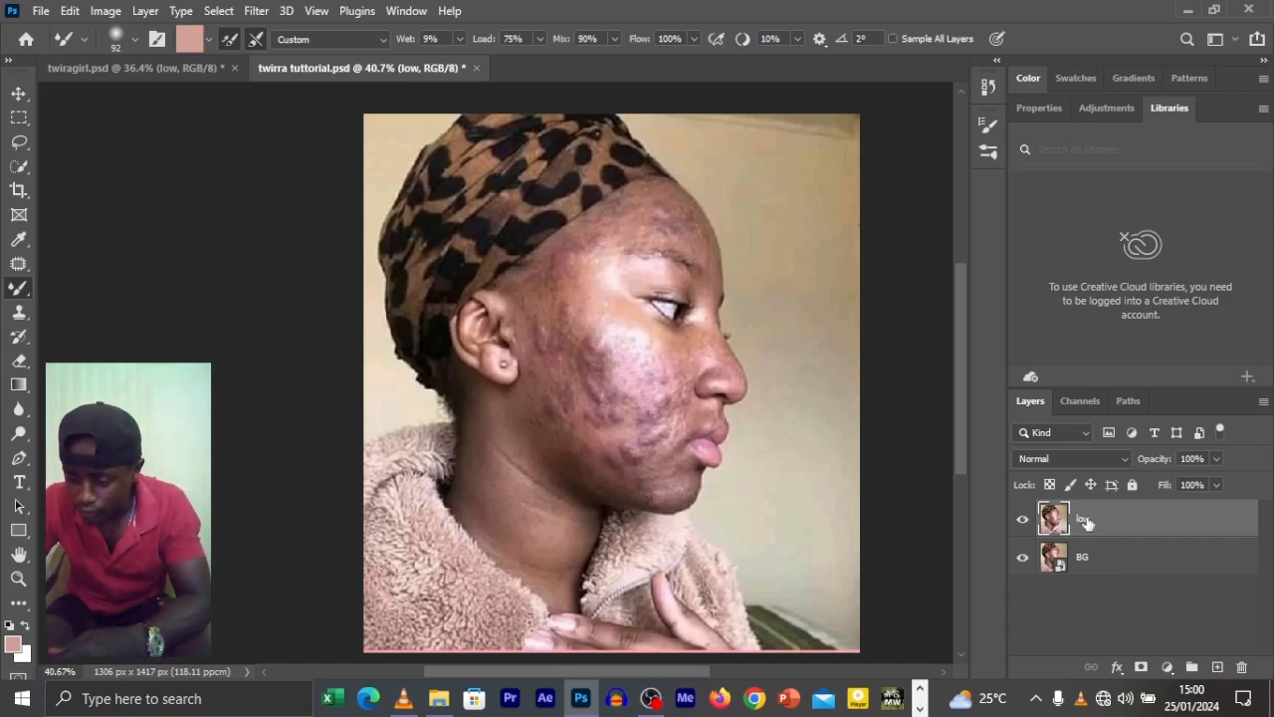
Duplicate the low layer and rename the copy high.
{"action": "left_click_drag", "start_coordinate": [1085, 522], "coordinate": [1217, 674]}
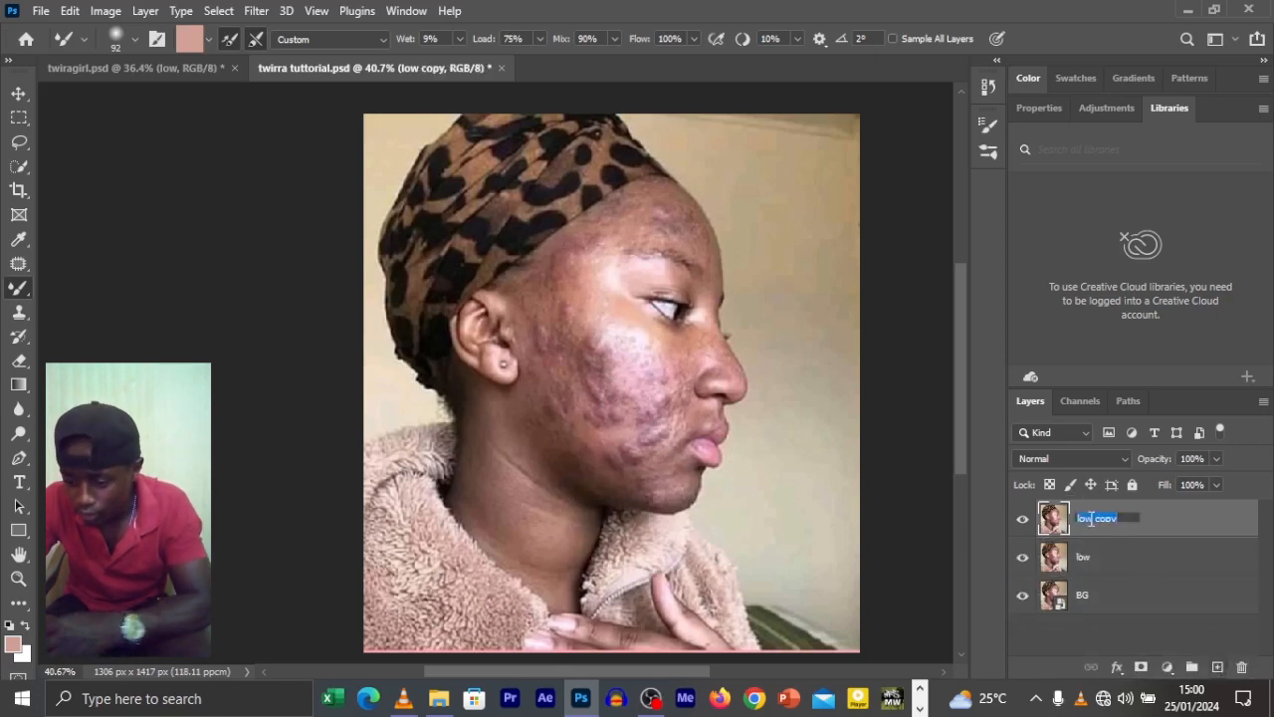
{"action": "key", "text": "BackSpace"}
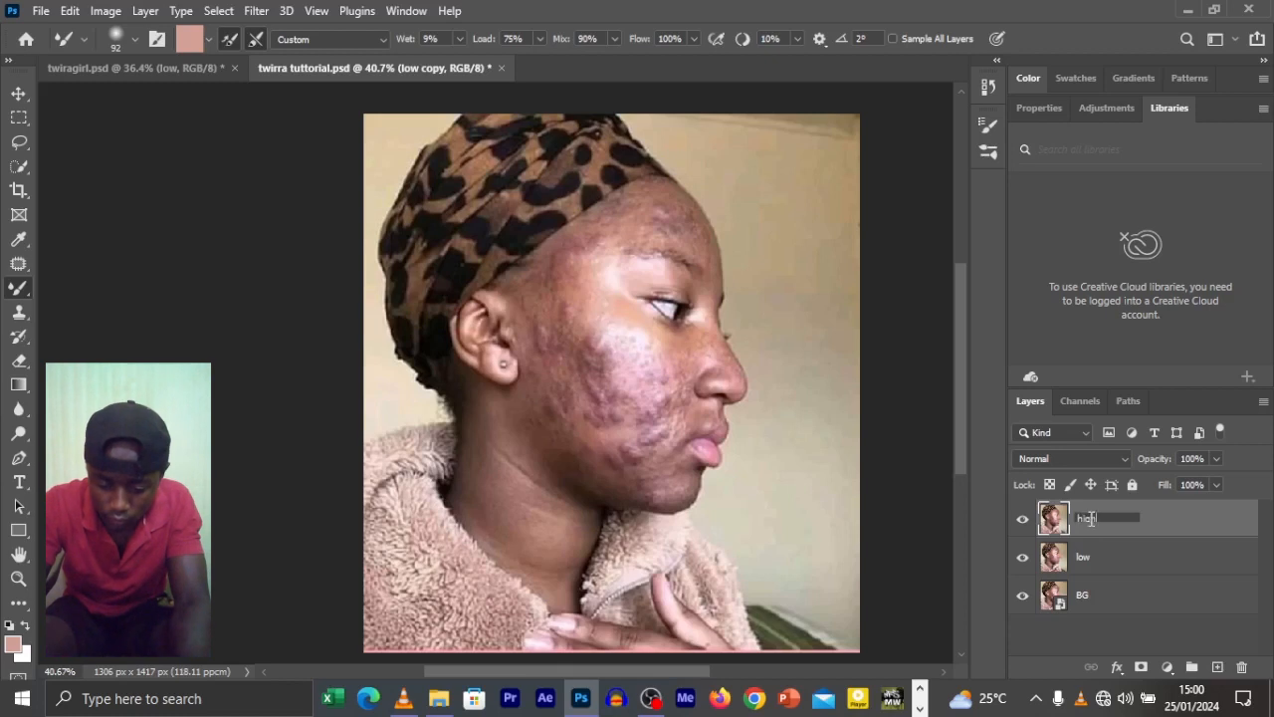
{"action": "left_click", "coordinate": [1162, 617]}
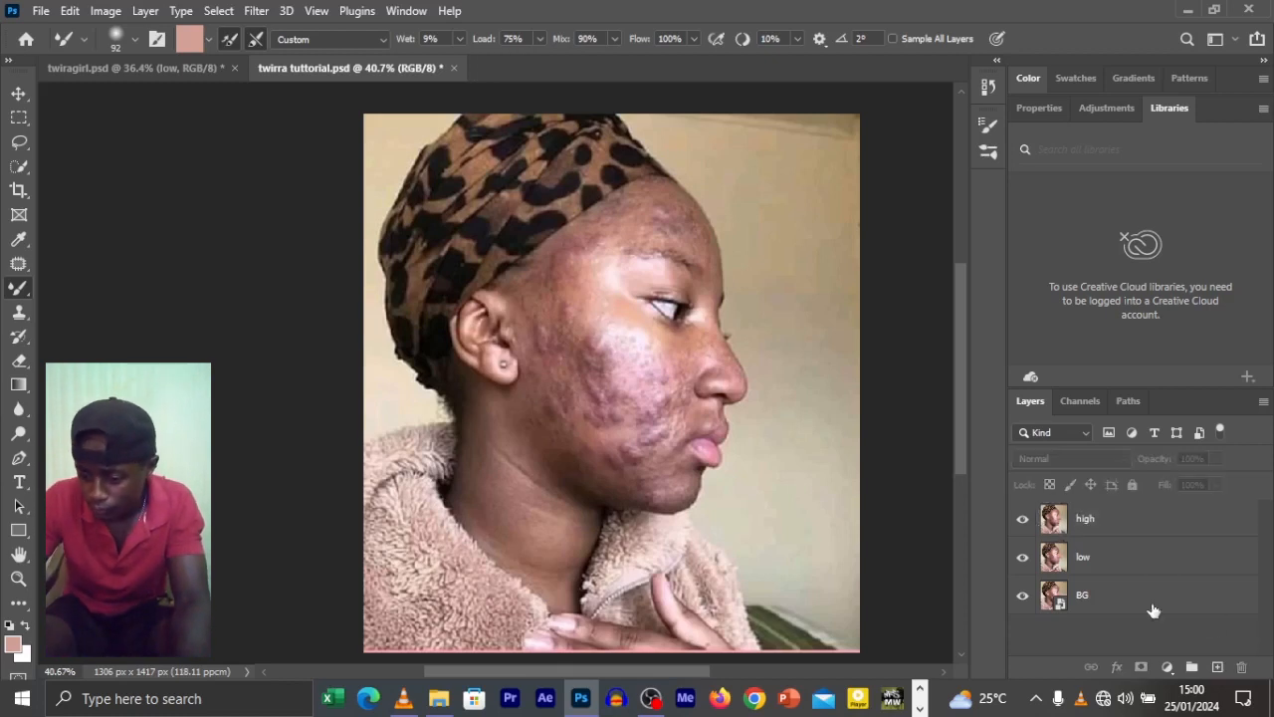
Hide the high layer and start a Gaussian Blur on the low layer.
{"action": "left_click", "coordinate": [1135, 533]}
{"action": "left_click", "coordinate": [1090, 559]}
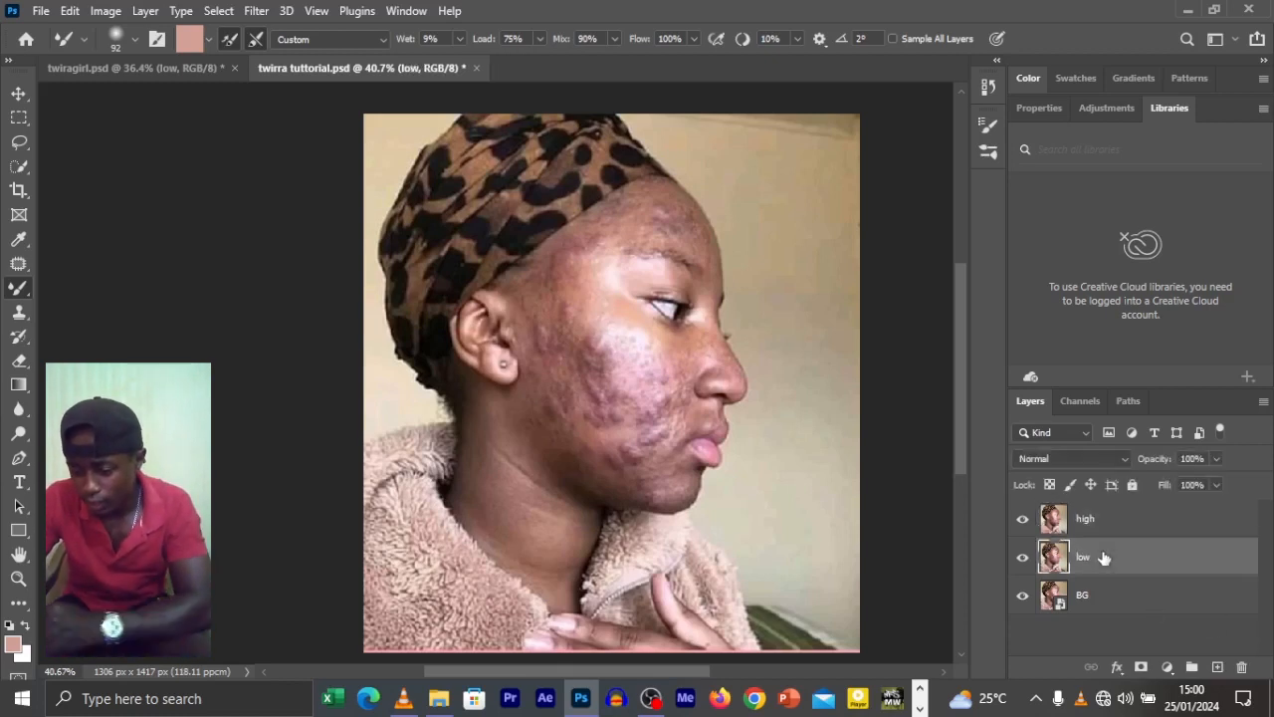
{"action": "left_click", "coordinate": [260, 13]}
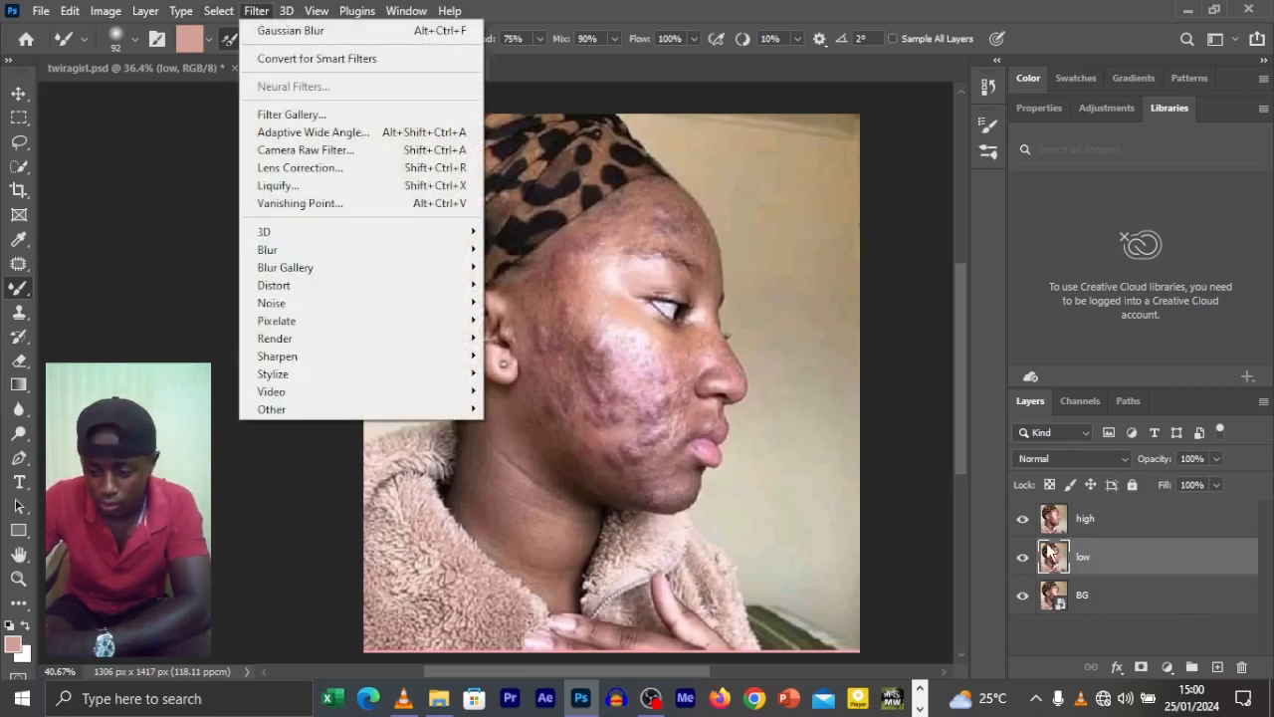
{"action": "left_click", "coordinate": [1022, 522]}
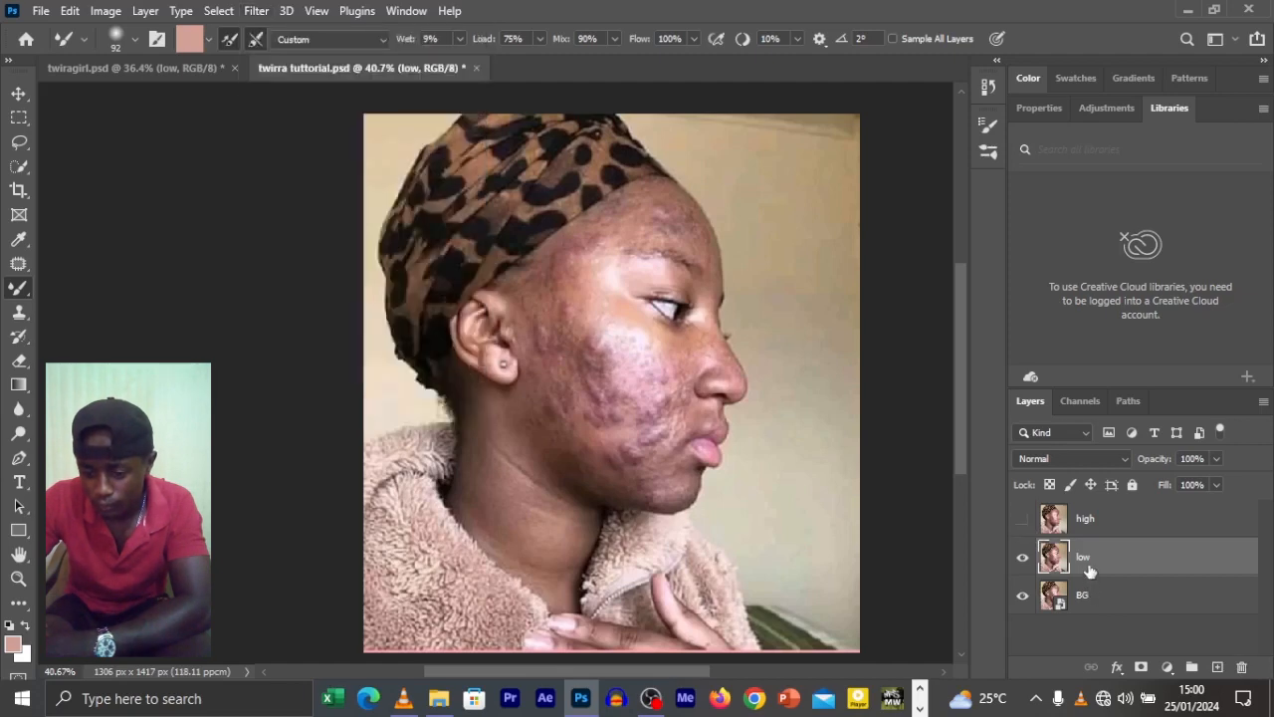
{"action": "left_click", "coordinate": [257, 12]}
{"action": "mouse_move", "coordinate": [298, 270]}
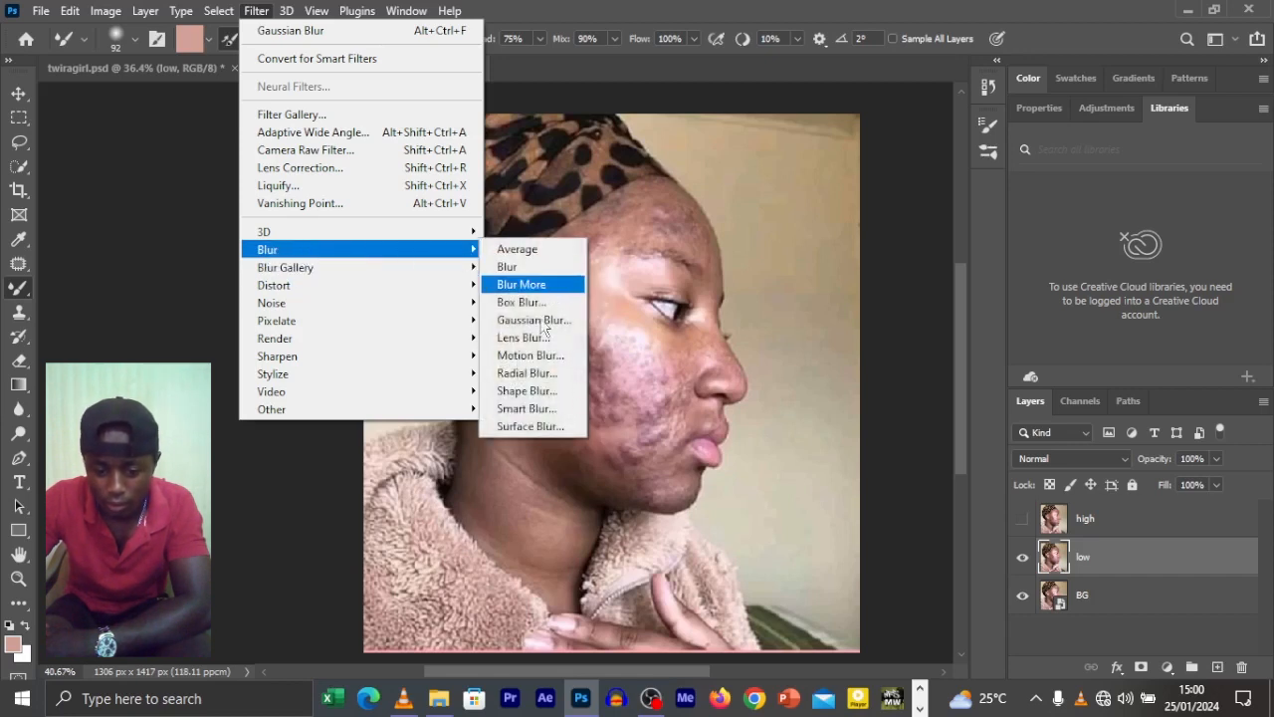
{"action": "left_click", "coordinate": [536, 320]}
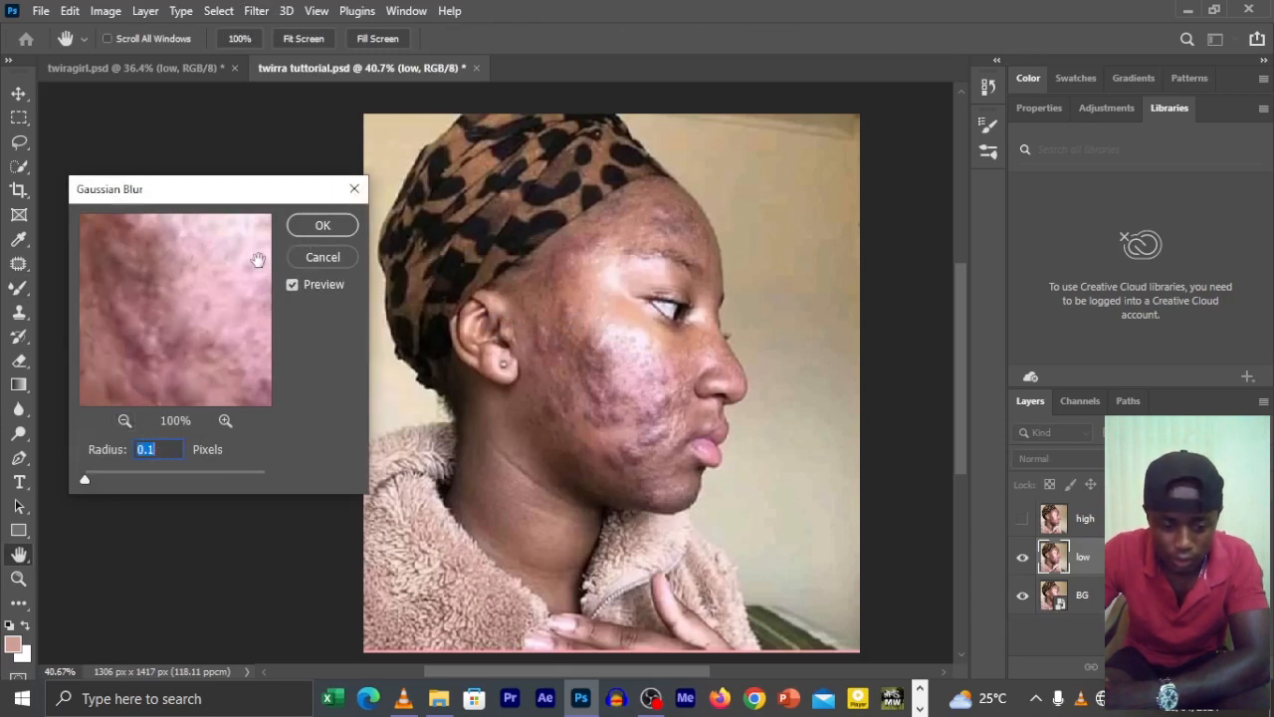
Frame the face in the blur preview at 33% and blur the low layer with a radius of 4.0 pixels.
{"action": "left_click_drag", "start_coordinate": [258, 260], "coordinate": [128, 270]}
{"action": "left_click", "coordinate": [124, 421]}
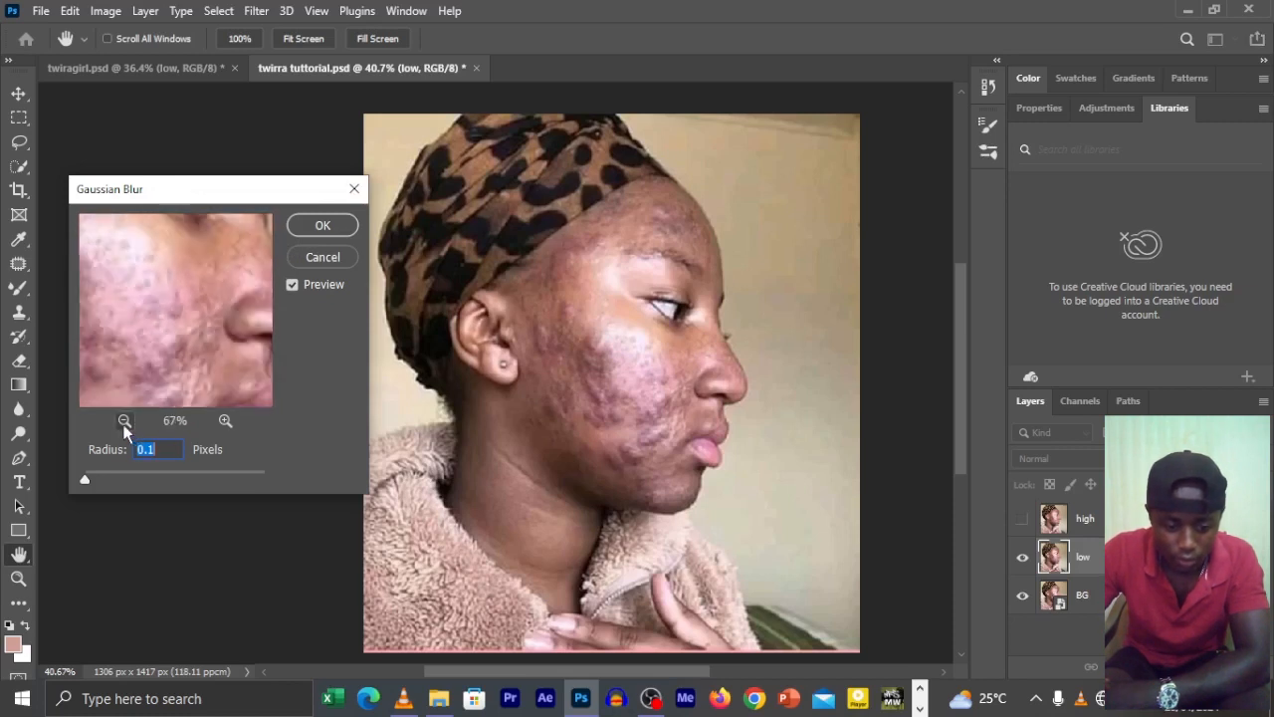
{"action": "left_click", "coordinate": [124, 421]}
{"action": "left_click", "coordinate": [124, 421]}
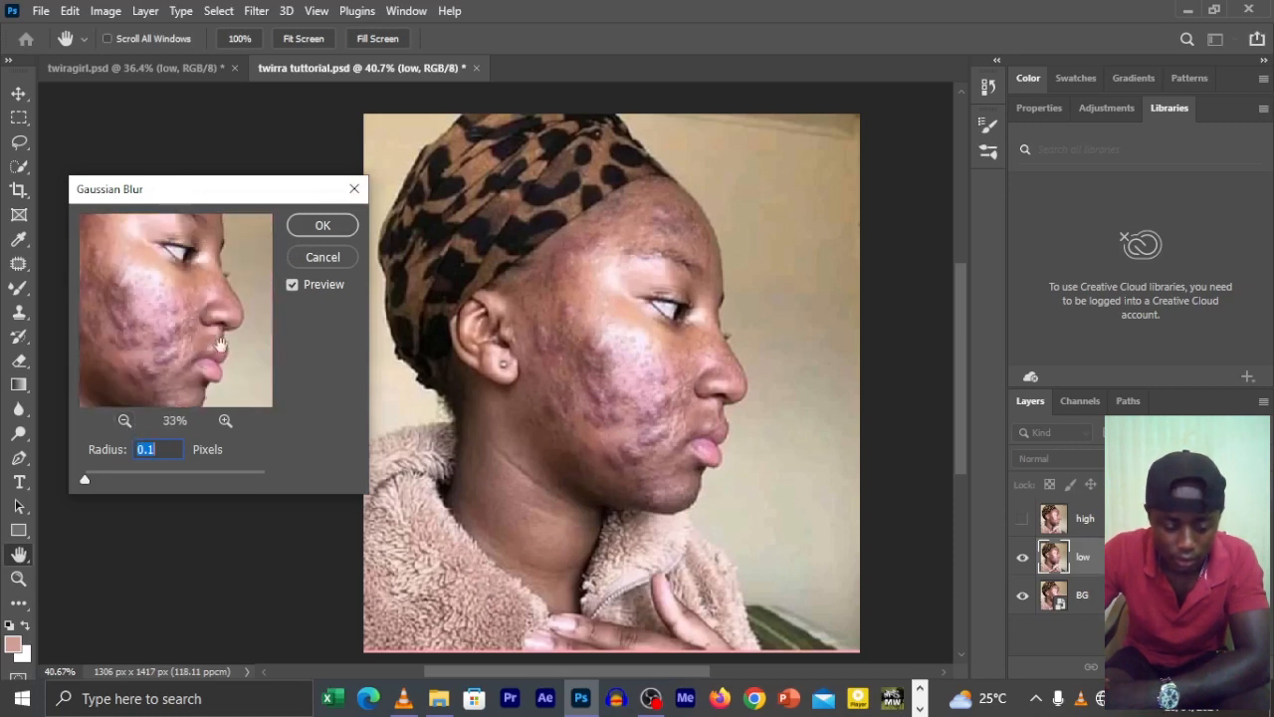
{"action": "left_click_drag", "start_coordinate": [231, 316], "coordinate": [227, 286]}
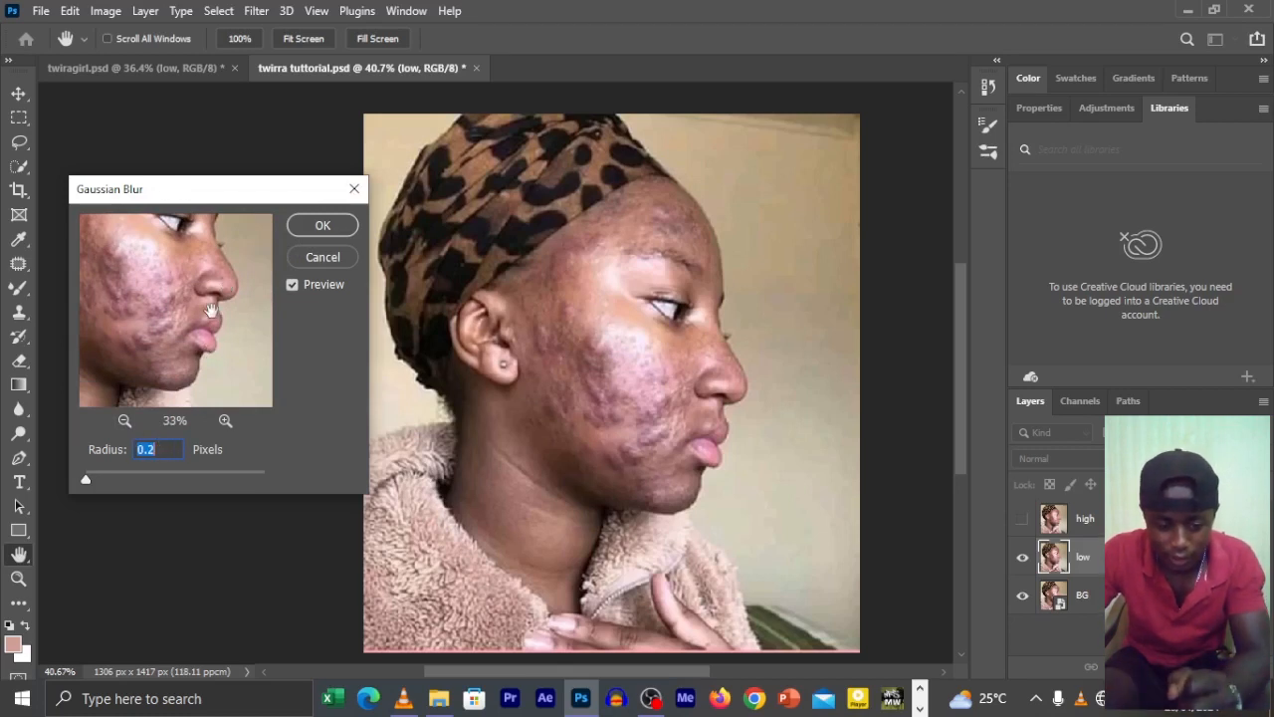
{"action": "left_click_drag", "start_coordinate": [211, 311], "coordinate": [207, 323]}
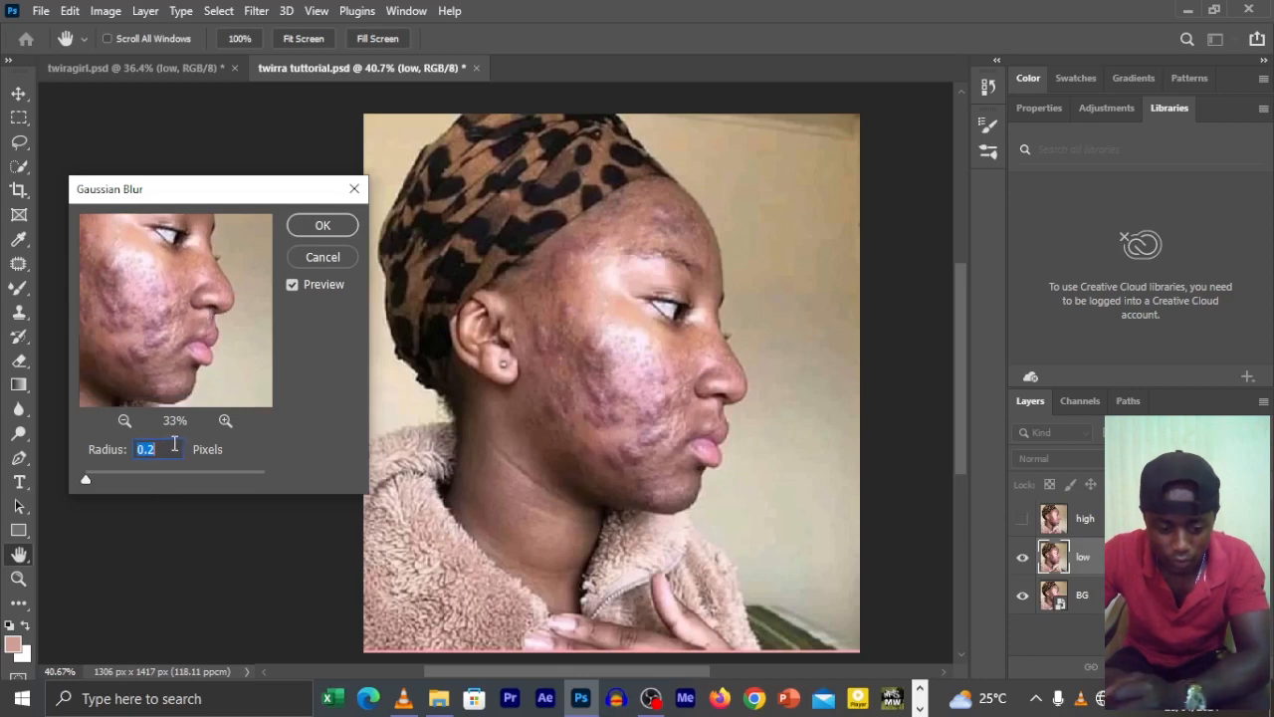
{"action": "scroll", "coordinate": [172, 450], "scroll_direction": "up", "scroll_amount": 4}
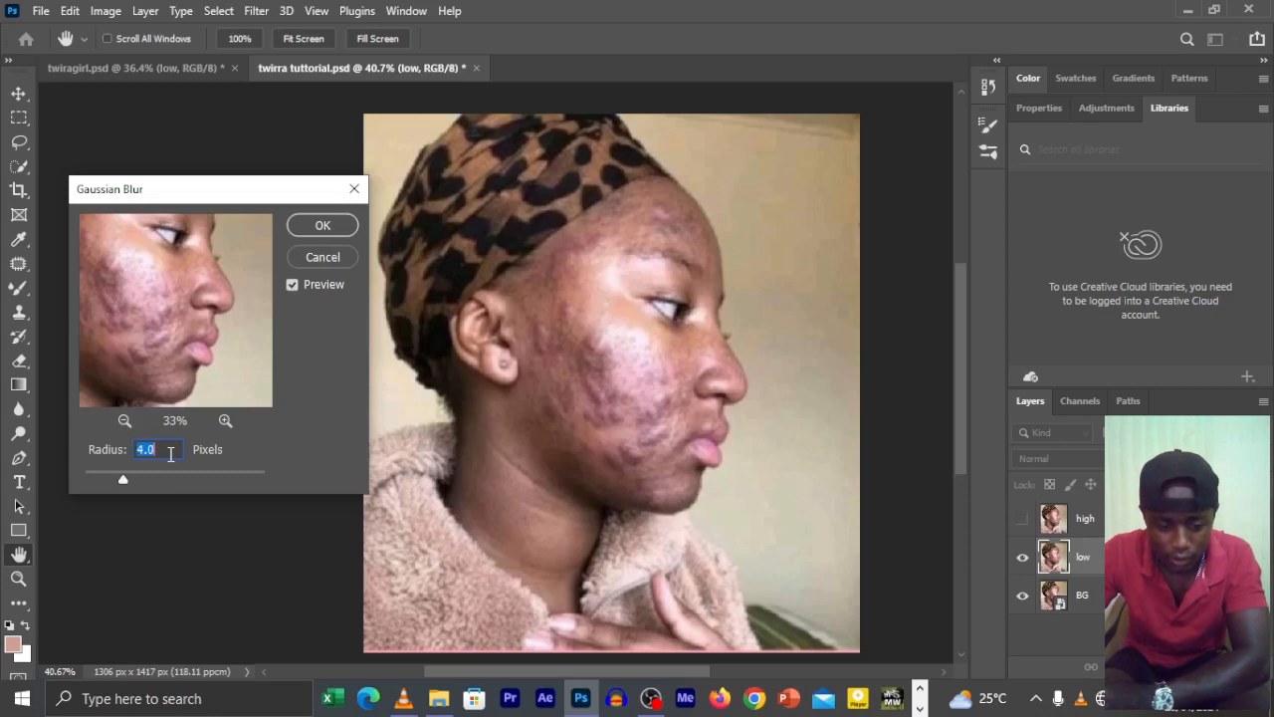
{"action": "scroll", "coordinate": [170, 453], "scroll_direction": "up", "scroll_amount": 1}
{"action": "scroll", "coordinate": [171, 453], "scroll_direction": "down", "scroll_amount": 2}
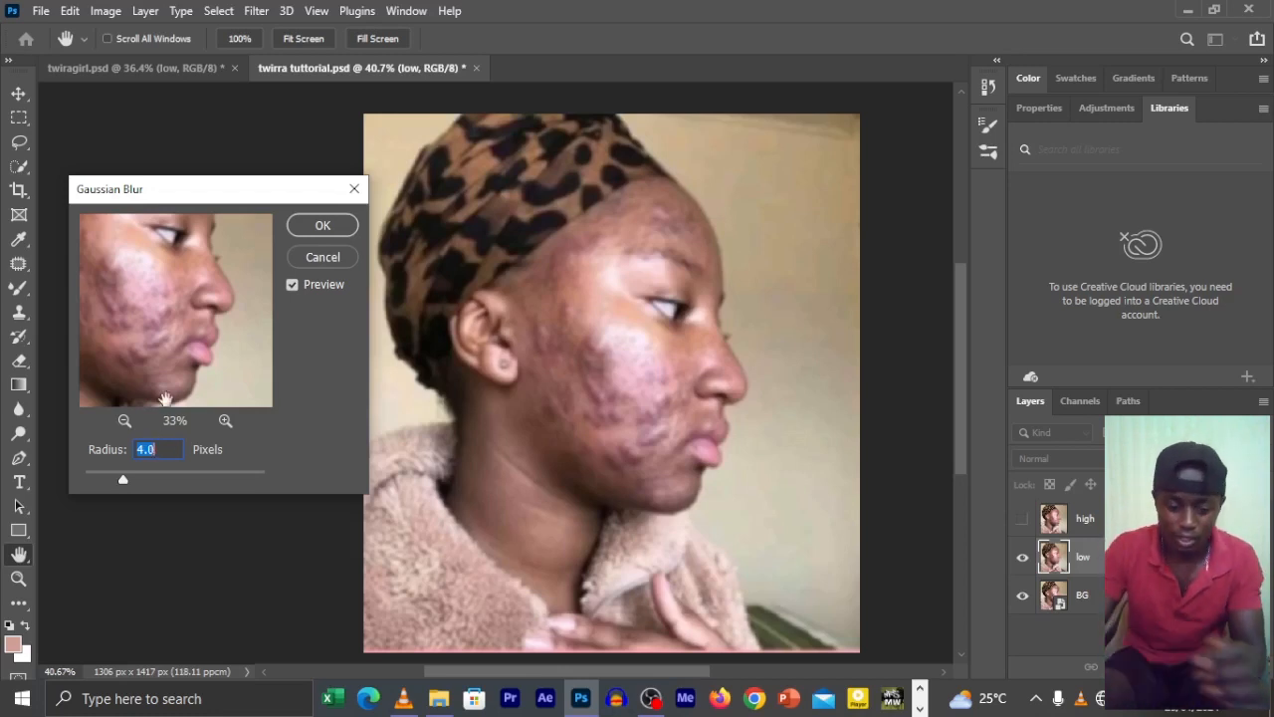
{"action": "left_click", "coordinate": [323, 225]}
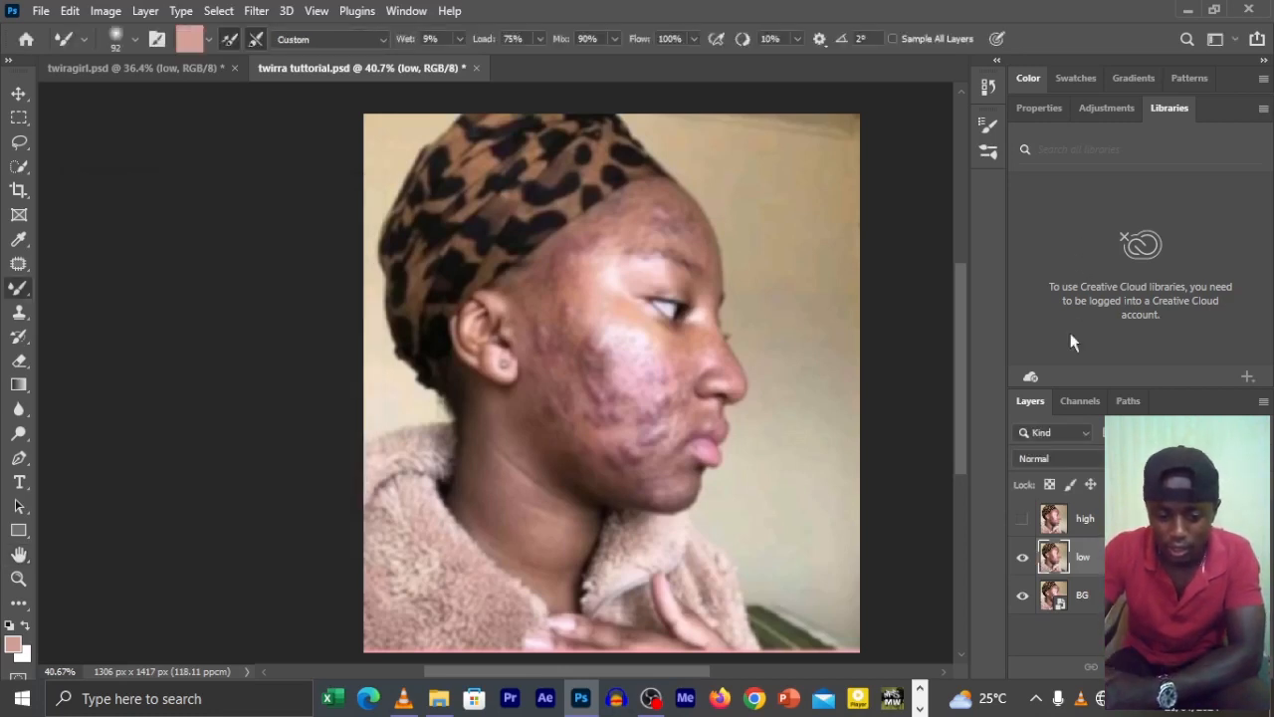
Show the high layer again and start Apply Image on it.
{"action": "left_click", "coordinate": [1023, 519]}
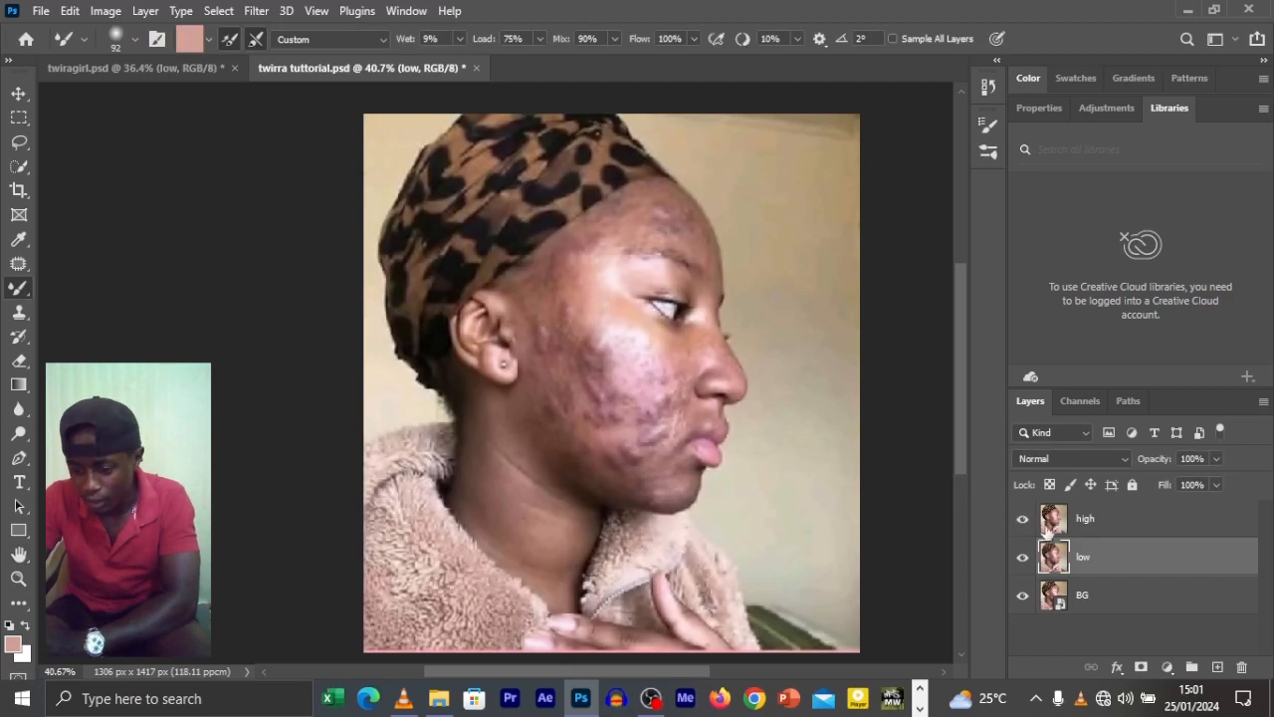
{"action": "left_click", "coordinate": [1090, 521]}
{"action": "left_click", "coordinate": [105, 12]}
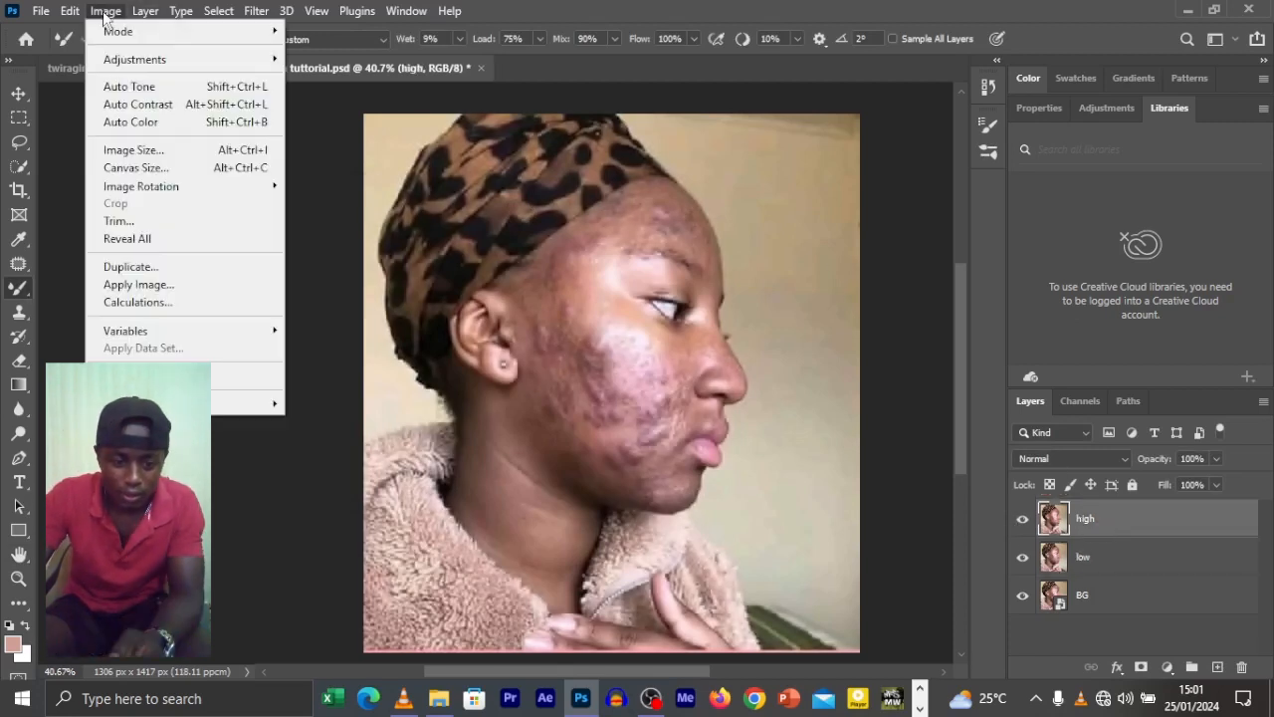
{"action": "left_click", "coordinate": [196, 284]}
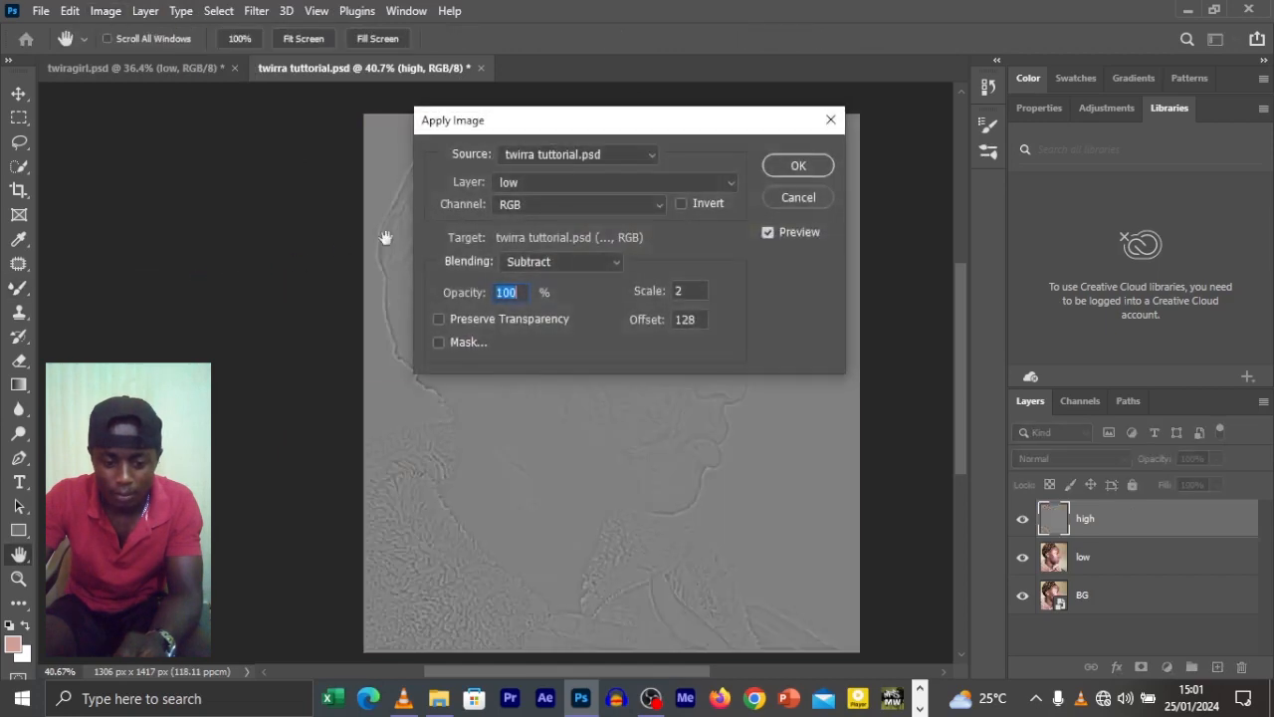
Set the source layer for Apply Image to low.
{"action": "left_click", "coordinate": [582, 180]}
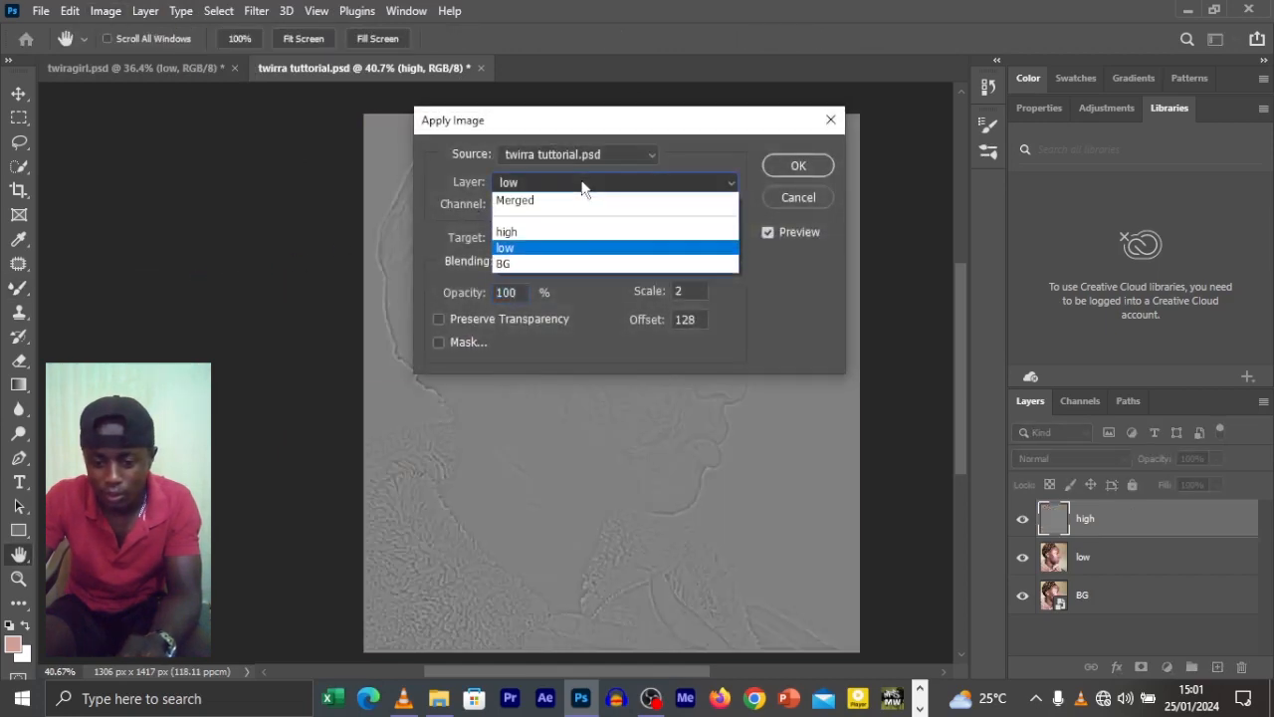
{"action": "left_click", "coordinate": [585, 248]}
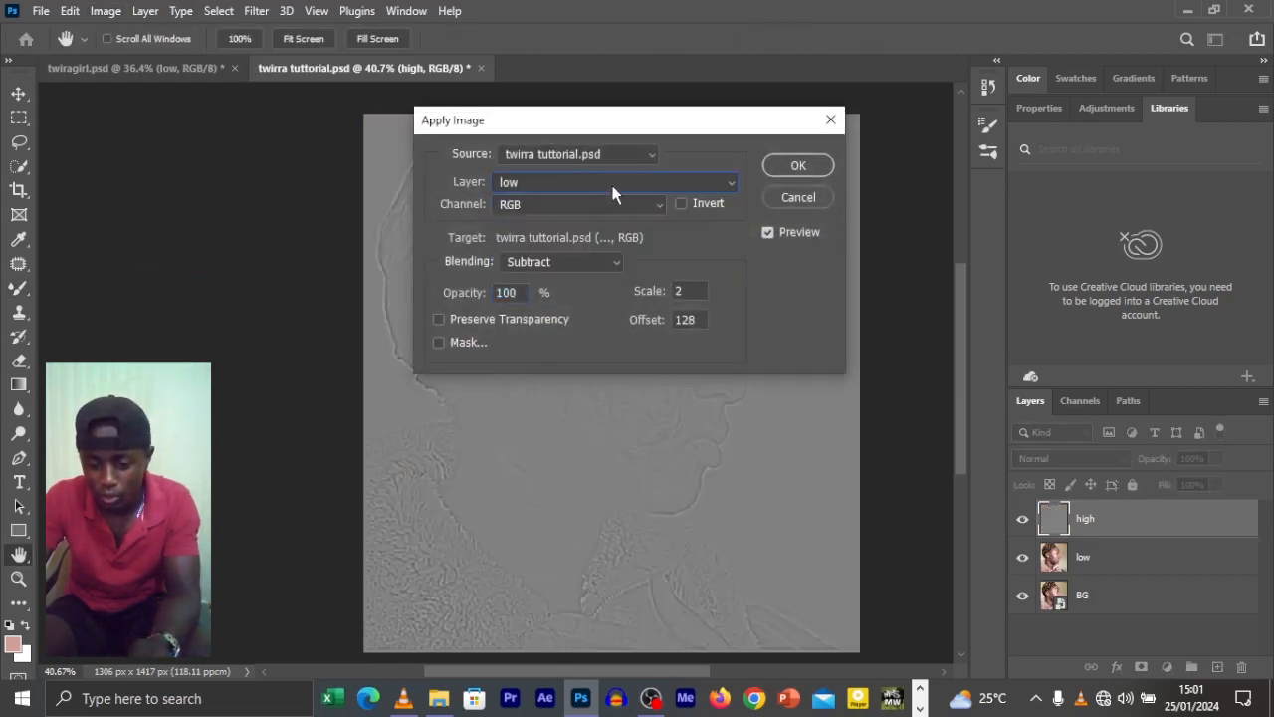
{"action": "left_click", "coordinate": [612, 189]}
{"action": "left_click", "coordinate": [602, 202]}
{"action": "left_click", "coordinate": [627, 190]}
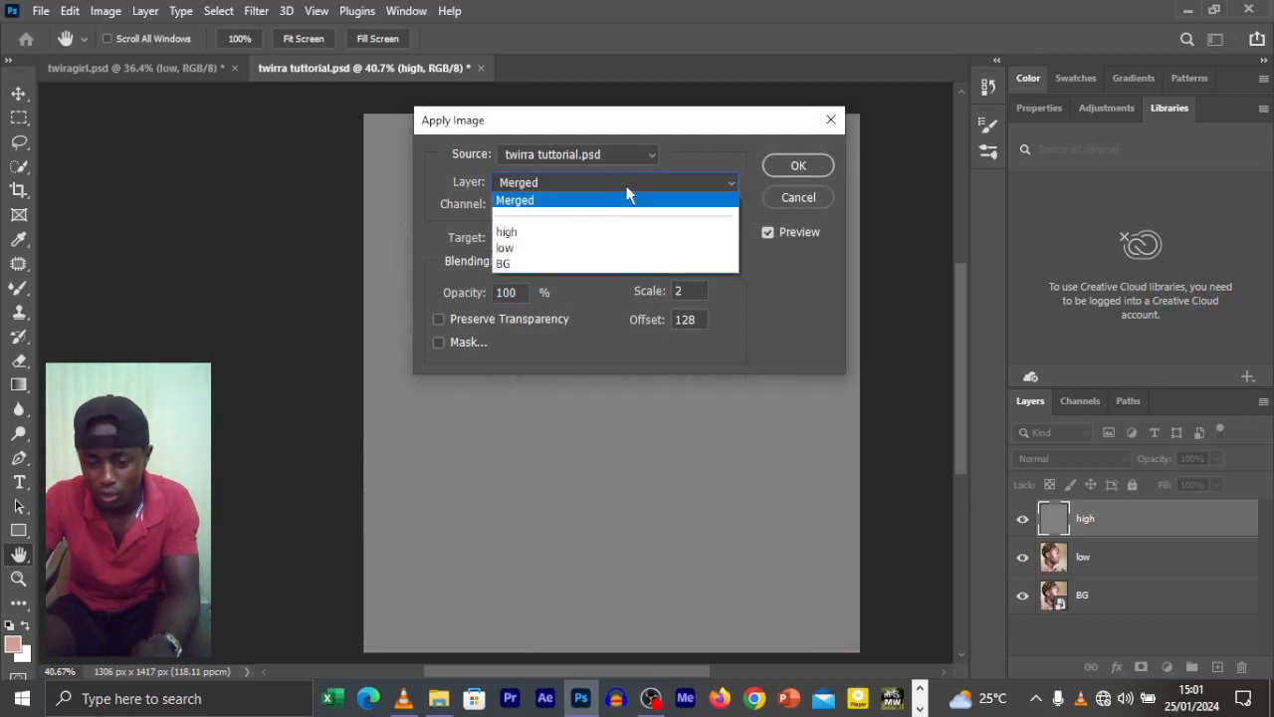
{"action": "left_click", "coordinate": [577, 248]}
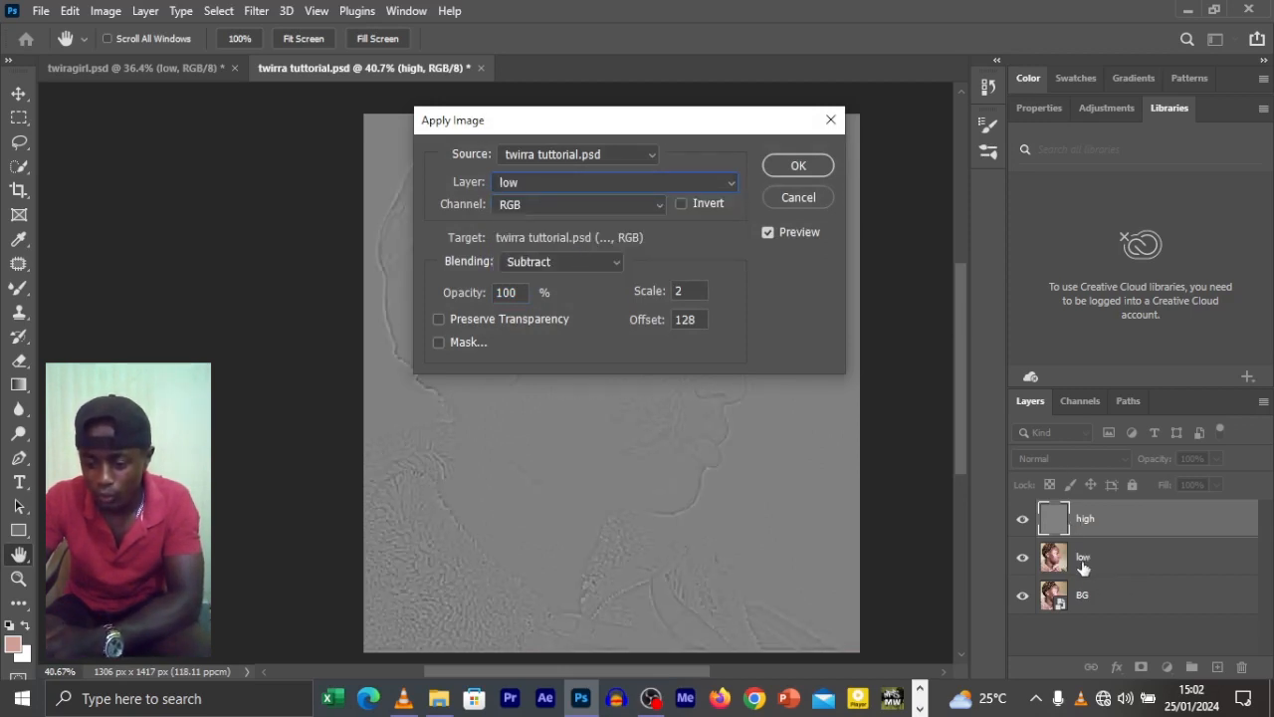
Apply the low layer's RGB channel to the high layer with Subtract, scale 2 and offset 128, and set its blend mode to Linear Light.
{"action": "left_click", "coordinate": [555, 206]}
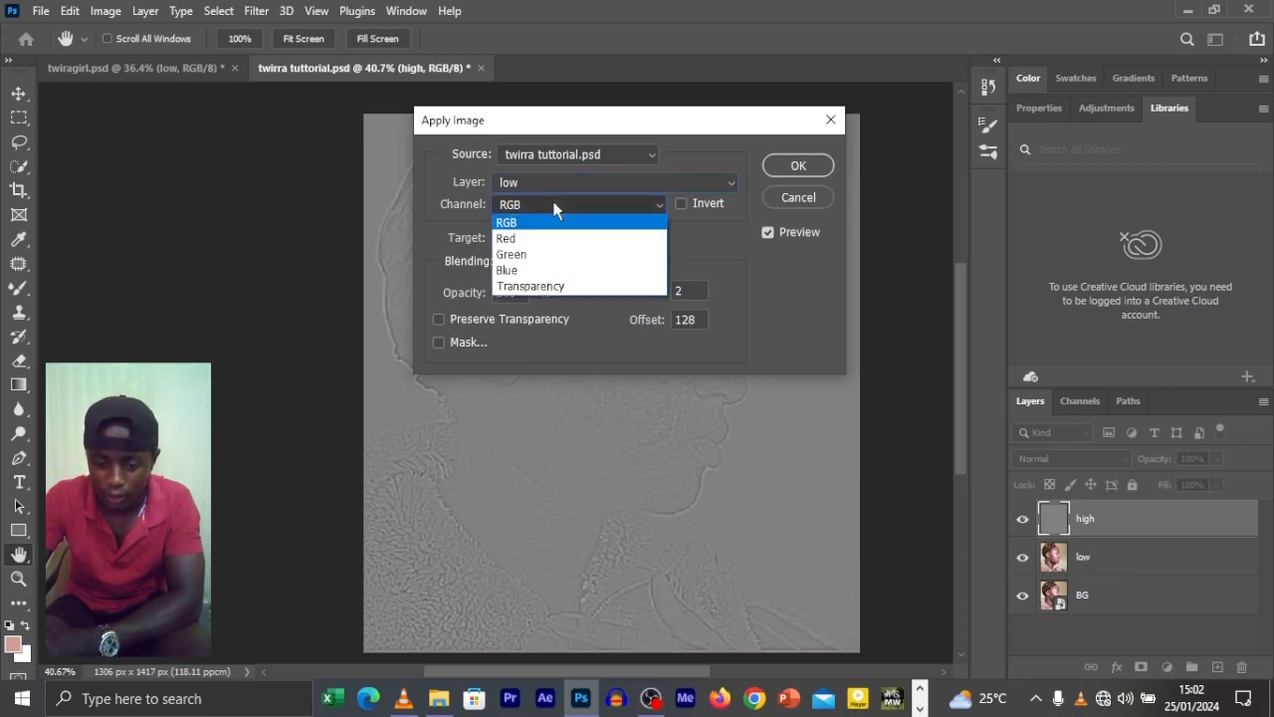
{"action": "left_click", "coordinate": [683, 183]}
{"action": "left_click", "coordinate": [594, 262]}
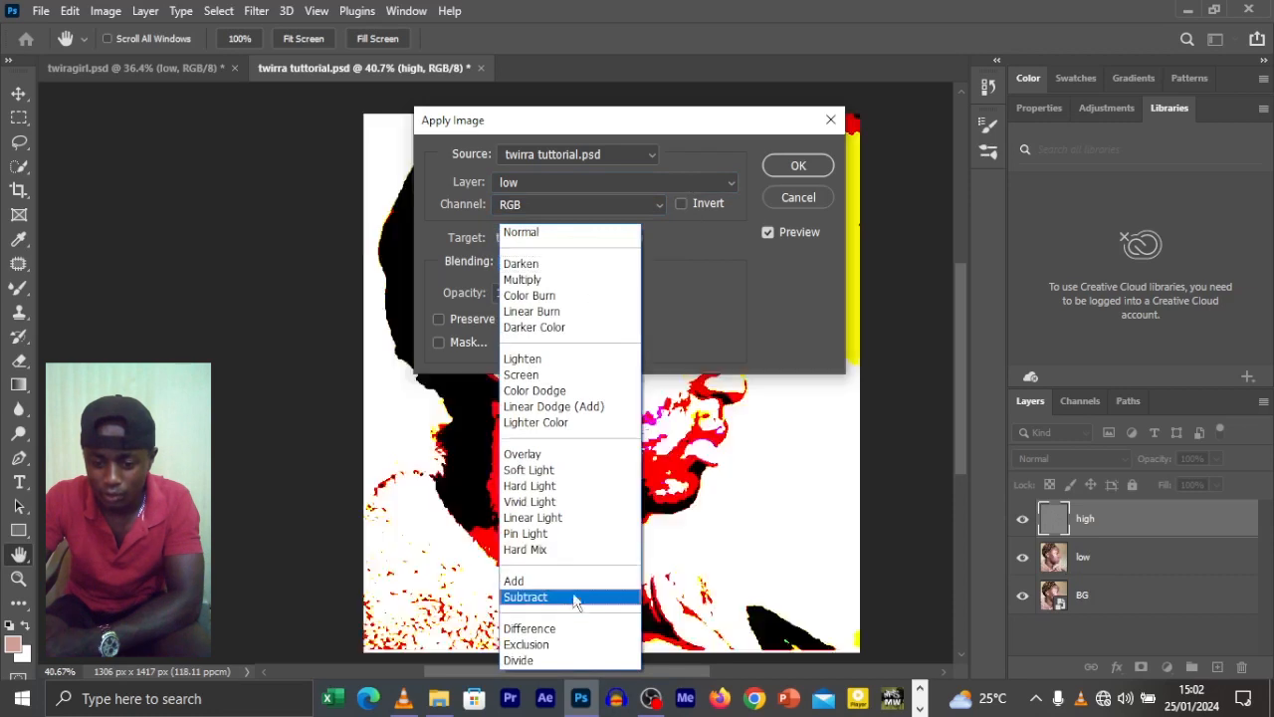
{"action": "left_click", "coordinate": [564, 597]}
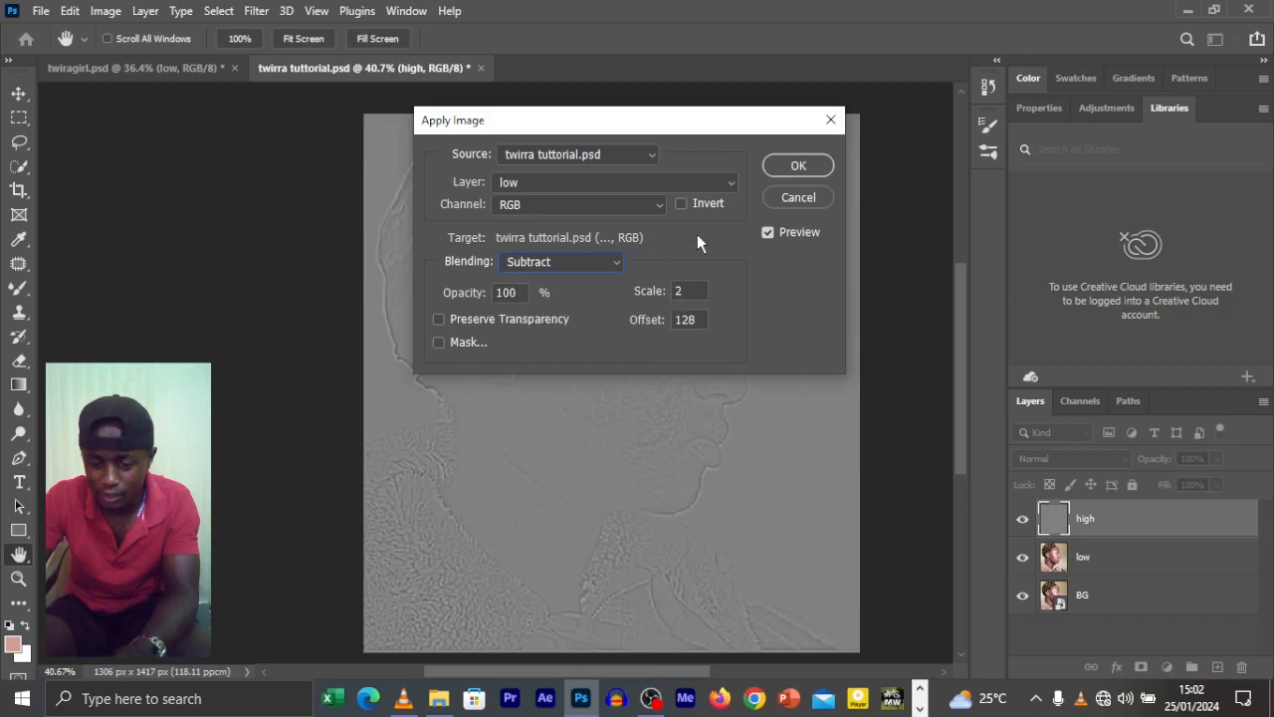
{"action": "left_click", "coordinate": [800, 165]}
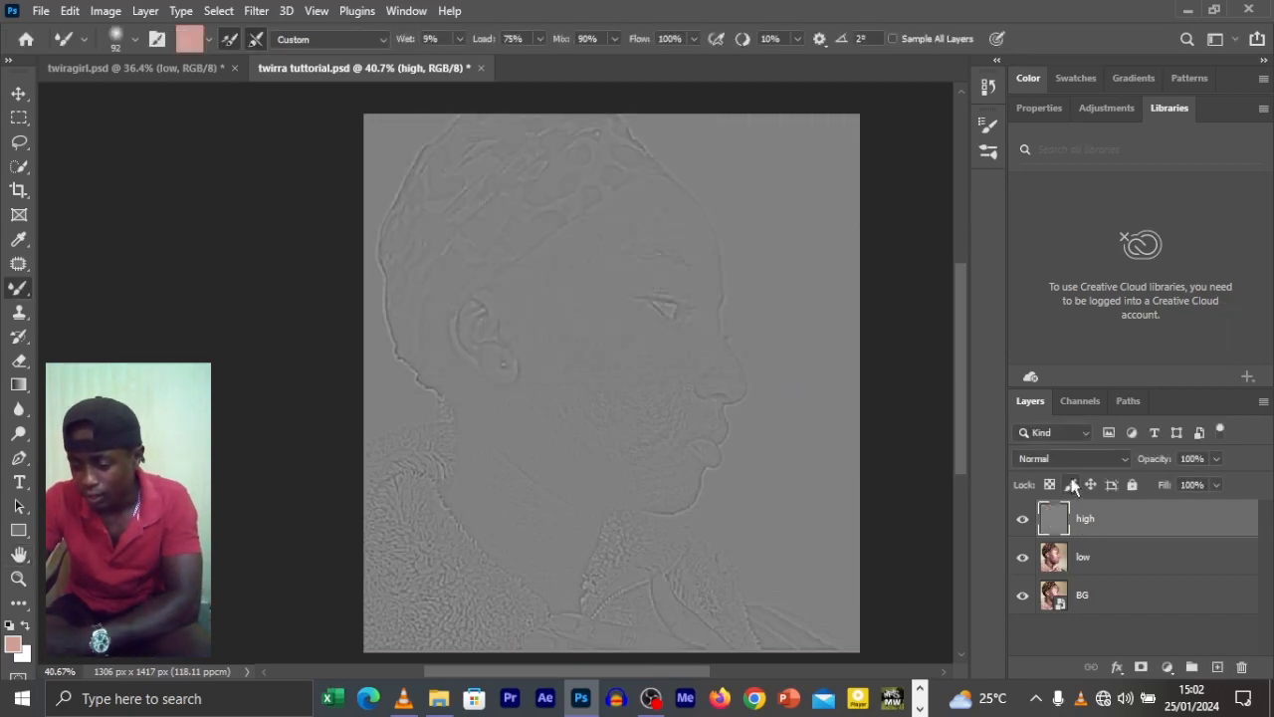
{"action": "left_click", "coordinate": [1084, 458]}
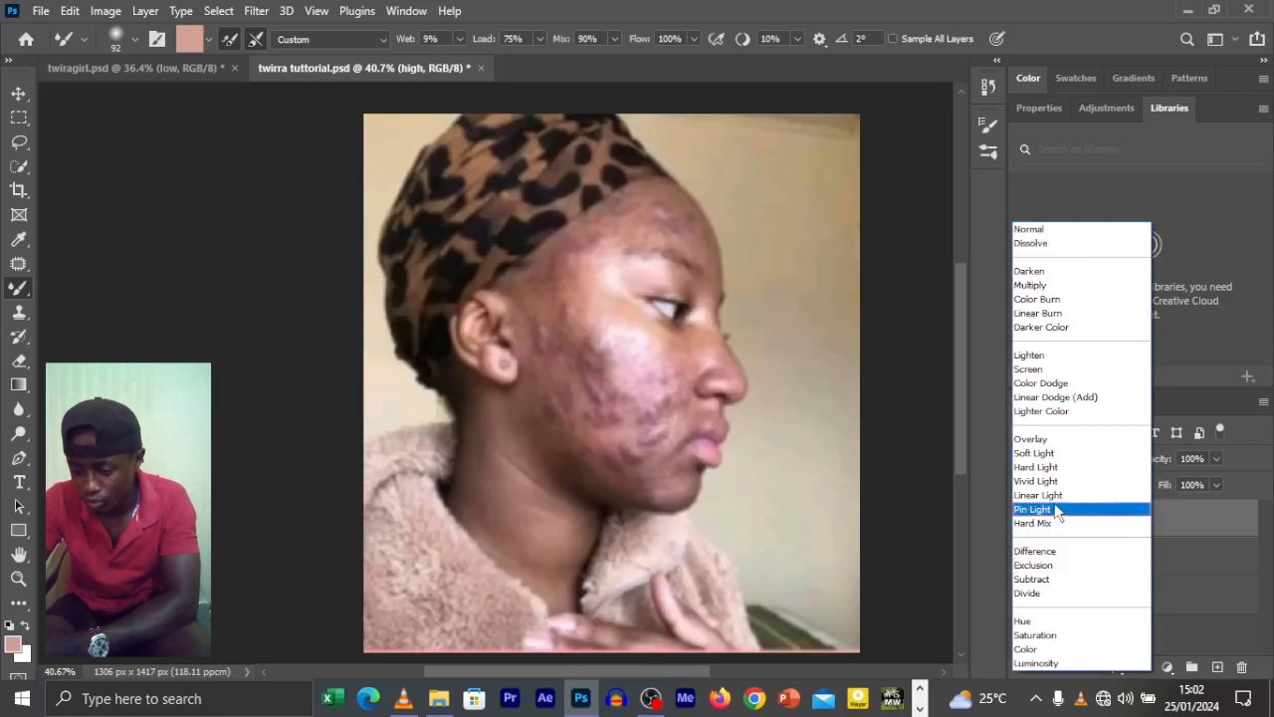
{"action": "left_click", "coordinate": [1059, 495]}
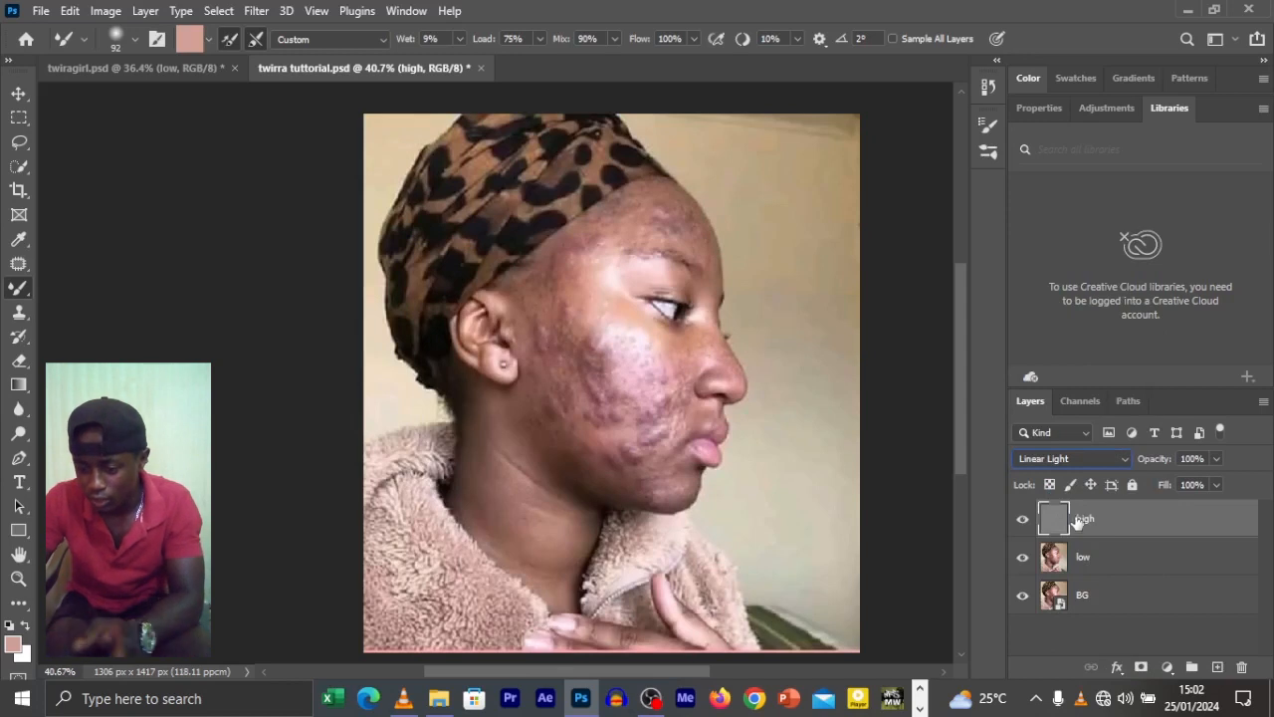
Create a layer group above BG and move the high and low layers into it, keeping high above low.
{"action": "left_click", "coordinate": [1115, 569]}
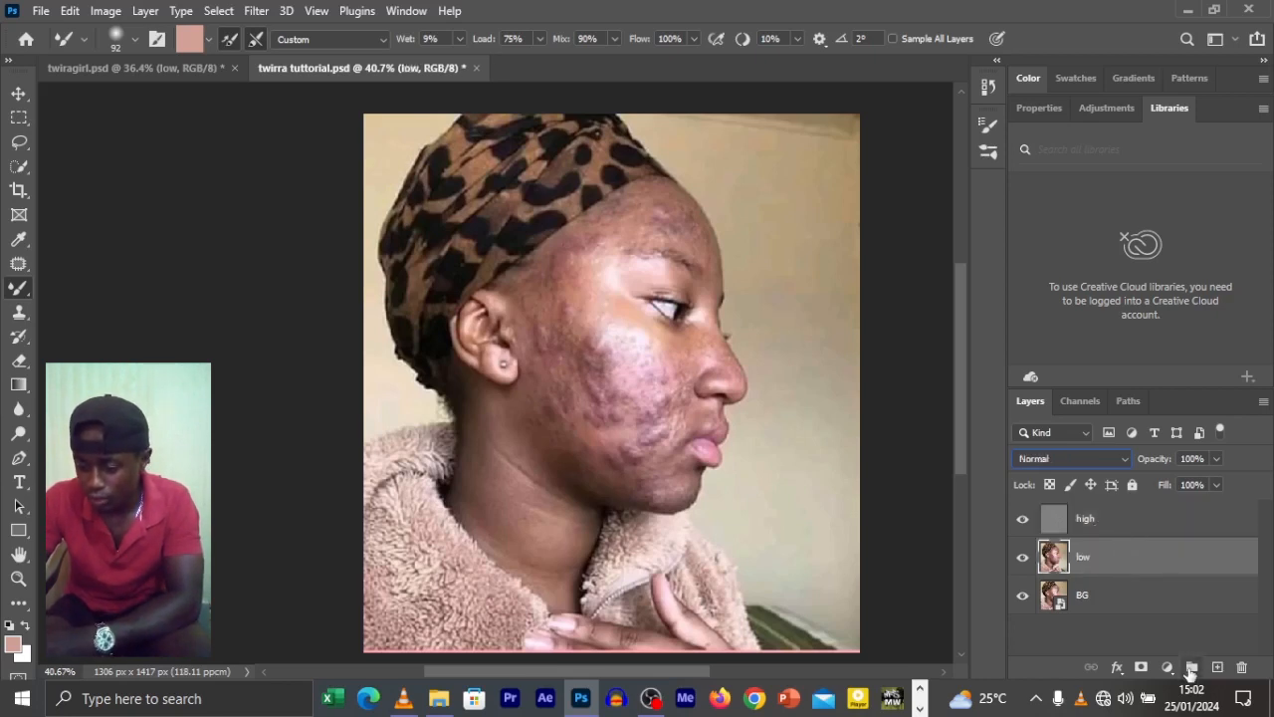
{"action": "left_click", "coordinate": [1191, 667]}
{"action": "mouse_move", "coordinate": [1138, 517]}
{"action": "left_mouse_down"}
{"action": "mouse_move", "coordinate": [1135, 551]}
{"action": "mouse_move", "coordinate": [1109, 520]}
{"action": "mouse_move", "coordinate": [1135, 526]}
{"action": "left_mouse_up"}
{"action": "left_click_drag", "start_coordinate": [1119, 593], "coordinate": [1138, 558]}
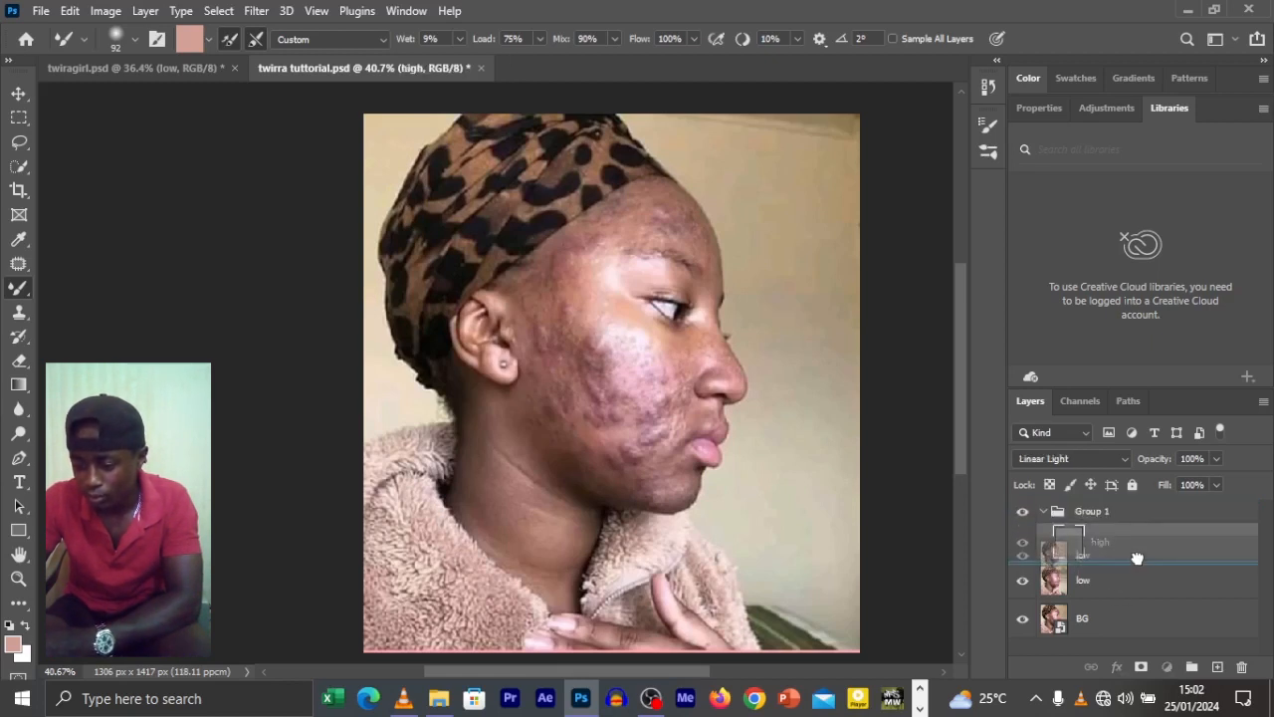
{"action": "left_click", "coordinate": [1052, 510]}
{"action": "left_click", "coordinate": [1045, 511]}
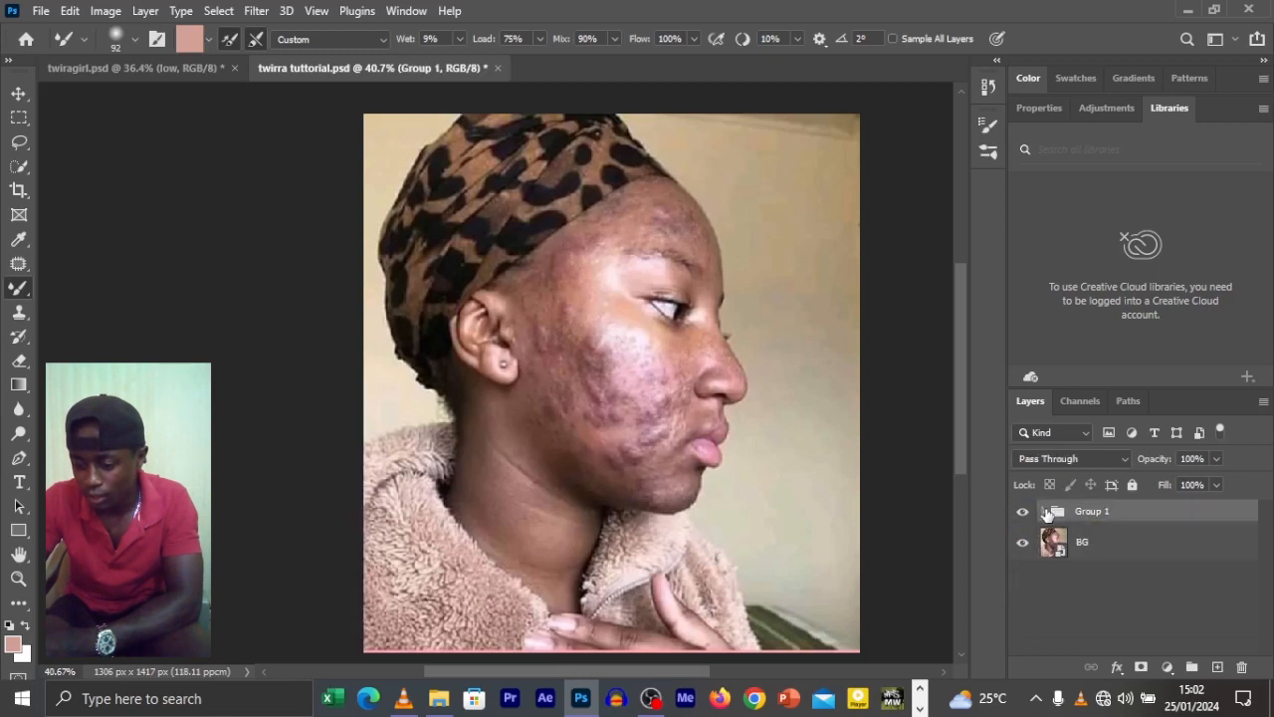
{"action": "left_click", "coordinate": [1045, 511]}
Select the low layer and the Mixer Brush tool, and hide the high layer.
{"action": "left_click", "coordinate": [1112, 541]}
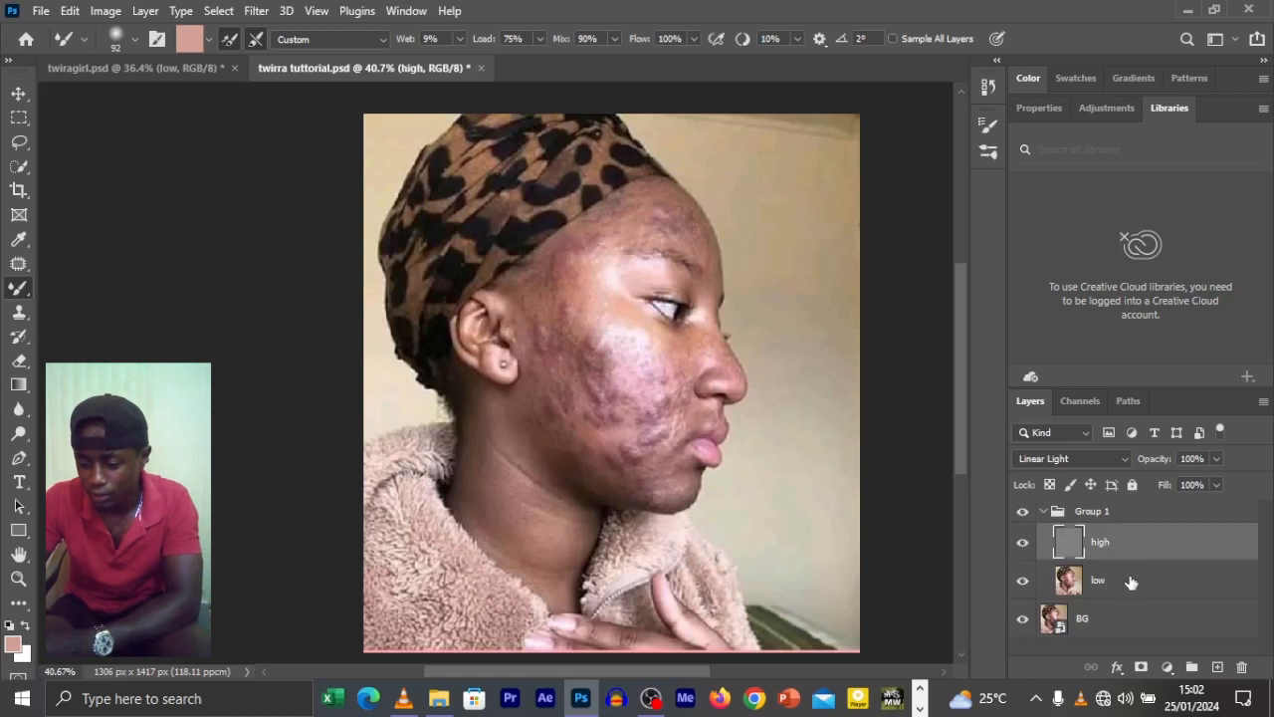
{"action": "left_click", "coordinate": [1130, 581]}
{"action": "scroll", "coordinate": [873, 352], "scroll_direction": "down", "scroll_amount": 3}
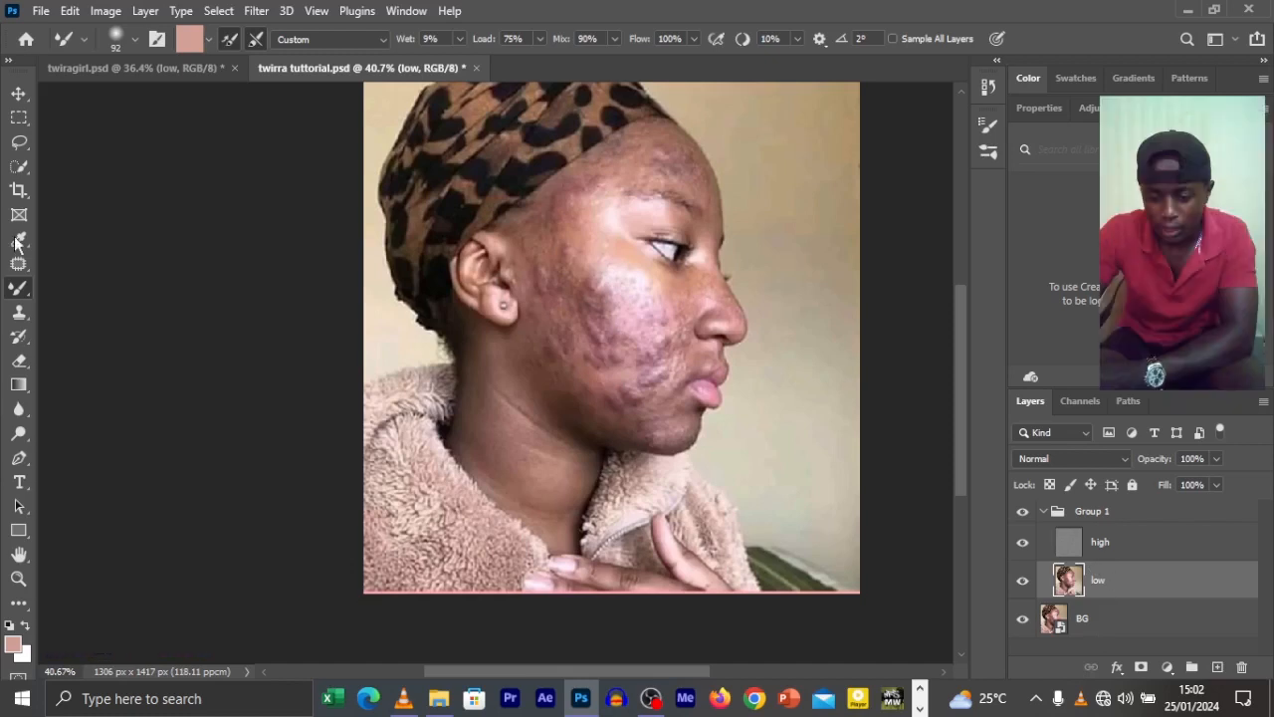
{"action": "right_click", "coordinate": [22, 289]}
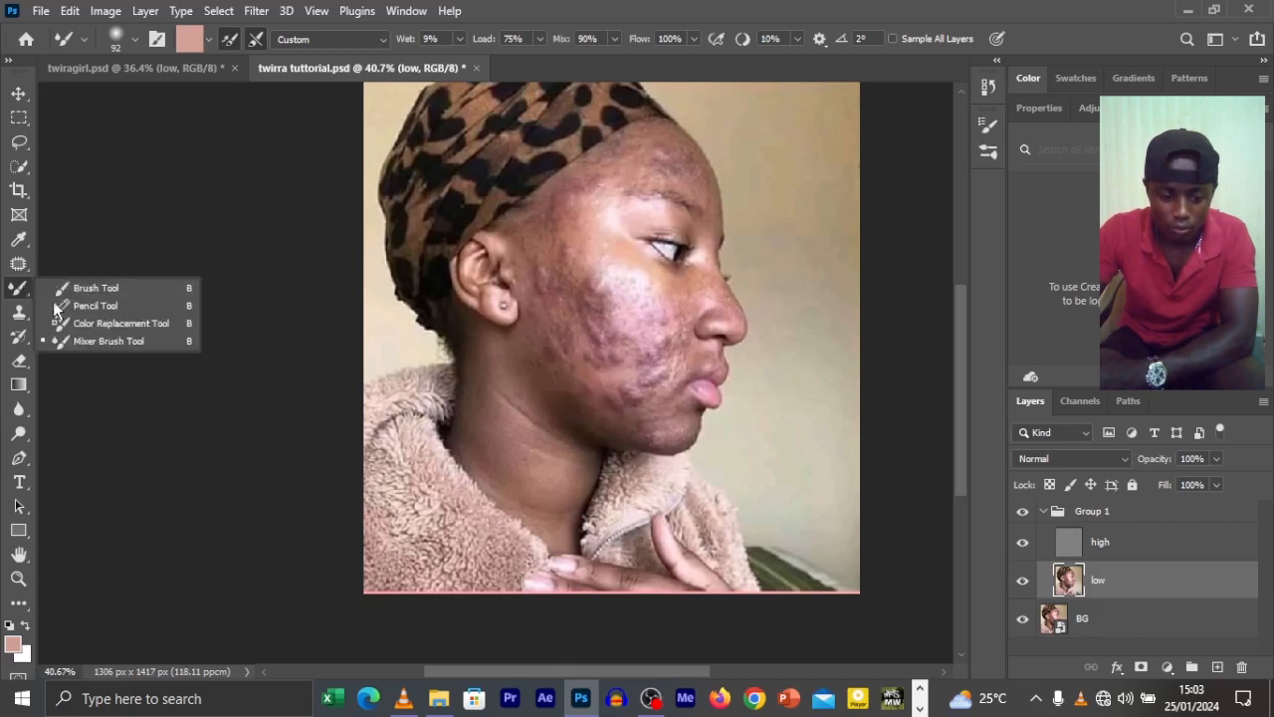
{"action": "left_click", "coordinate": [86, 342]}
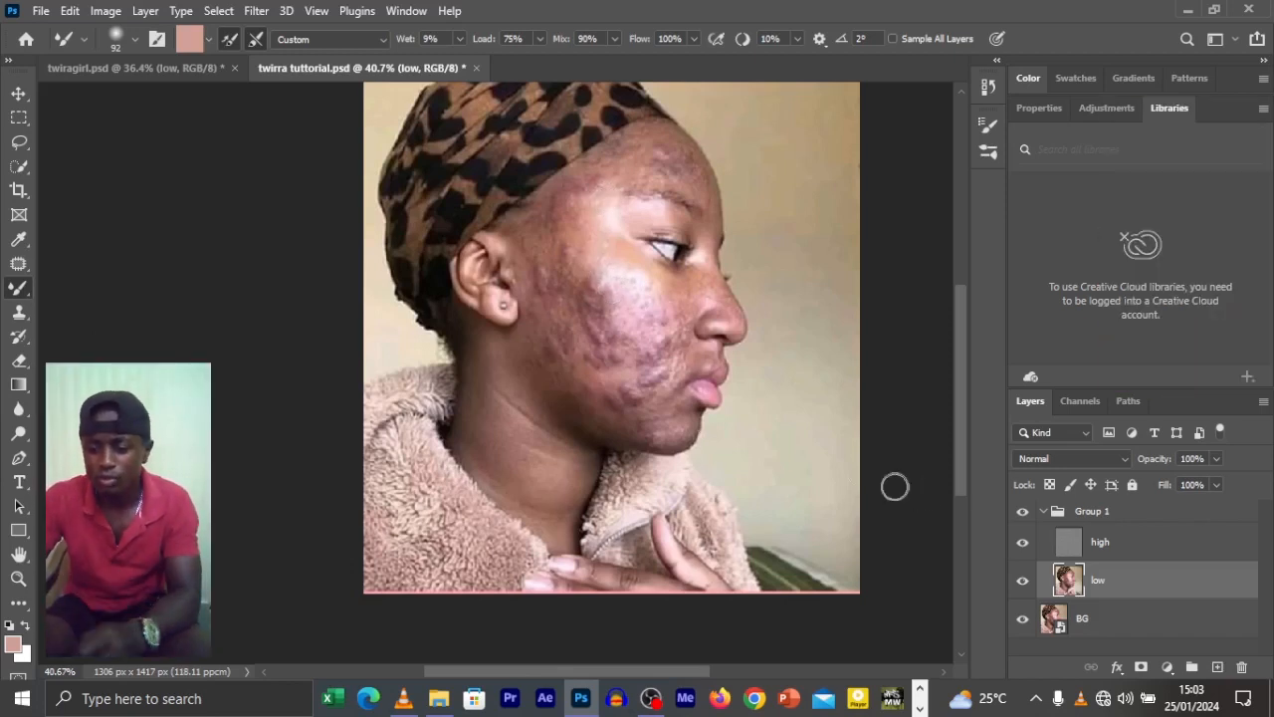
{"action": "left_click", "coordinate": [1023, 542]}
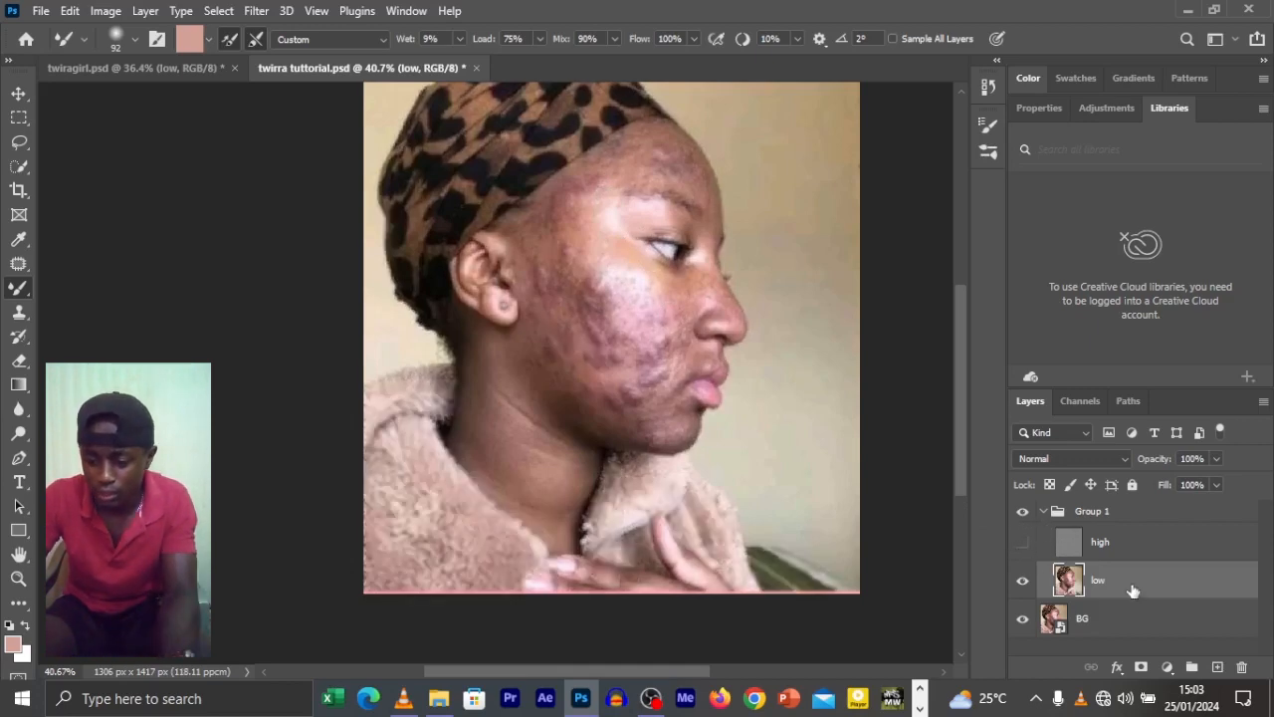
{"action": "double_click", "coordinate": [1133, 591]}
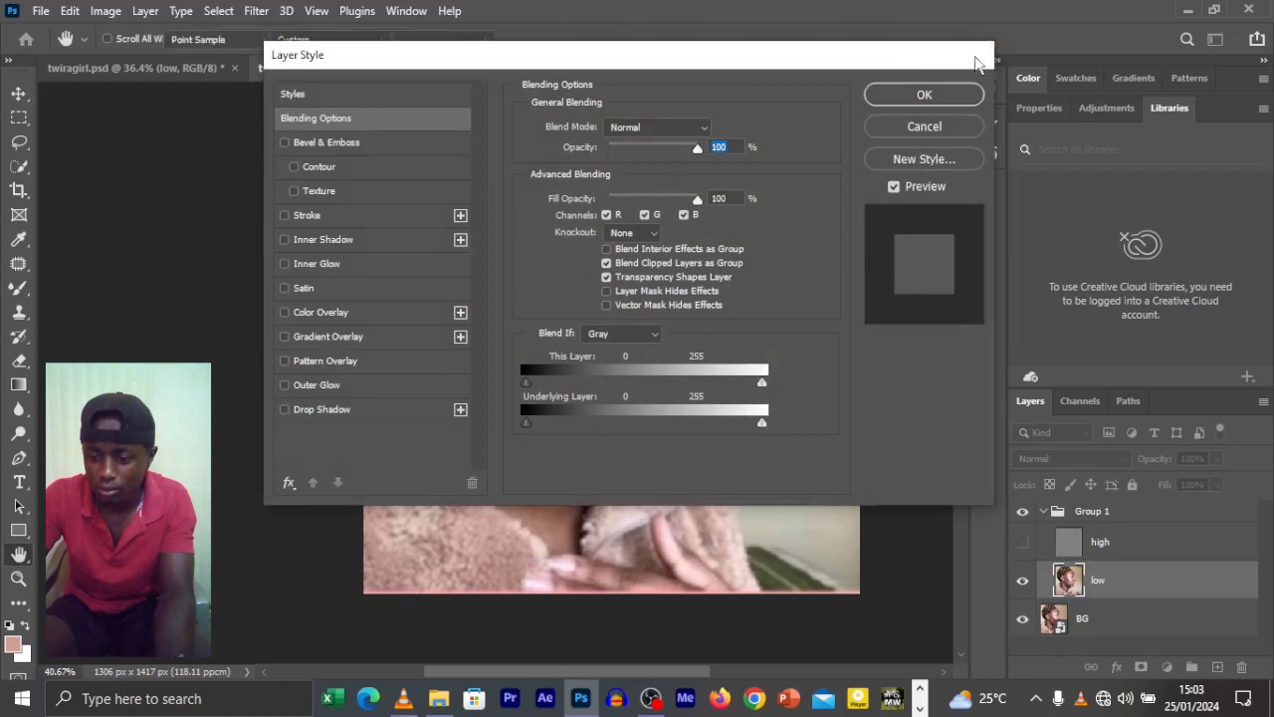
{"action": "left_click", "coordinate": [980, 54]}
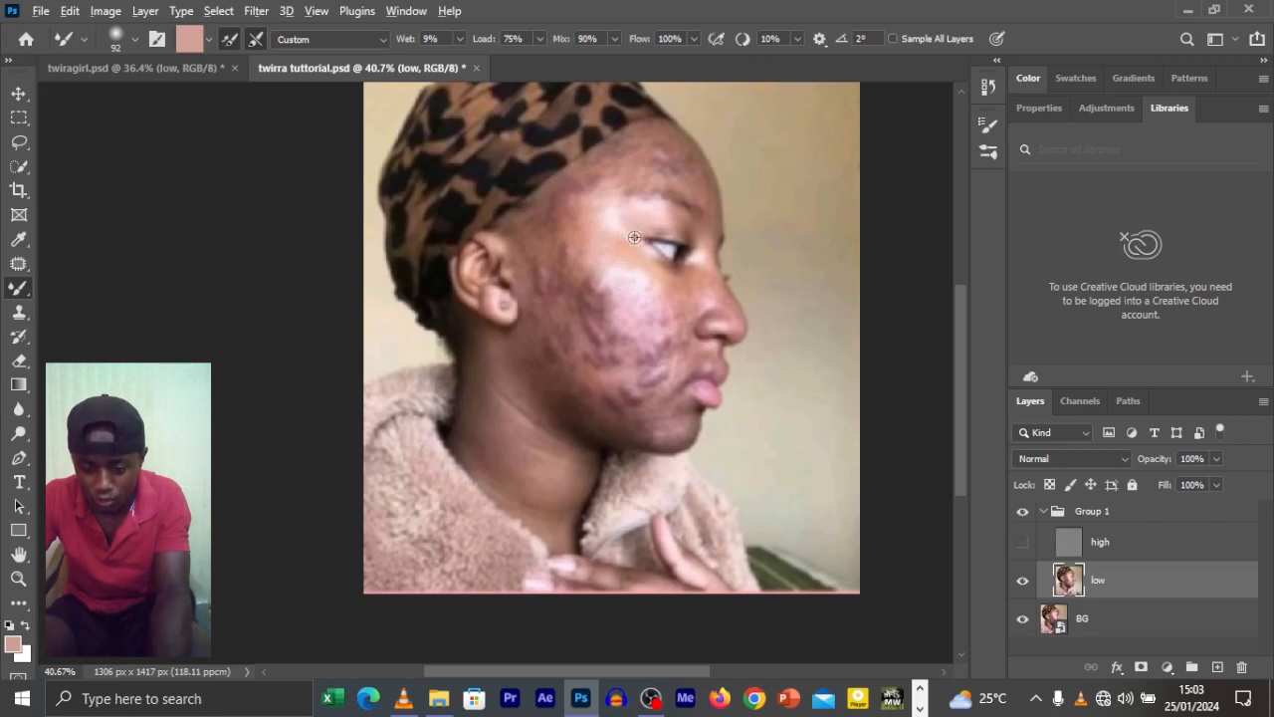
Set the mixer brush size to 111 px and clean the loaded color off the brush.
{"action": "scroll", "coordinate": [614, 237], "scroll_direction": "down", "scroll_amount": 2}
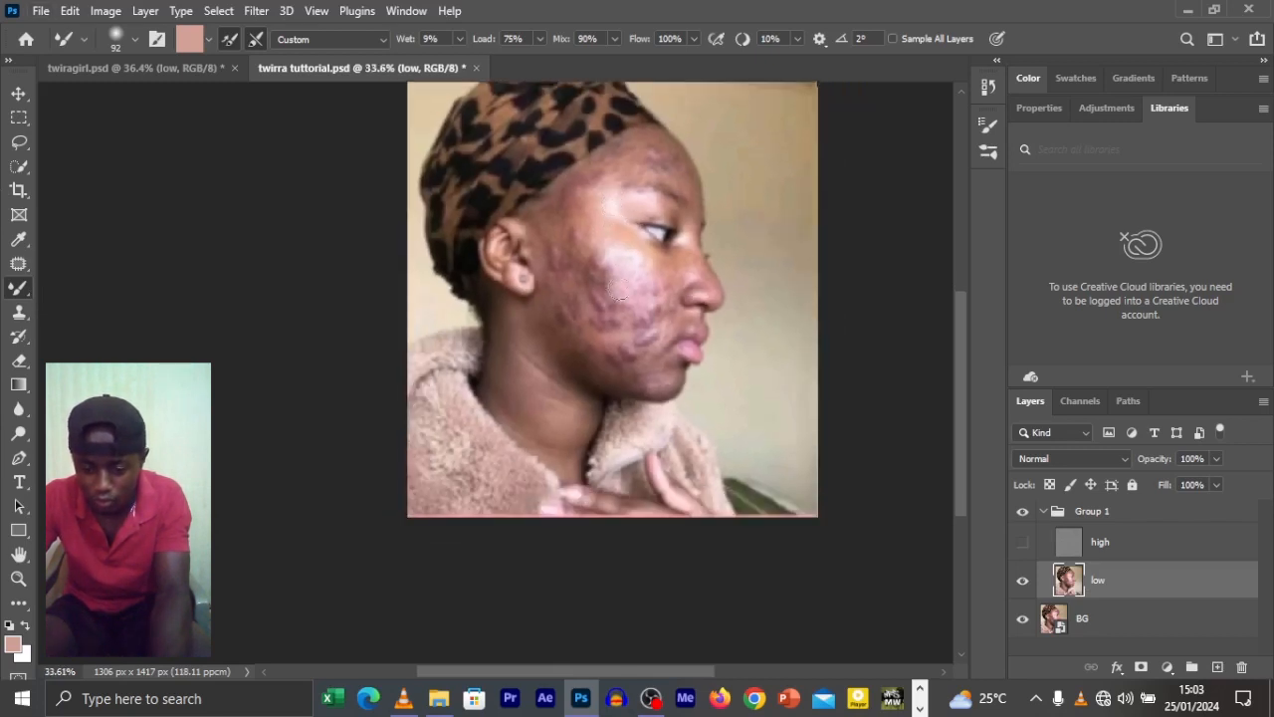
{"action": "scroll", "coordinate": [558, 269], "scroll_direction": "up", "scroll_amount": 3}
{"action": "scroll", "coordinate": [525, 284], "scroll_direction": "down", "scroll_amount": 1}
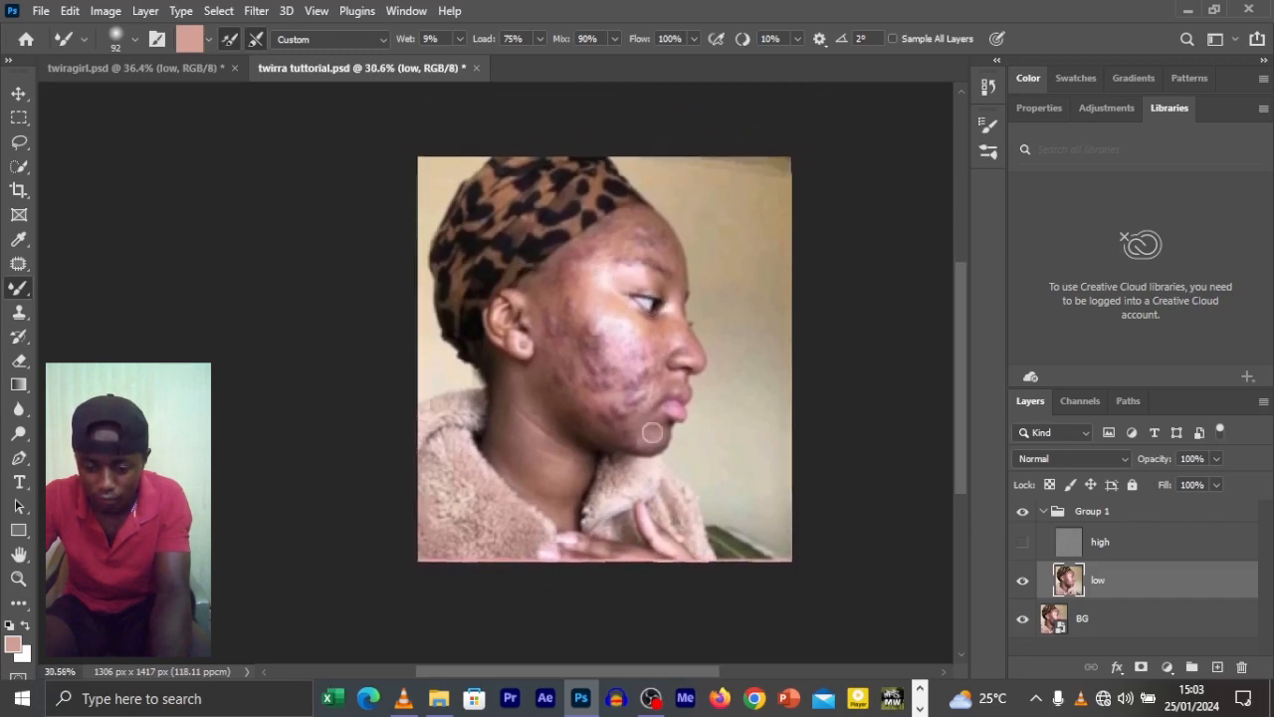
{"action": "scroll", "coordinate": [667, 438], "scroll_direction": "left", "scroll_amount": 2}
{"action": "scroll", "coordinate": [660, 428], "scroll_direction": "right", "scroll_amount": 4}
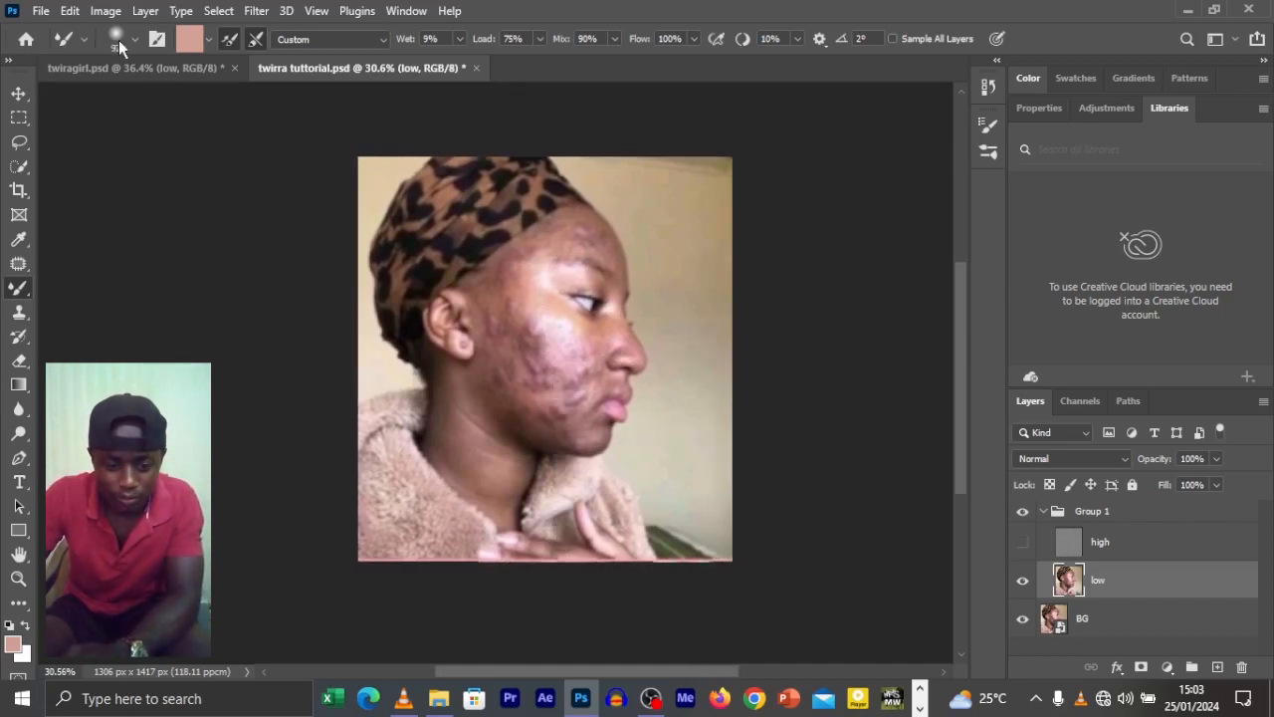
{"action": "left_click", "coordinate": [208, 38]}
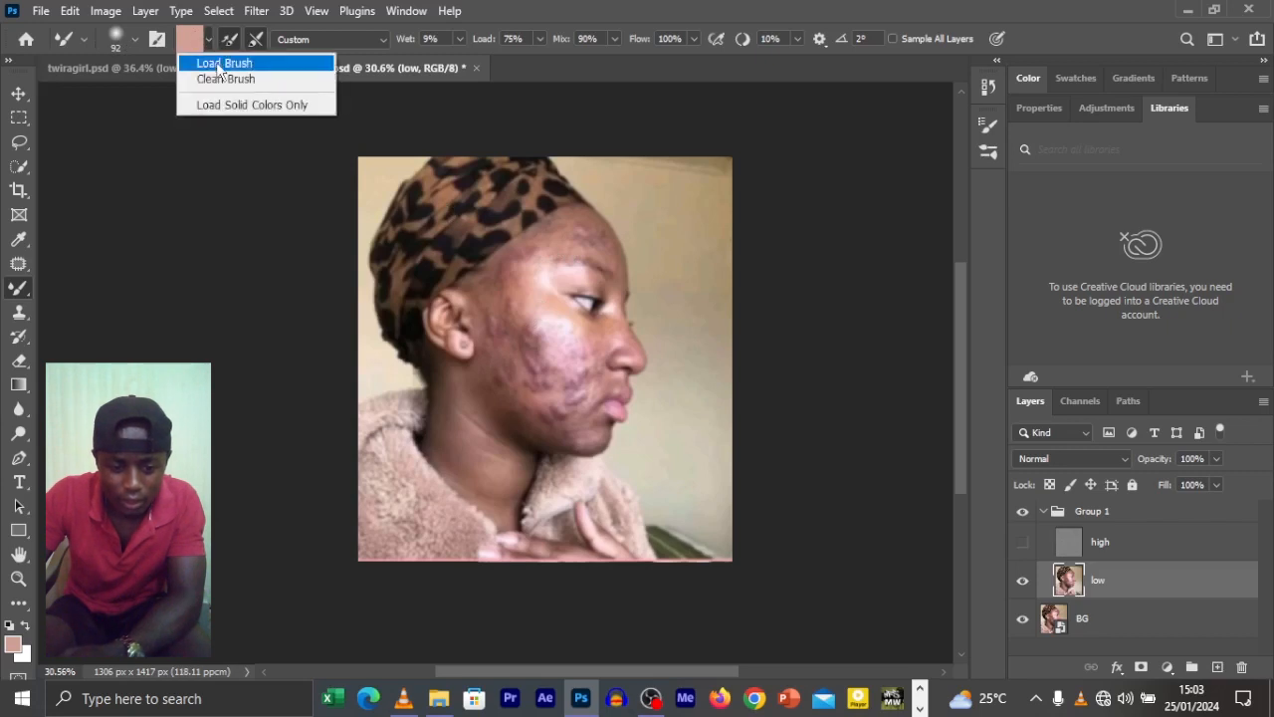
{"action": "left_click", "coordinate": [221, 76]}
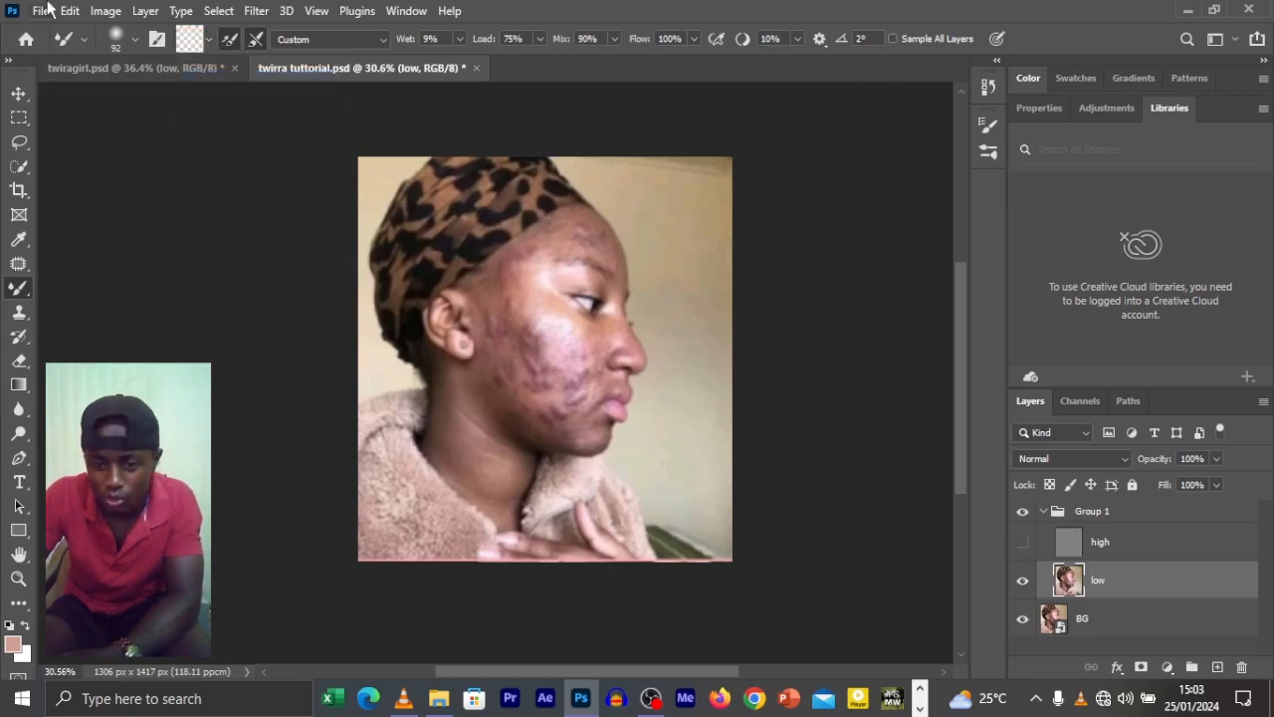
{"action": "left_click", "coordinate": [128, 50]}
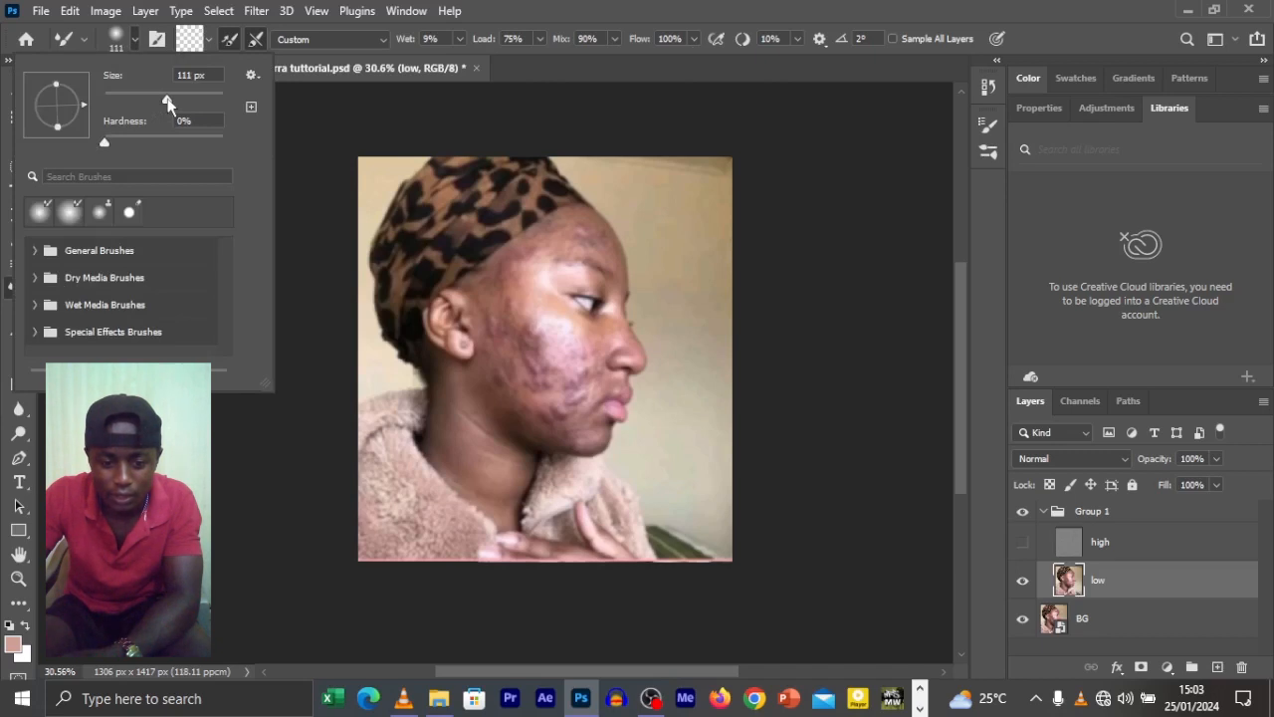
{"action": "left_click", "coordinate": [167, 98]}
{"action": "left_click", "coordinate": [288, 164]}
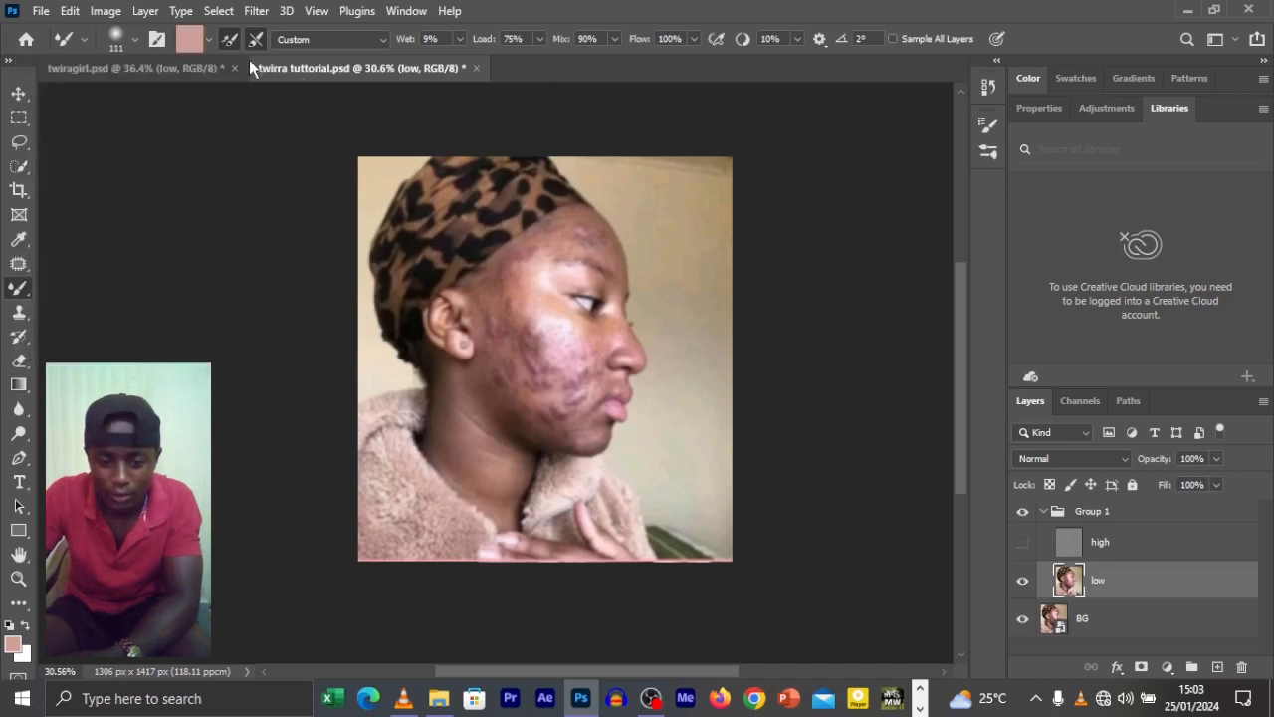
{"action": "left_click", "coordinate": [209, 39]}
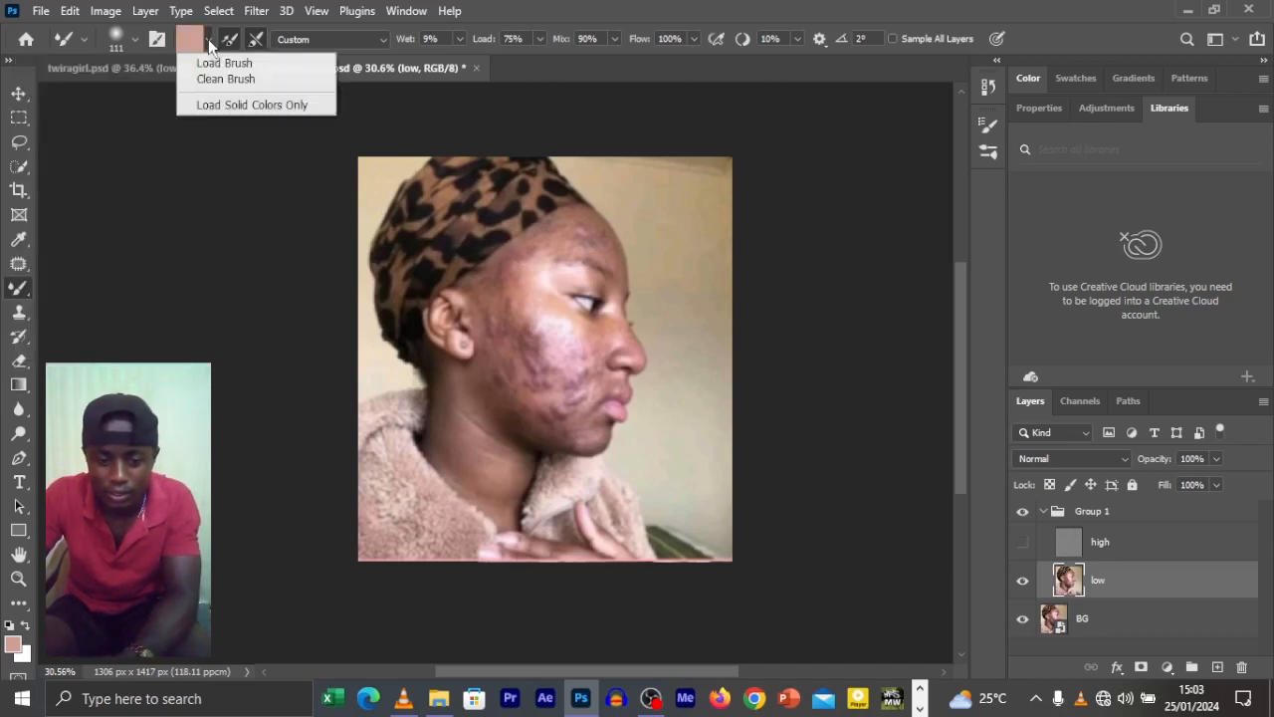
{"action": "left_click", "coordinate": [244, 79]}
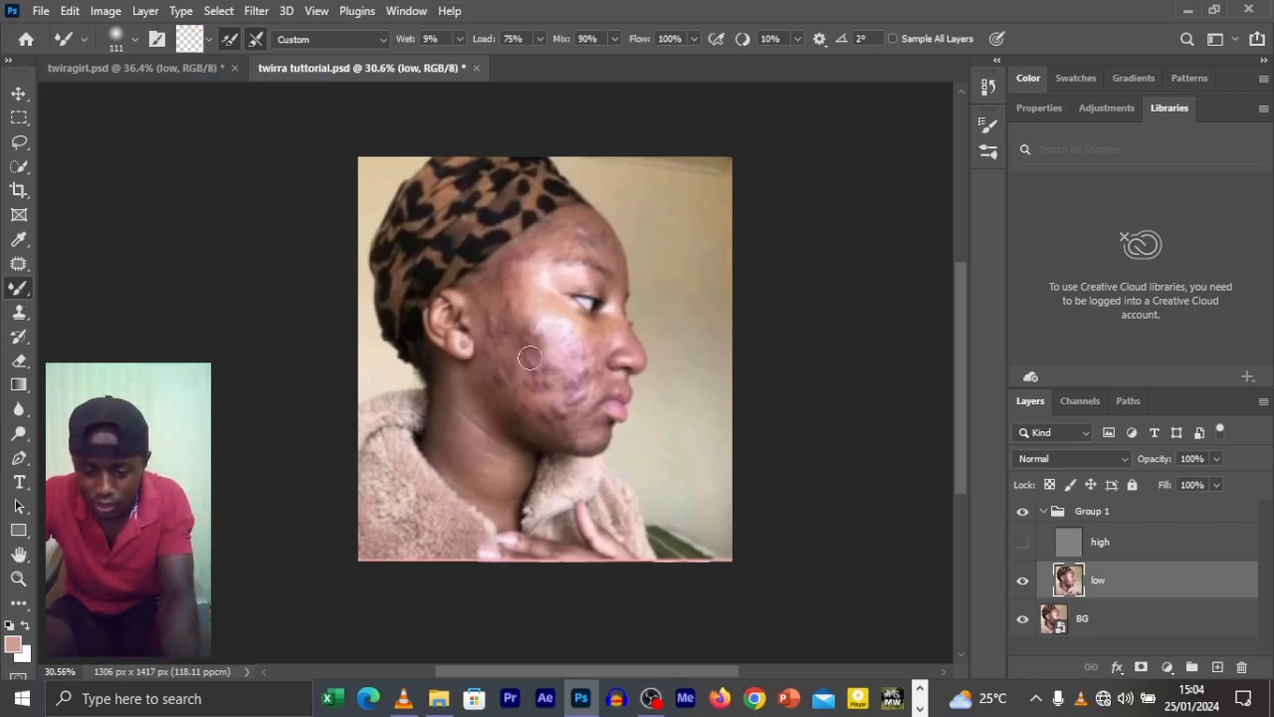
Blend the blotchy skin on the low layer's cheek, jaw, chin and forehead with the mixer brush.
{"action": "scroll", "coordinate": [528, 332], "scroll_direction": "down", "scroll_amount": 1}
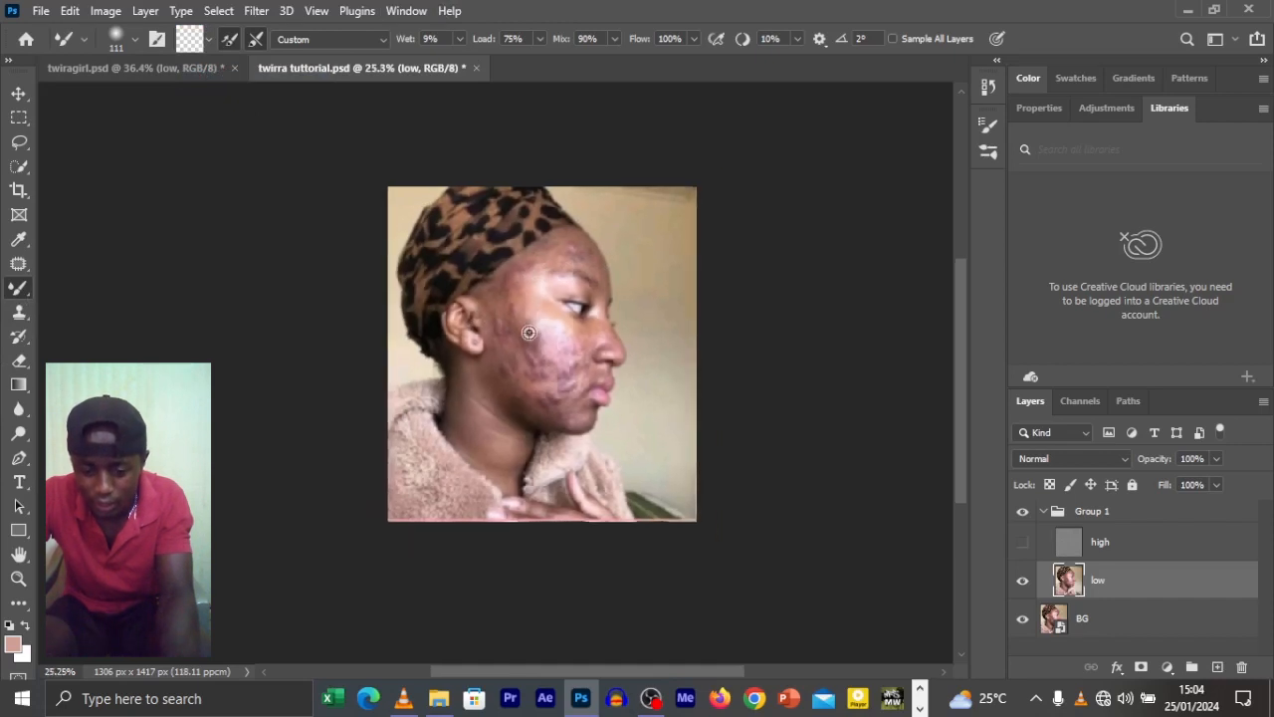
{"action": "scroll", "coordinate": [529, 331], "scroll_direction": "down", "scroll_amount": 2}
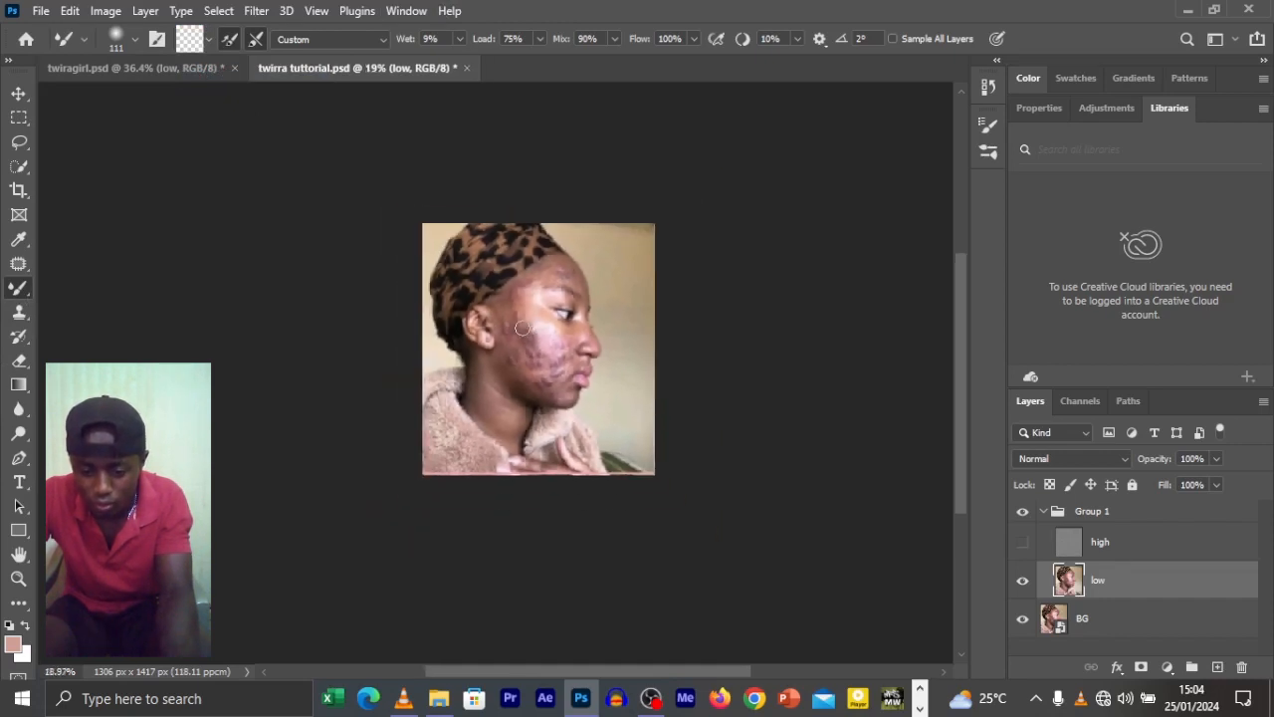
{"action": "scroll", "coordinate": [528, 332], "scroll_direction": "up", "scroll_amount": 1}
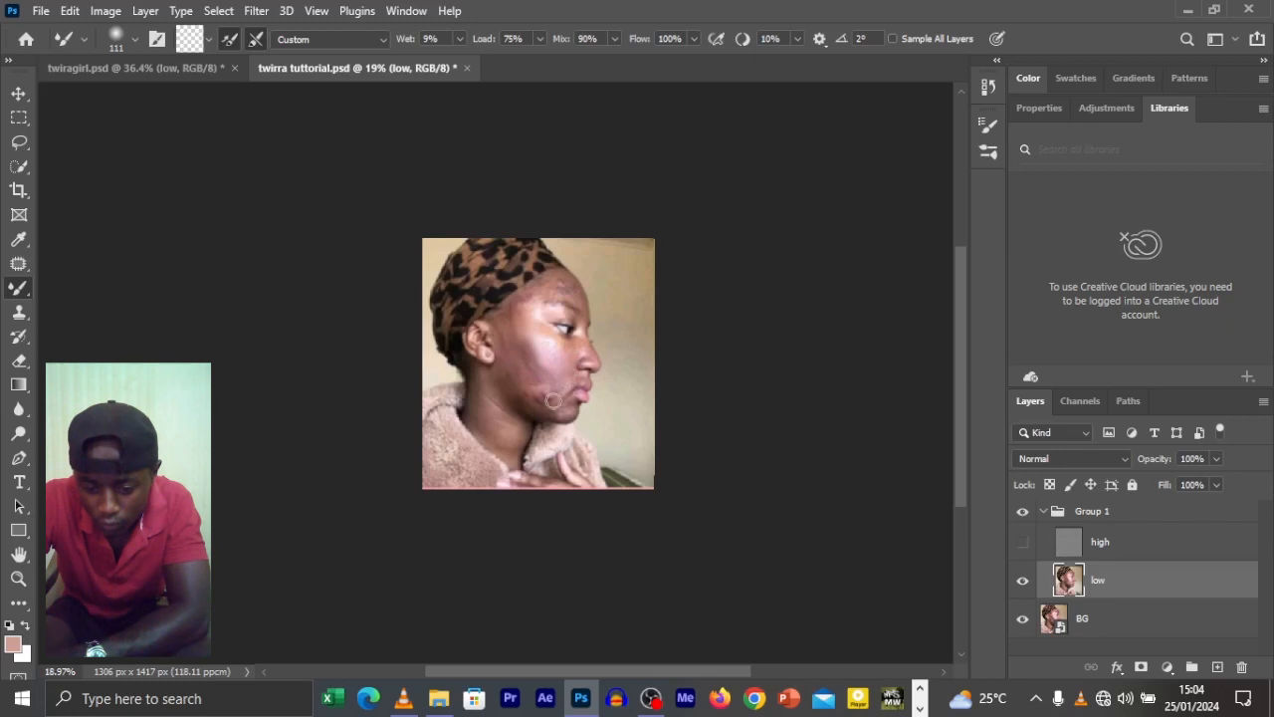
{"action": "mouse_move", "coordinate": [553, 401]}
{"action": "left_mouse_down"}
{"action": "mouse_move", "coordinate": [532, 387]}
{"action": "mouse_move", "coordinate": [570, 417]}
{"action": "left_mouse_up"}
{"action": "mouse_move", "coordinate": [569, 411]}
{"action": "left_mouse_down"}
{"action": "mouse_move", "coordinate": [523, 402]}
{"action": "mouse_move", "coordinate": [510, 377]}
{"action": "mouse_move", "coordinate": [548, 404]}
{"action": "mouse_move", "coordinate": [508, 341]}
{"action": "left_mouse_up"}
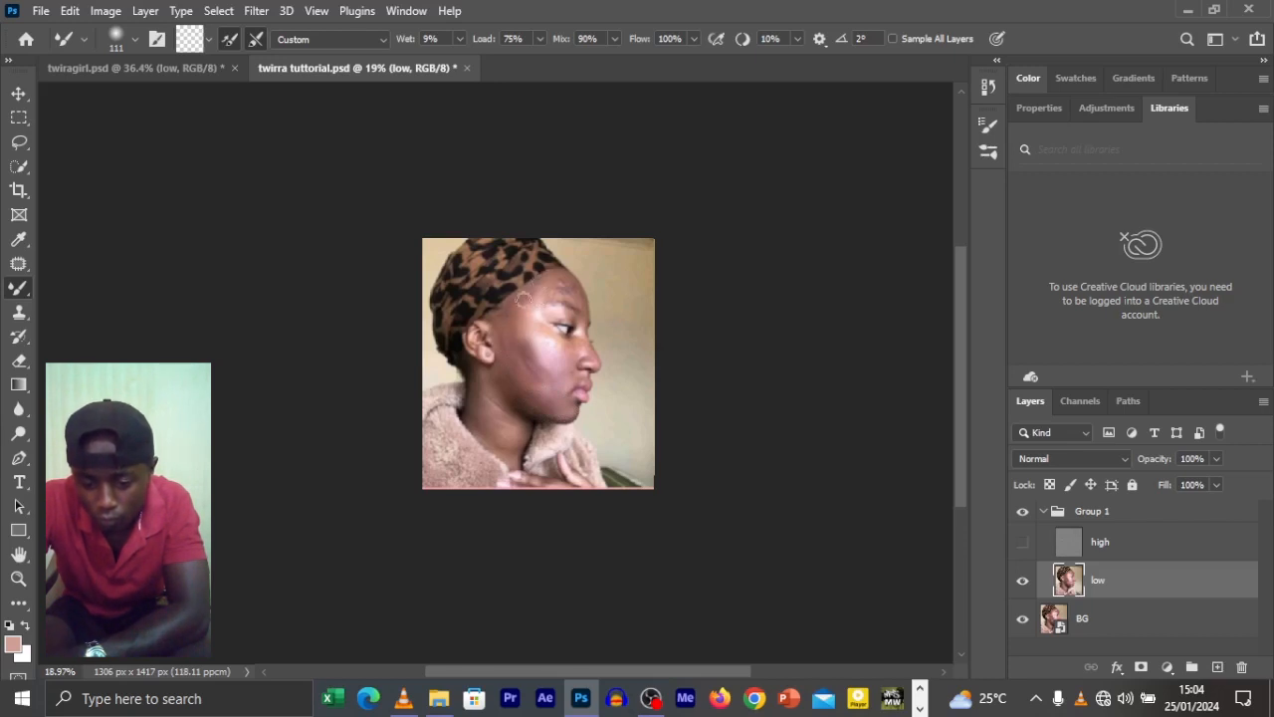
{"action": "mouse_move", "coordinate": [542, 283]}
{"action": "left_mouse_down"}
{"action": "mouse_move", "coordinate": [496, 311]}
{"action": "mouse_move", "coordinate": [555, 289]}
{"action": "left_mouse_up"}
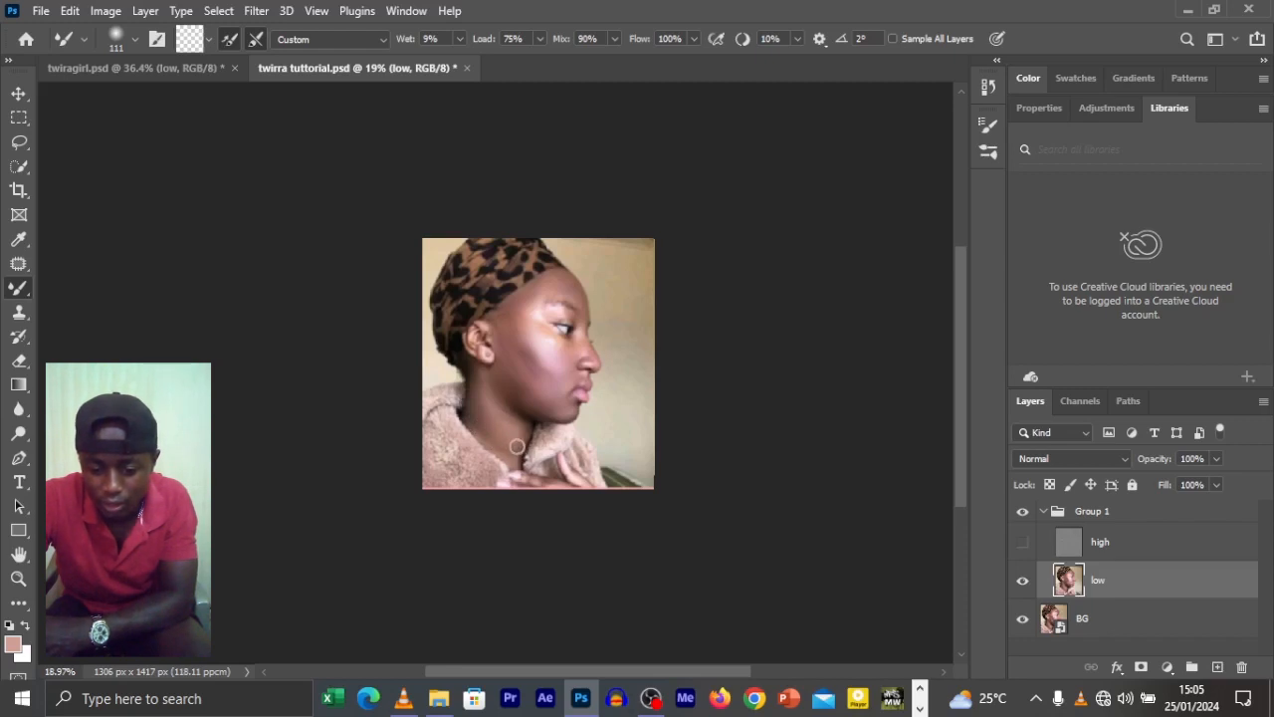
Show the high layer again and check the smoothed face up close with its texture restored.
{"action": "left_click", "coordinate": [526, 315], "text": "alt"}
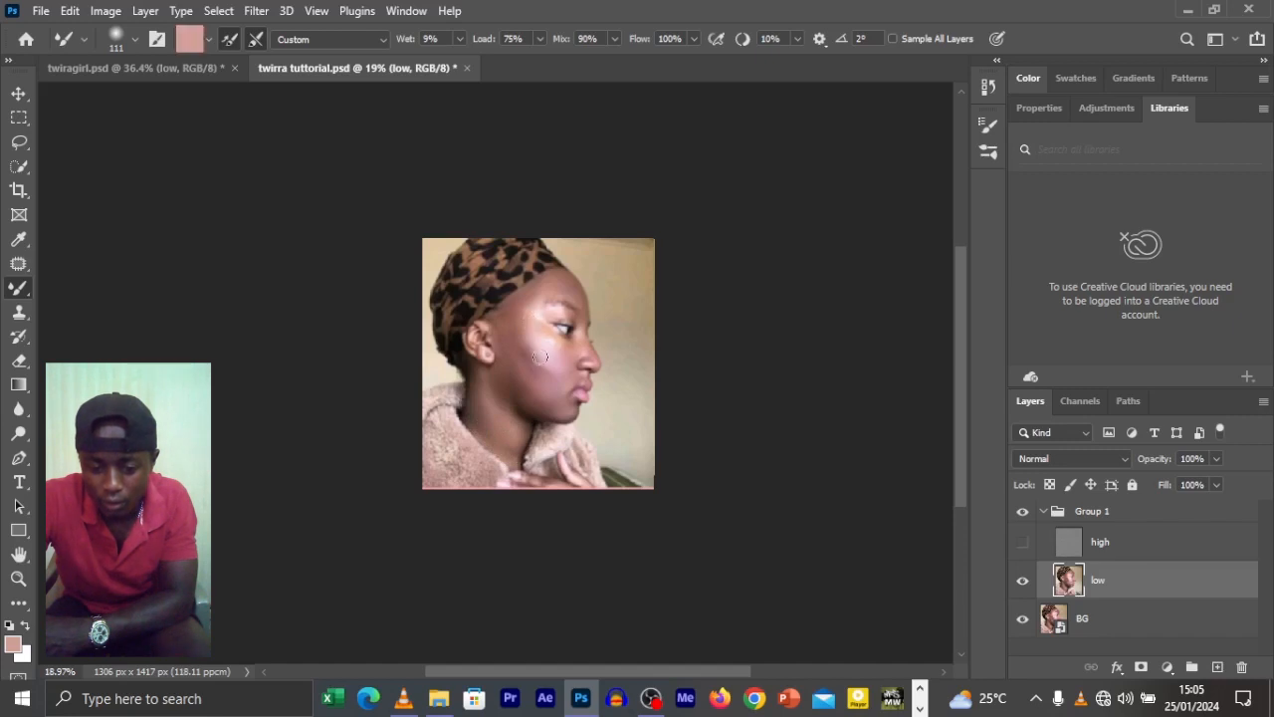
{"action": "scroll", "coordinate": [534, 362], "scroll_direction": "up", "scroll_amount": 3}
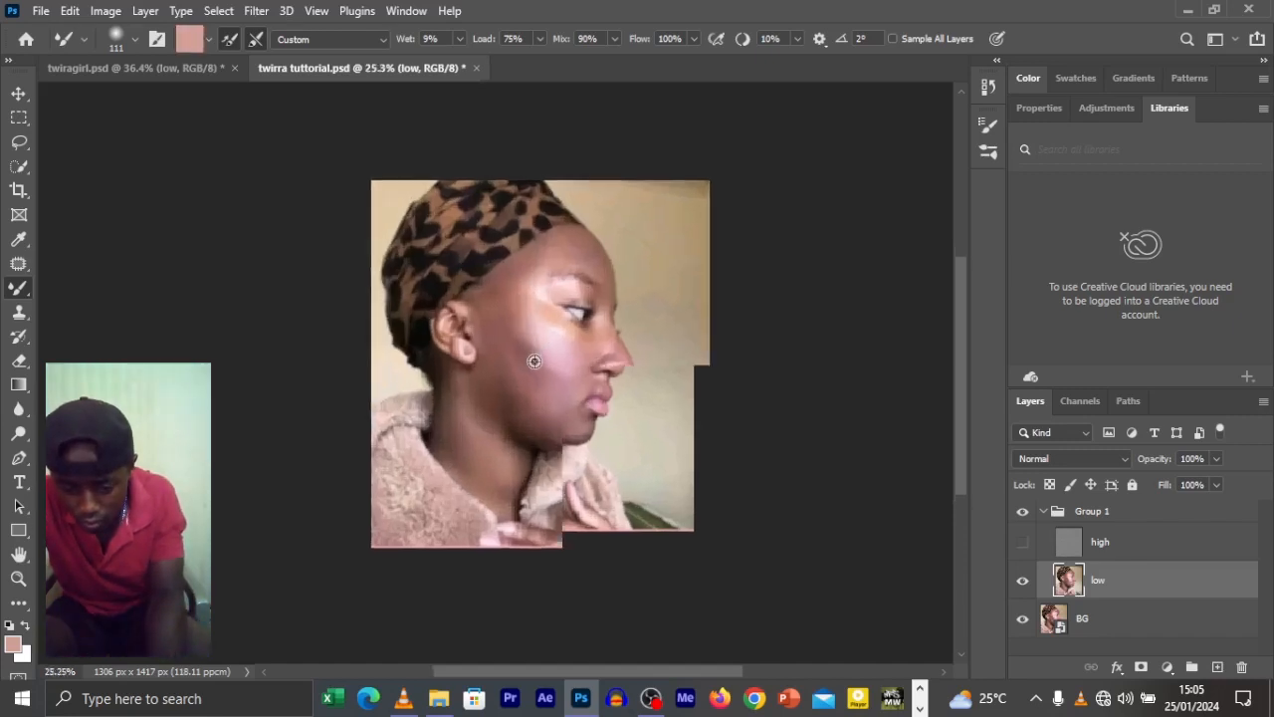
{"action": "left_click", "coordinate": [1022, 542]}
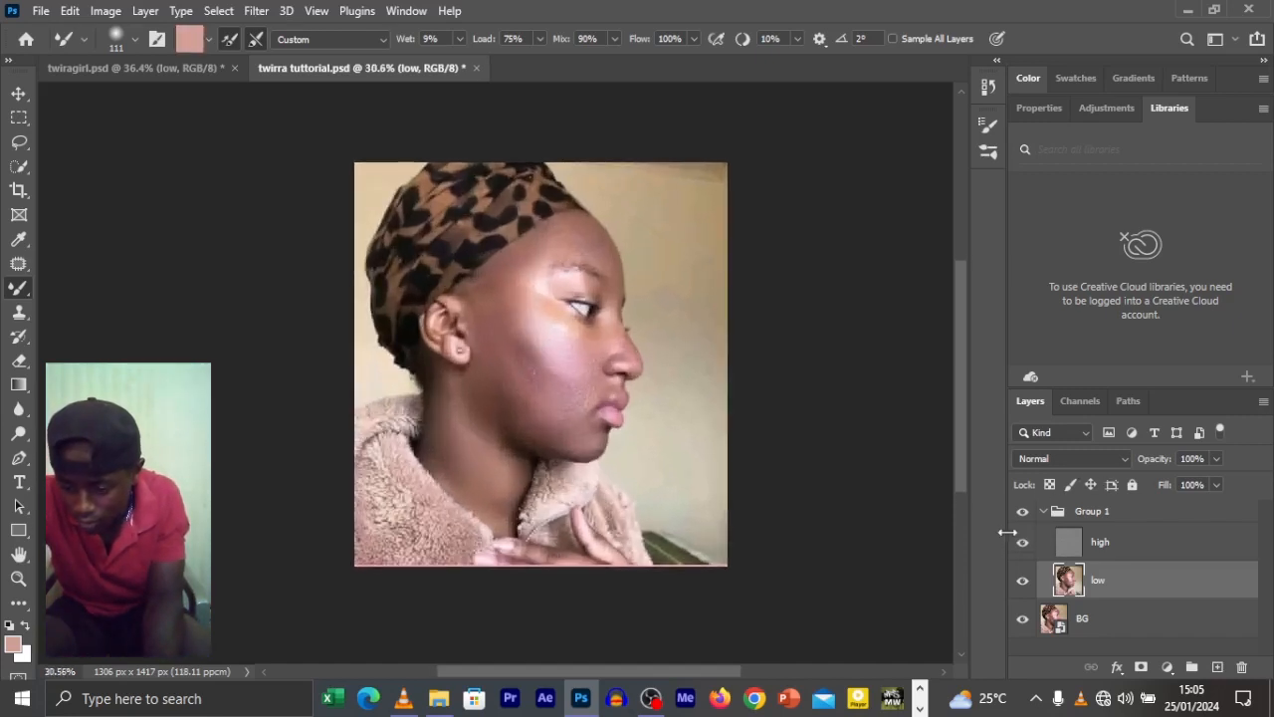
{"action": "scroll", "coordinate": [540, 366], "scroll_direction": "up", "scroll_amount": 2}
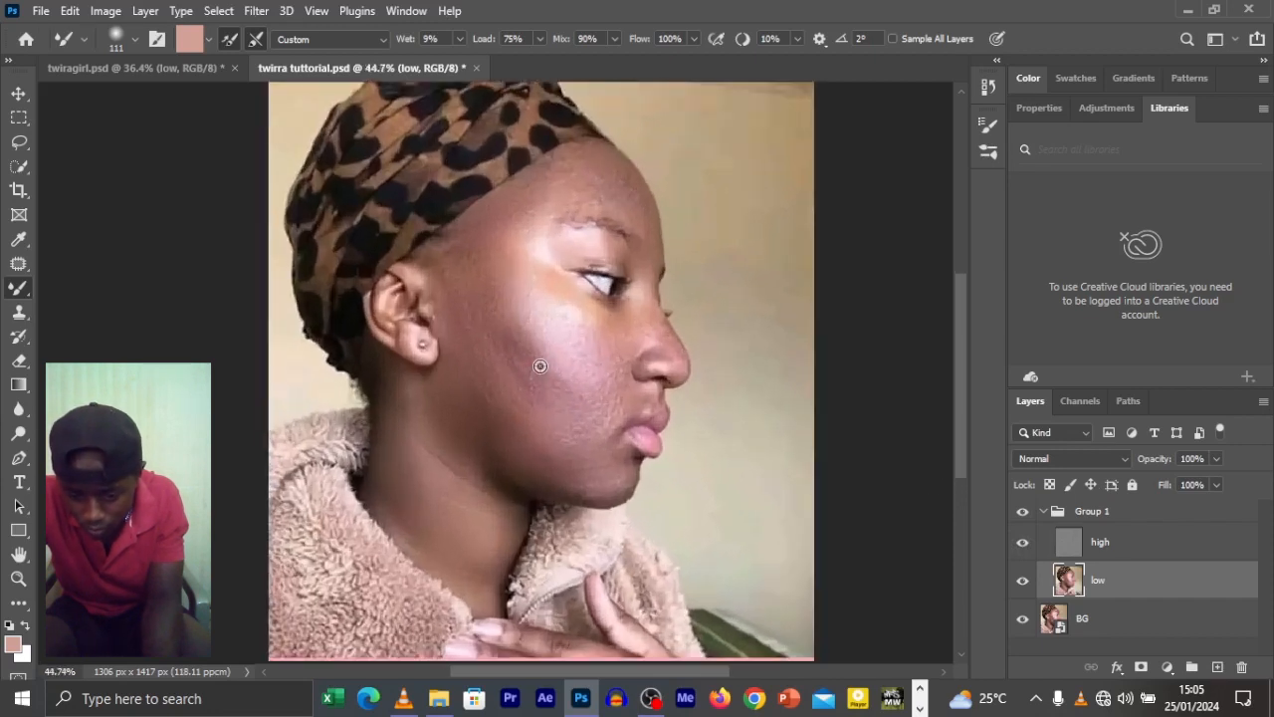
{"action": "scroll", "coordinate": [539, 364], "scroll_direction": "up", "scroll_amount": 1}
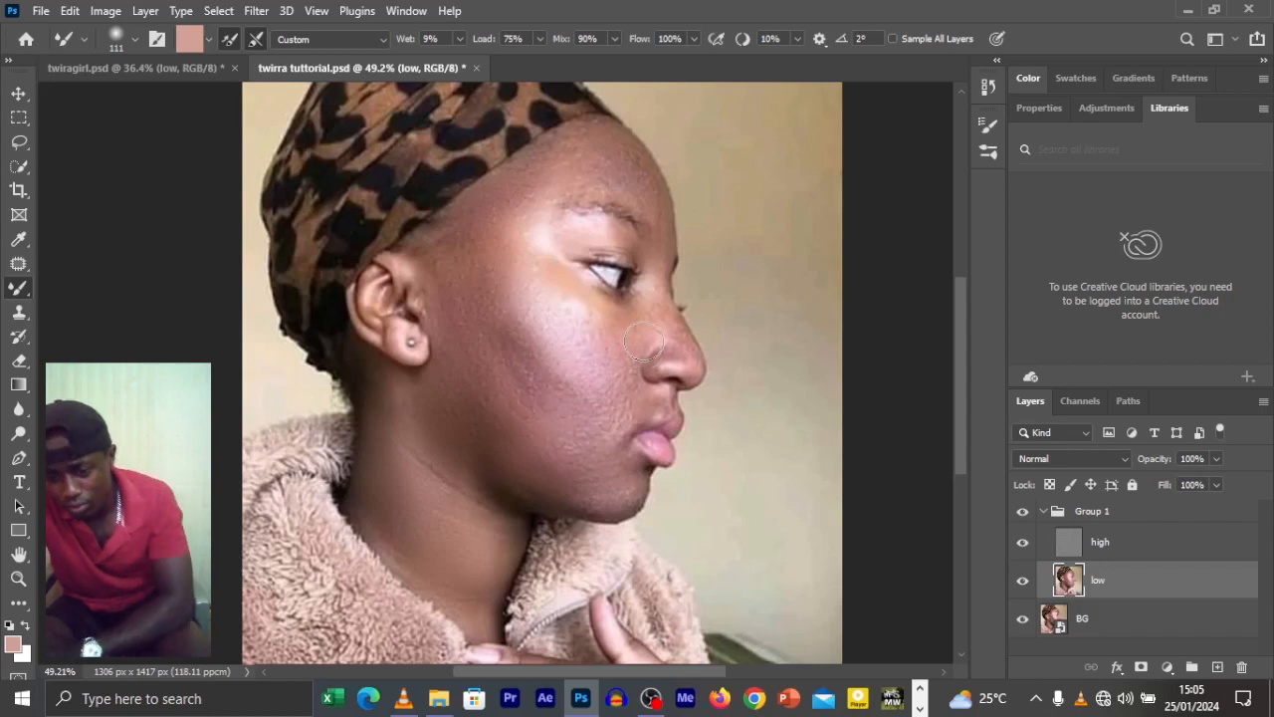
Select the upper forehead skin along the headscarf edge with the Lasso tool on the low layer.
{"action": "scroll", "coordinate": [645, 342], "scroll_direction": "up", "scroll_amount": 2}
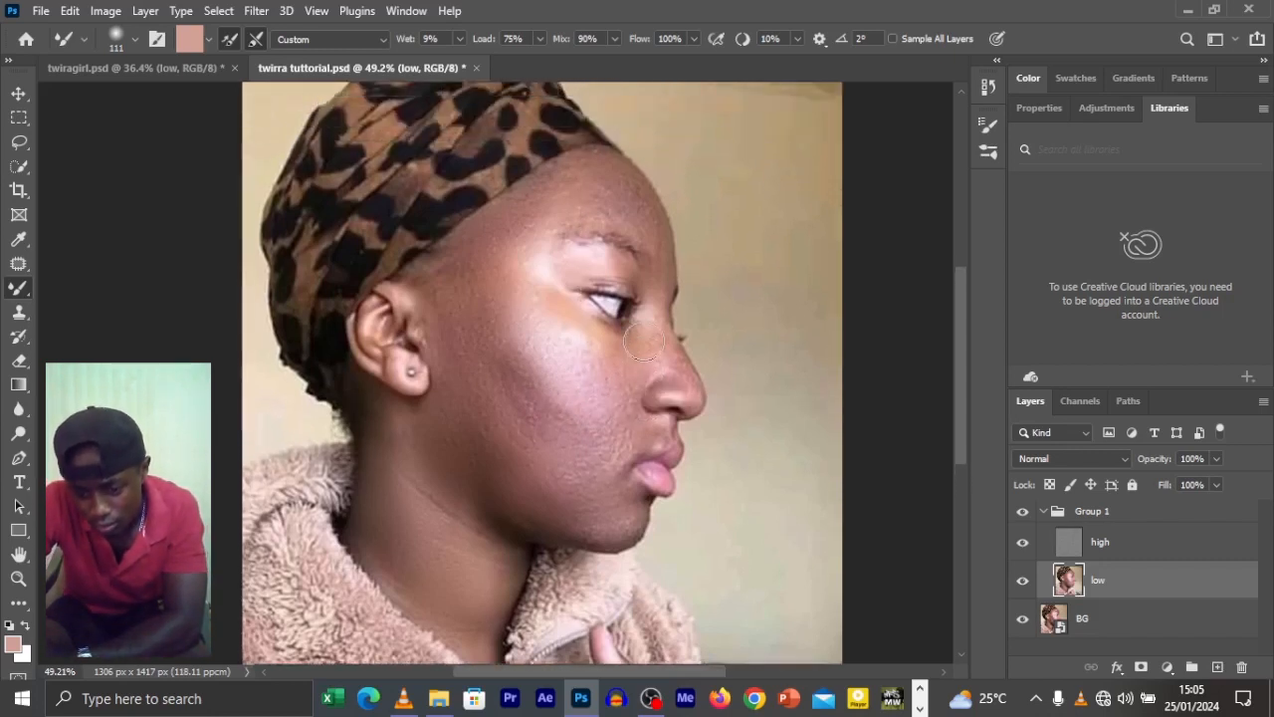
{"action": "scroll", "coordinate": [644, 342], "scroll_direction": "down", "scroll_amount": 1}
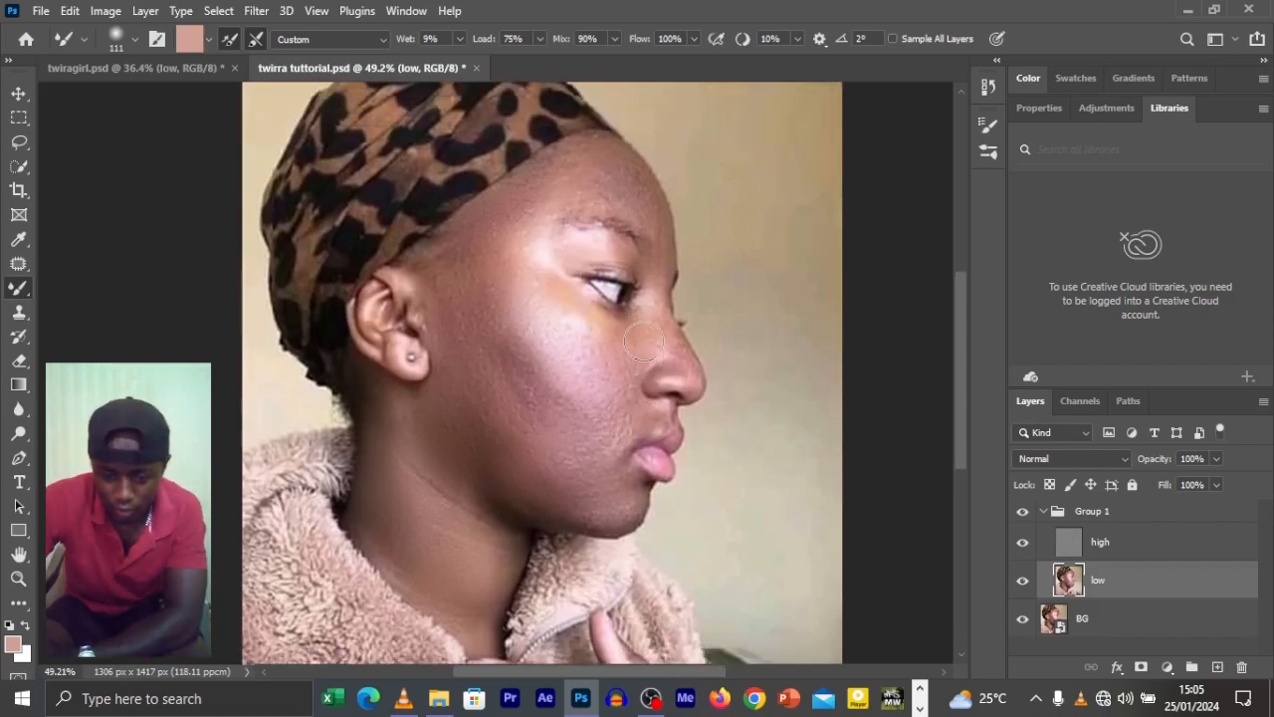
{"action": "scroll", "coordinate": [645, 342], "scroll_direction": "down", "scroll_amount": 3, "text": "alt"}
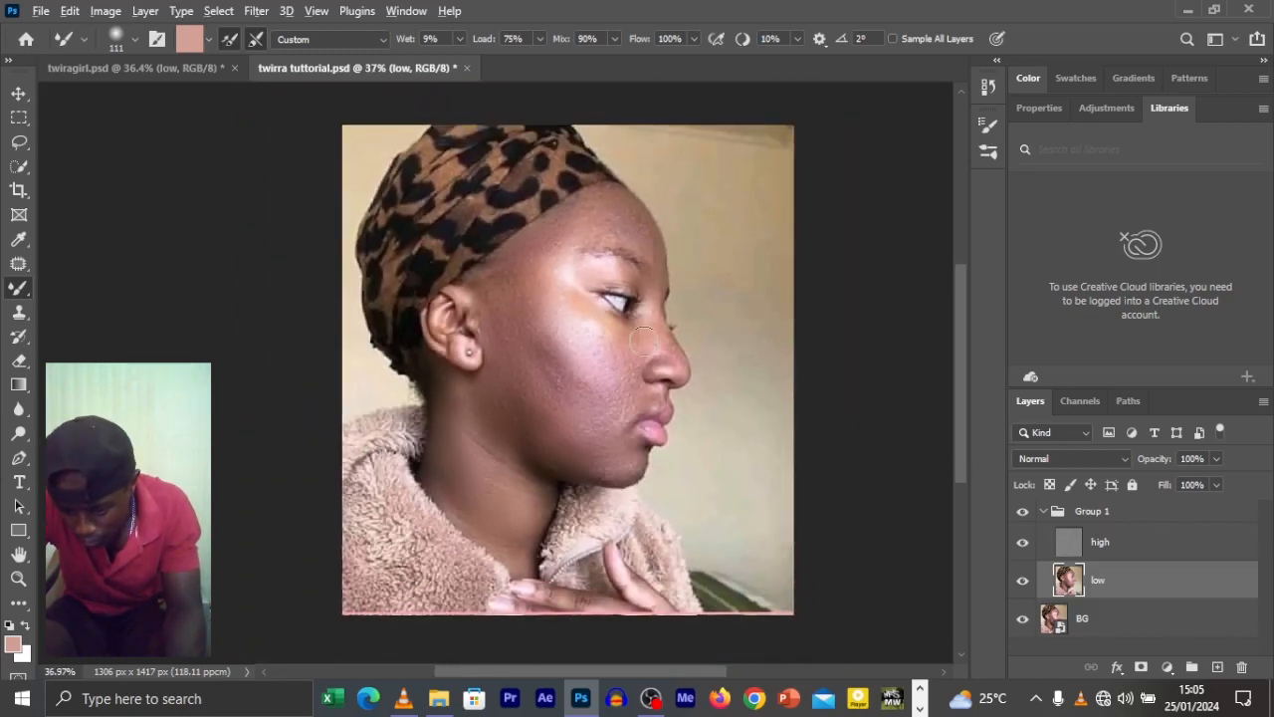
{"action": "scroll", "coordinate": [644, 339], "scroll_direction": "down", "scroll_amount": 1}
{"action": "key", "text": "l"}
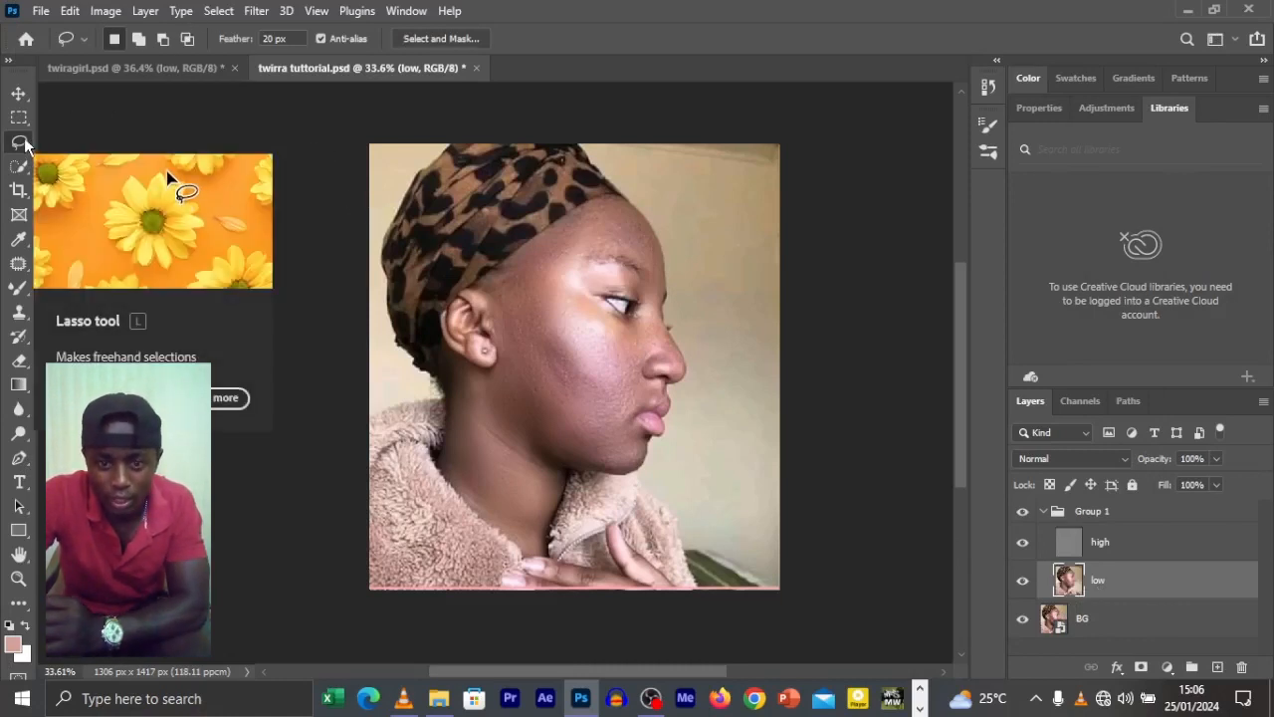
{"action": "scroll", "coordinate": [540, 359], "scroll_direction": "up", "scroll_amount": 3}
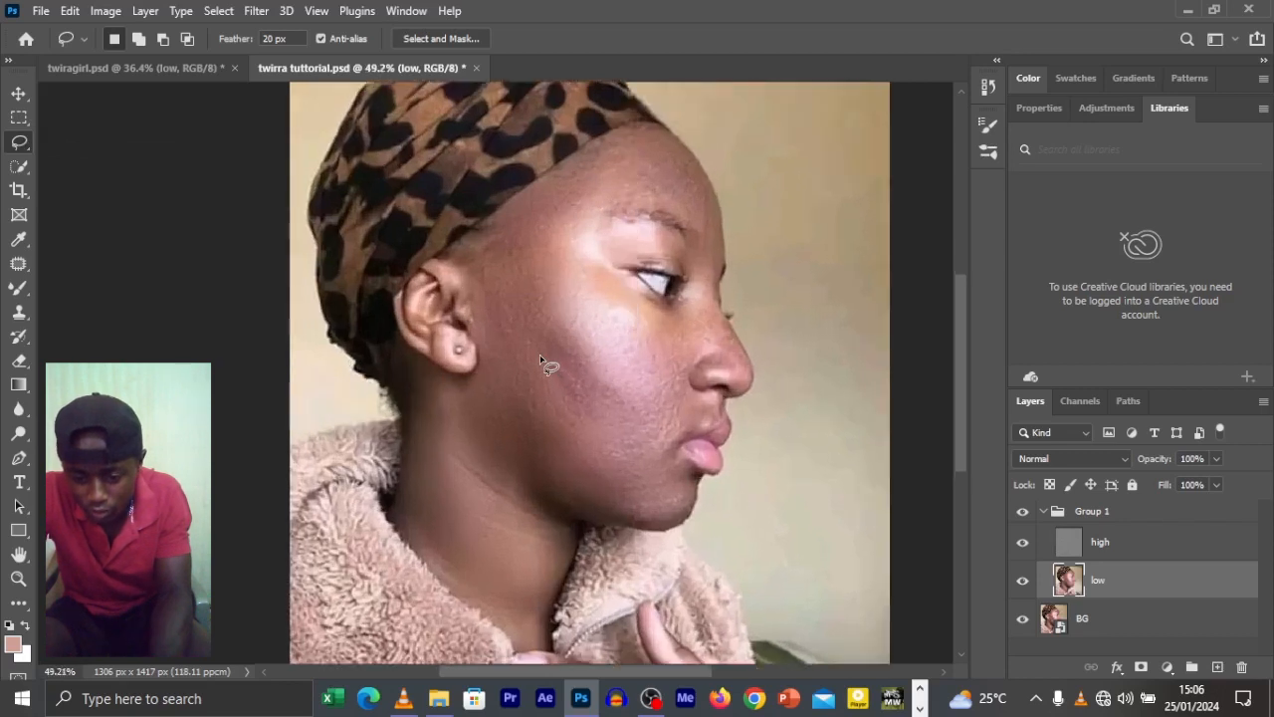
{"action": "scroll", "coordinate": [539, 355], "scroll_direction": "up", "scroll_amount": 2}
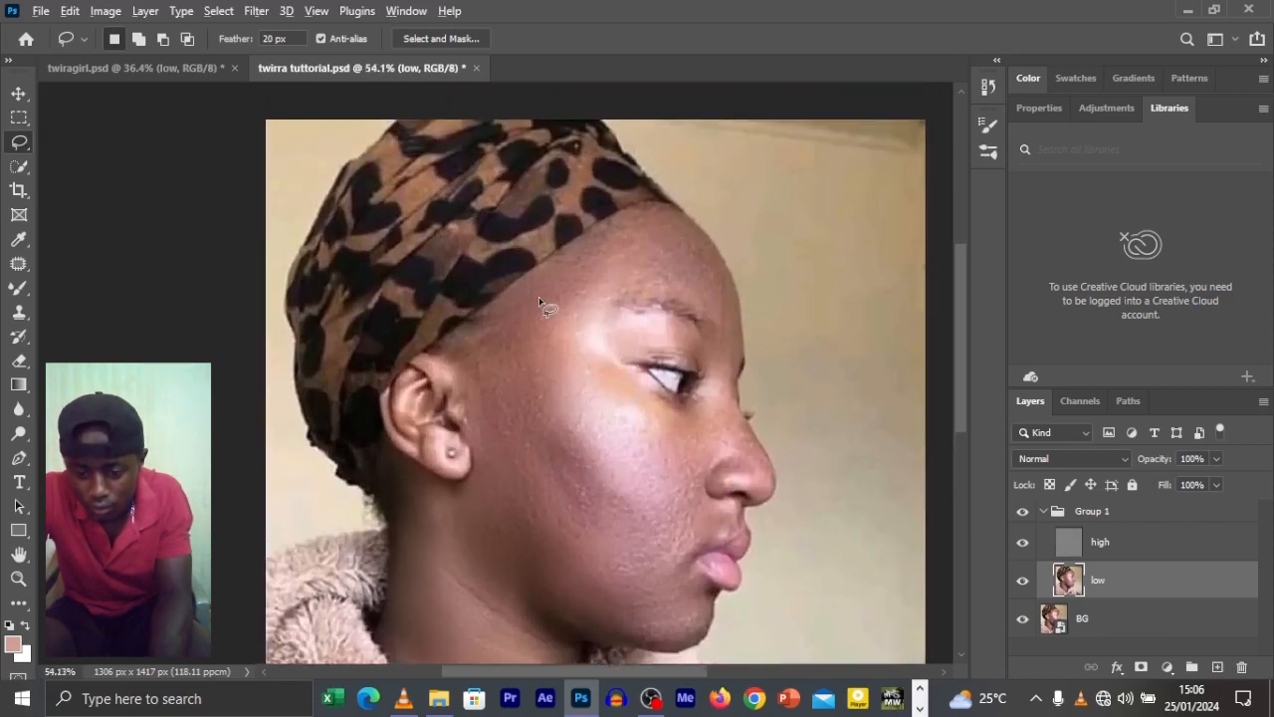
{"action": "scroll", "coordinate": [538, 298], "scroll_direction": "up", "scroll_amount": 1}
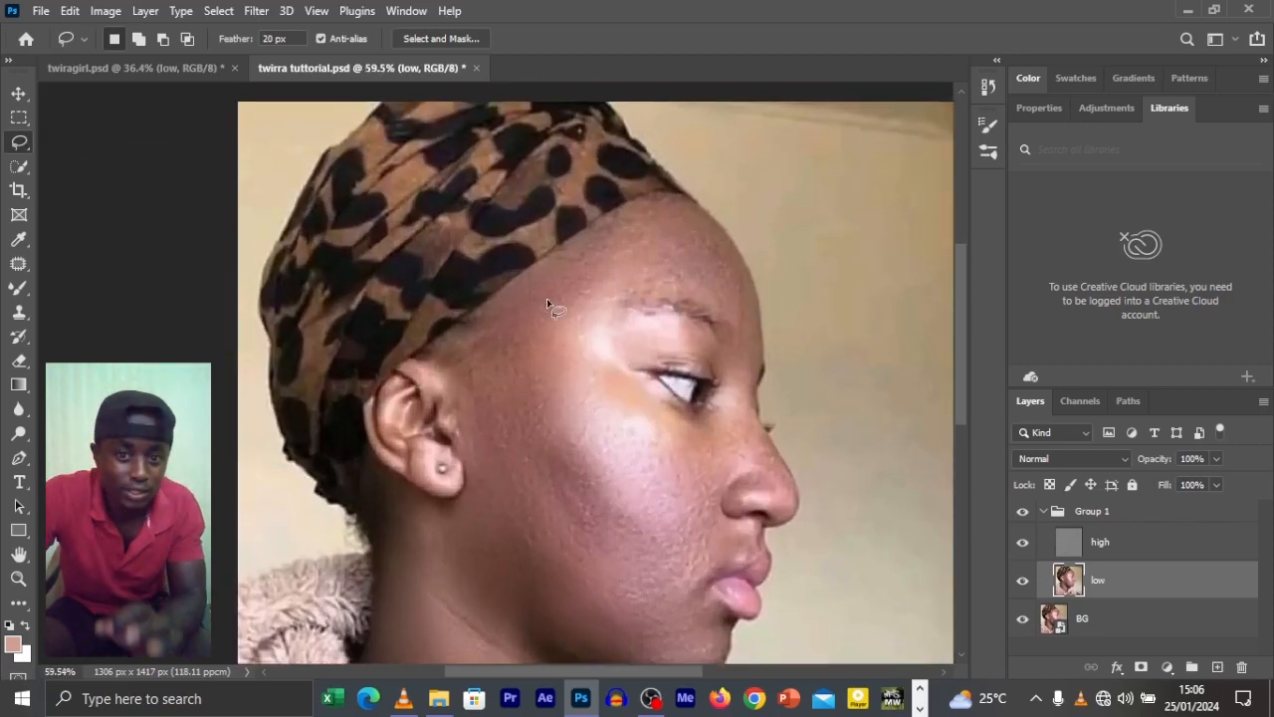
{"action": "scroll", "coordinate": [546, 299], "scroll_direction": "down", "scroll_amount": 2}
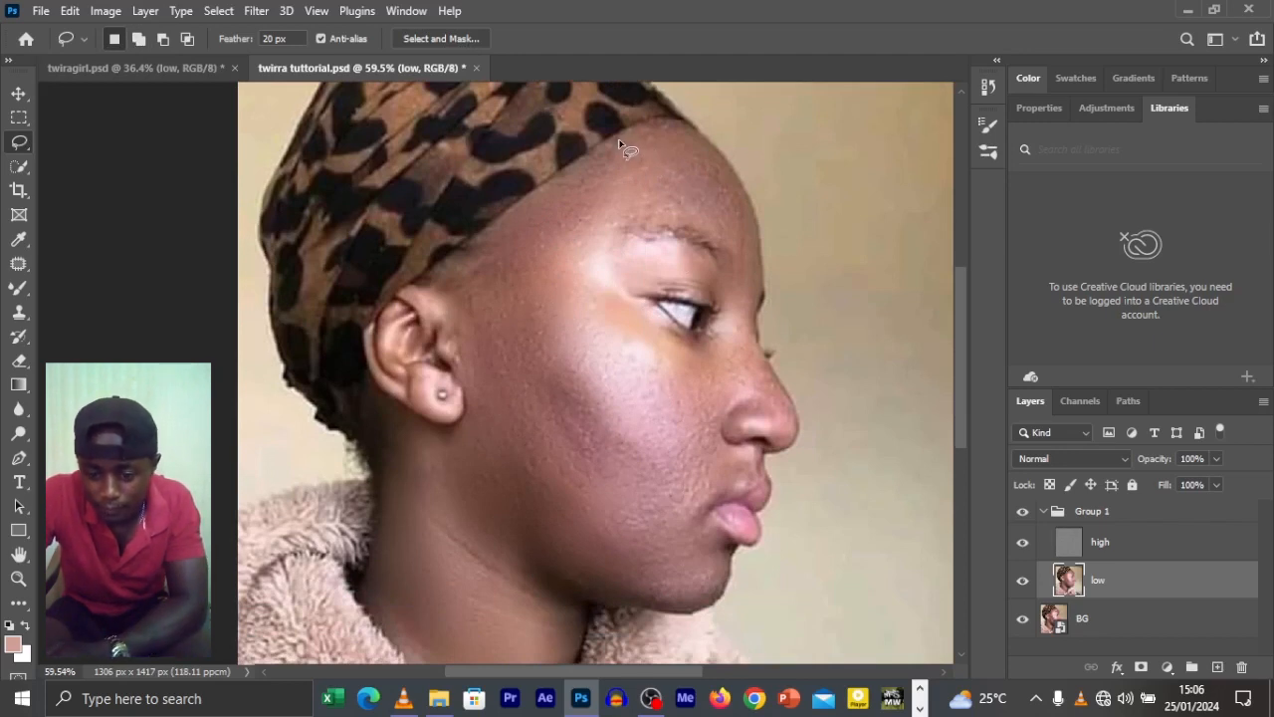
{"action": "mouse_move", "coordinate": [538, 188]}
{"action": "left_mouse_down"}
{"action": "mouse_move", "coordinate": [528, 249]}
{"action": "mouse_move", "coordinate": [565, 269]}
{"action": "mouse_move", "coordinate": [584, 262]}
{"action": "mouse_move", "coordinate": [613, 216]}
{"action": "mouse_move", "coordinate": [675, 181]}
{"action": "mouse_move", "coordinate": [666, 146]}
{"action": "mouse_move", "coordinate": [618, 149]}
{"action": "left_mouse_up"}
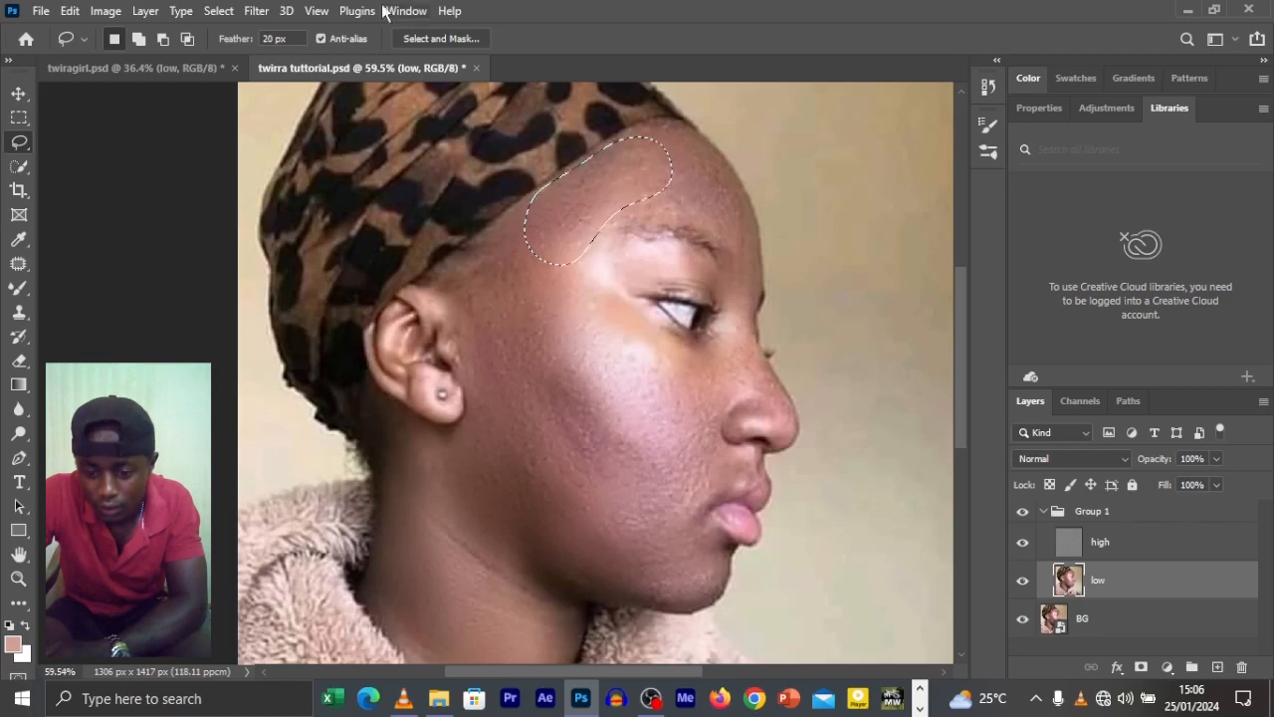
Apply a Gaussian Blur with a 12 px radius to the selected forehead area.
{"action": "left_click", "coordinate": [260, 12]}
{"action": "mouse_move", "coordinate": [299, 249]}
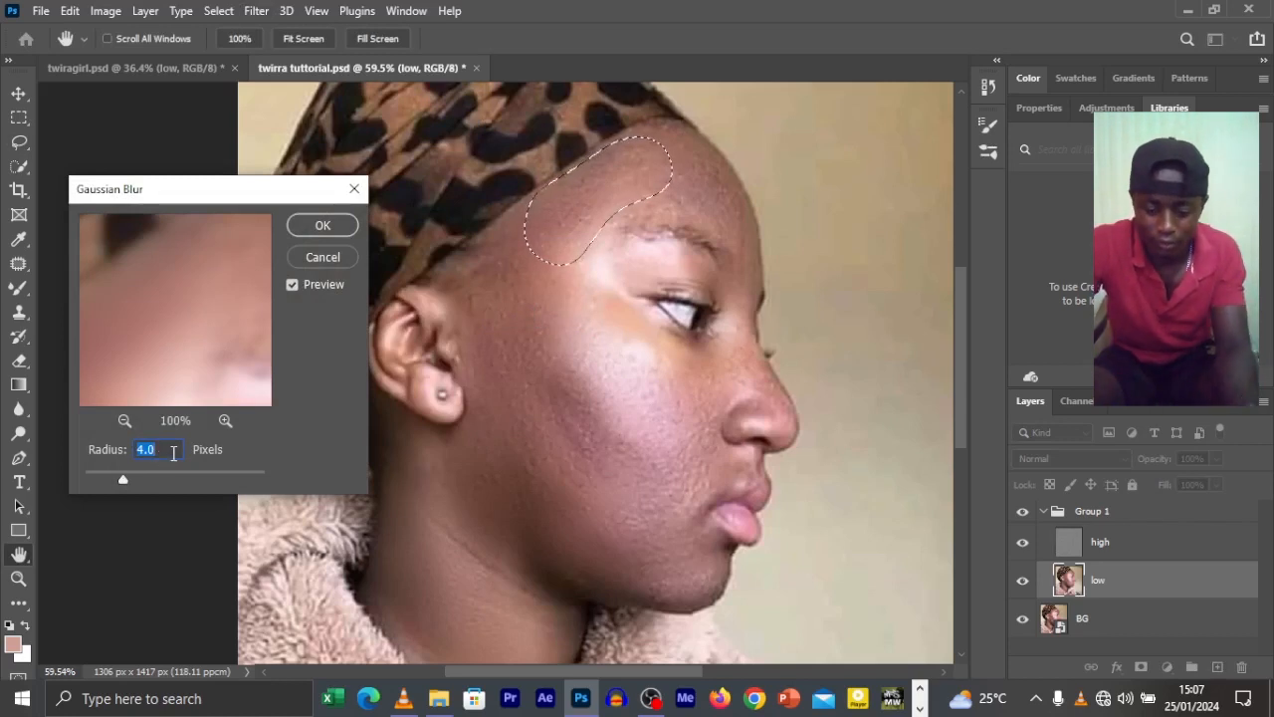
{"action": "key", "text": "BackSpace"}
{"action": "type", "text": "12"}
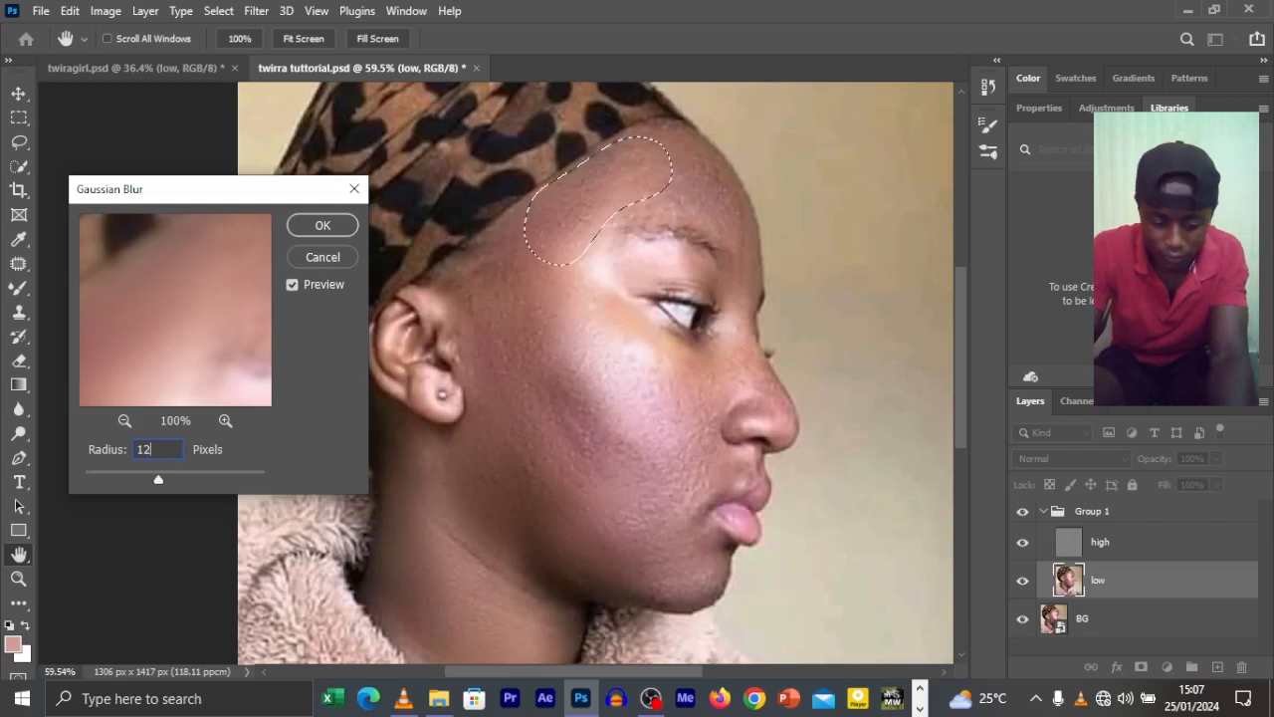
{"action": "left_click", "coordinate": [322, 226]}
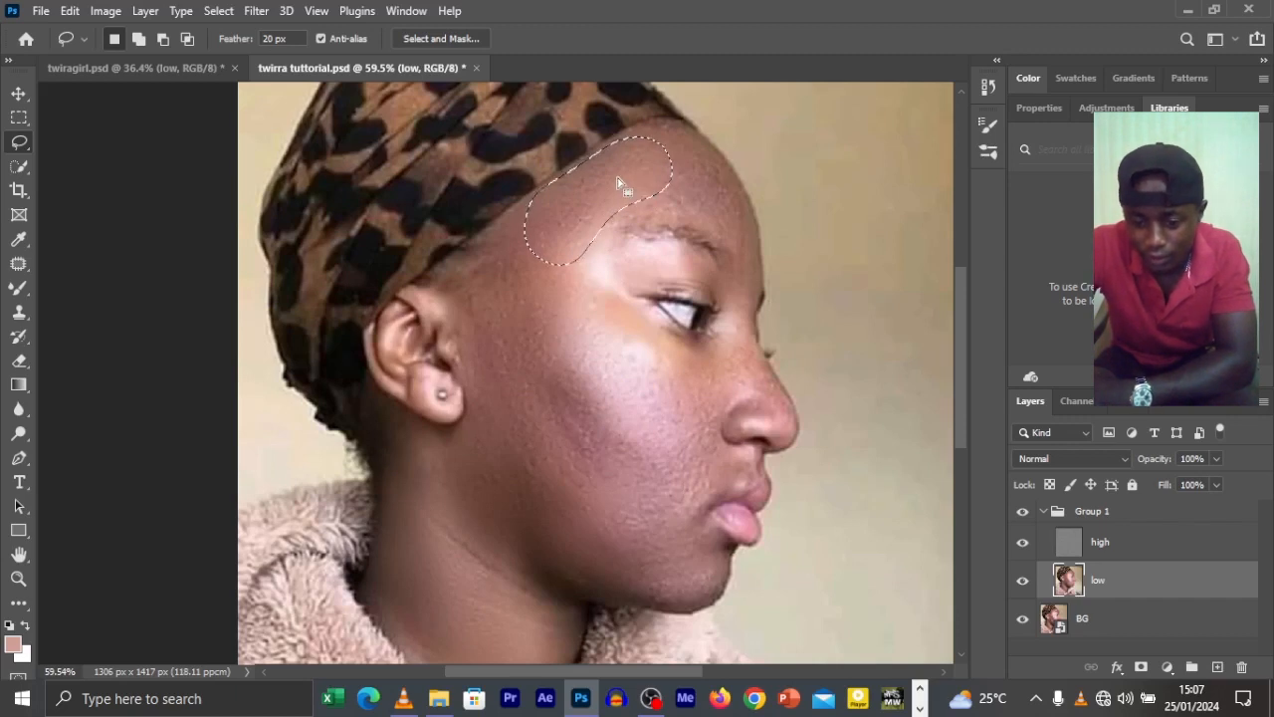
Lasso the front of the forehead above the eyebrow and apply a 12 px Gaussian Blur to it.
{"action": "left_click", "coordinate": [662, 135]}
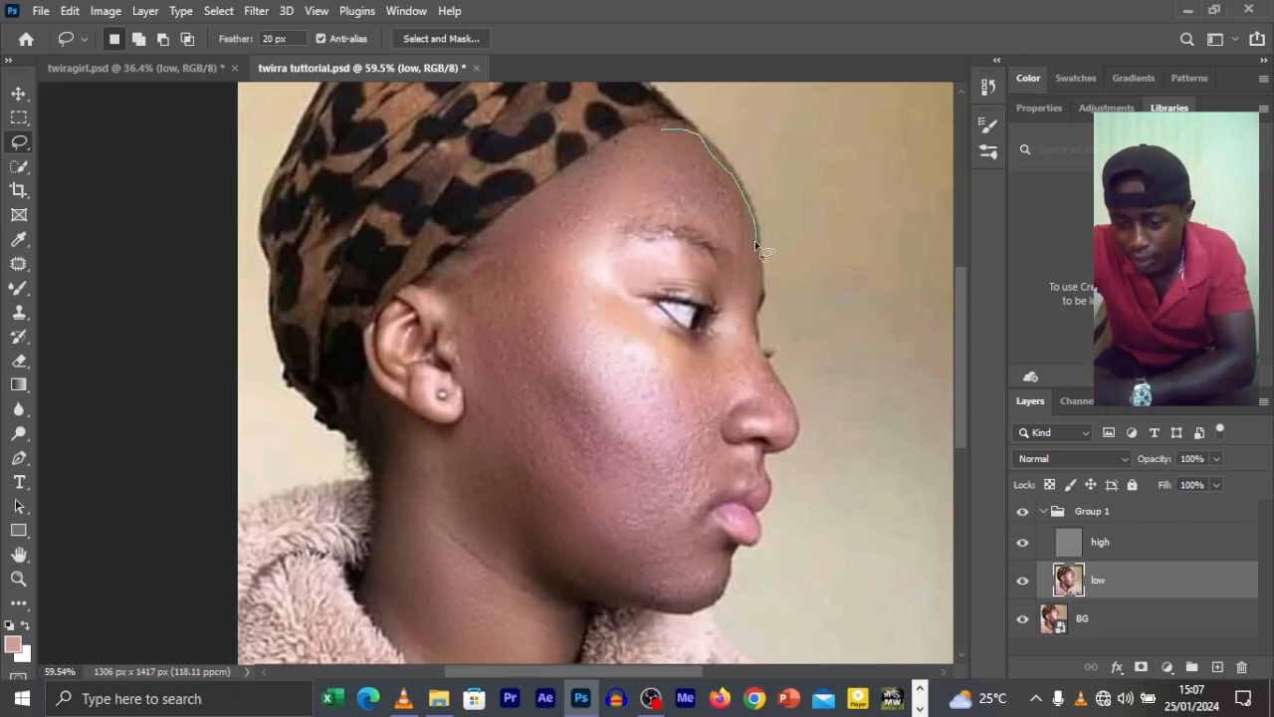
{"action": "left_click_drag", "start_coordinate": [698, 234], "coordinate": [670, 206]}
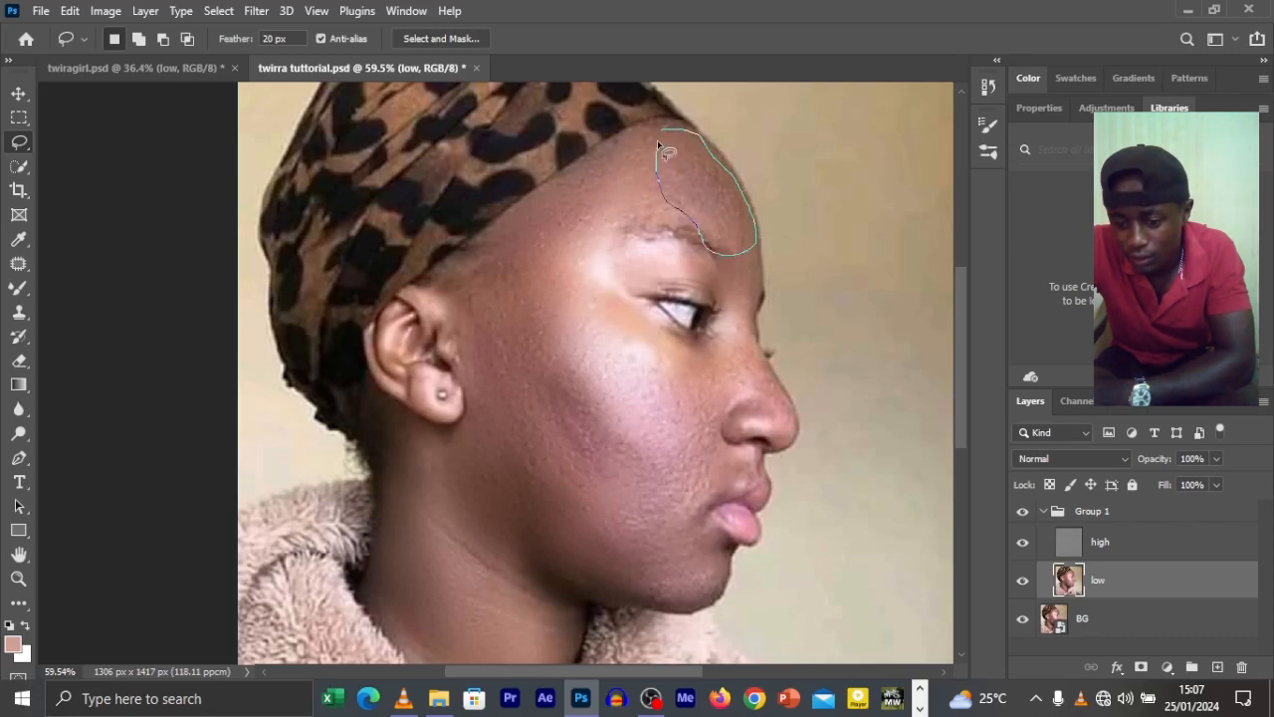
{"action": "left_click_drag", "start_coordinate": [657, 141], "coordinate": [659, 132]}
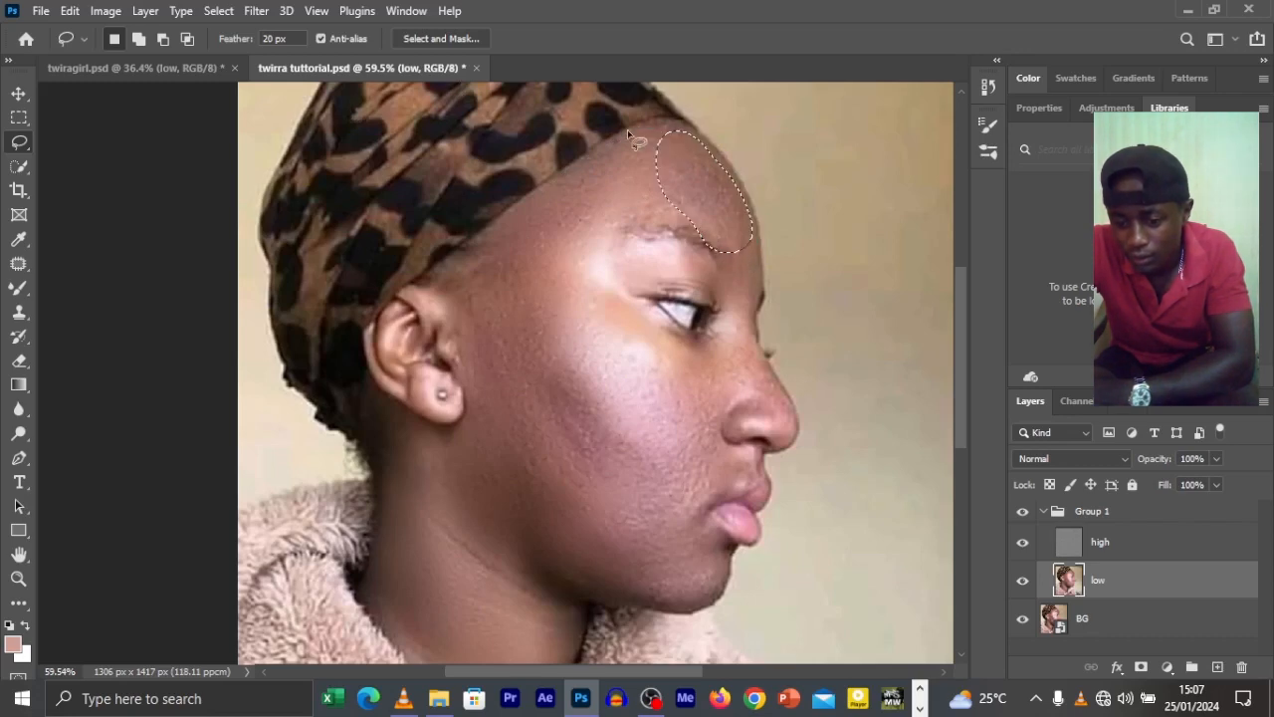
{"action": "left_click", "coordinate": [256, 11]}
{"action": "mouse_move", "coordinate": [349, 254]}
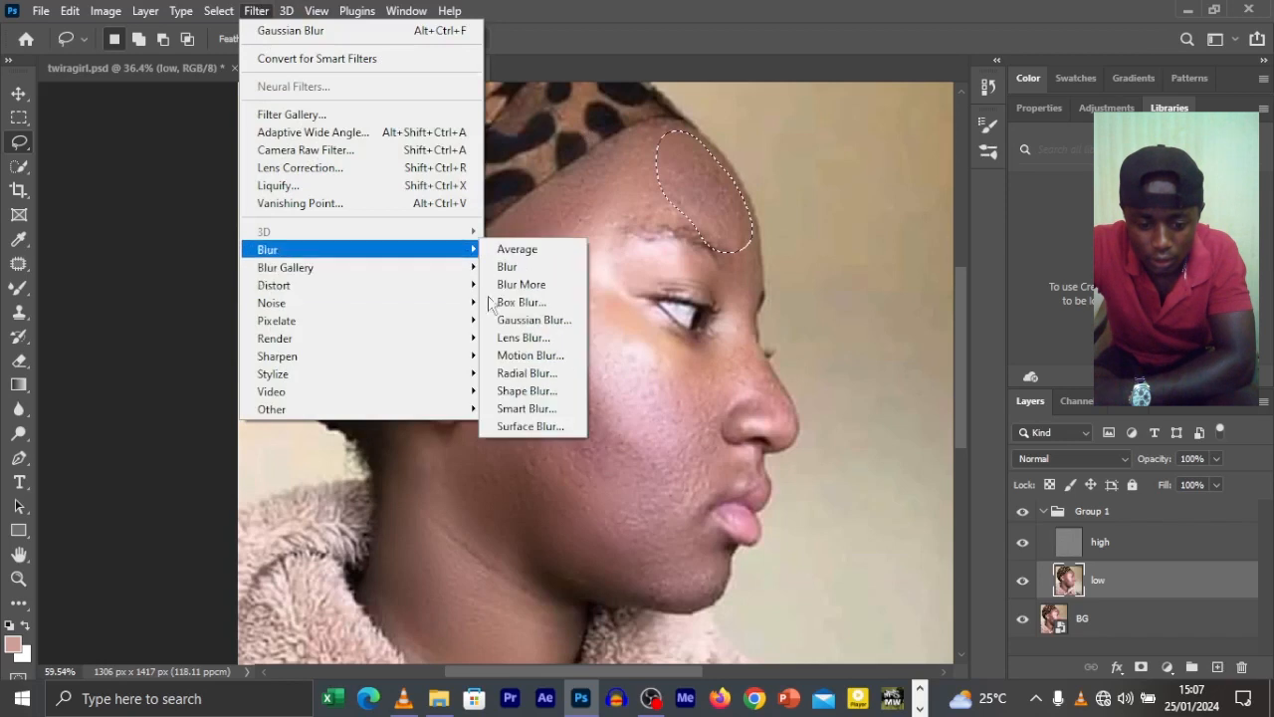
{"action": "left_click", "coordinate": [542, 323]}
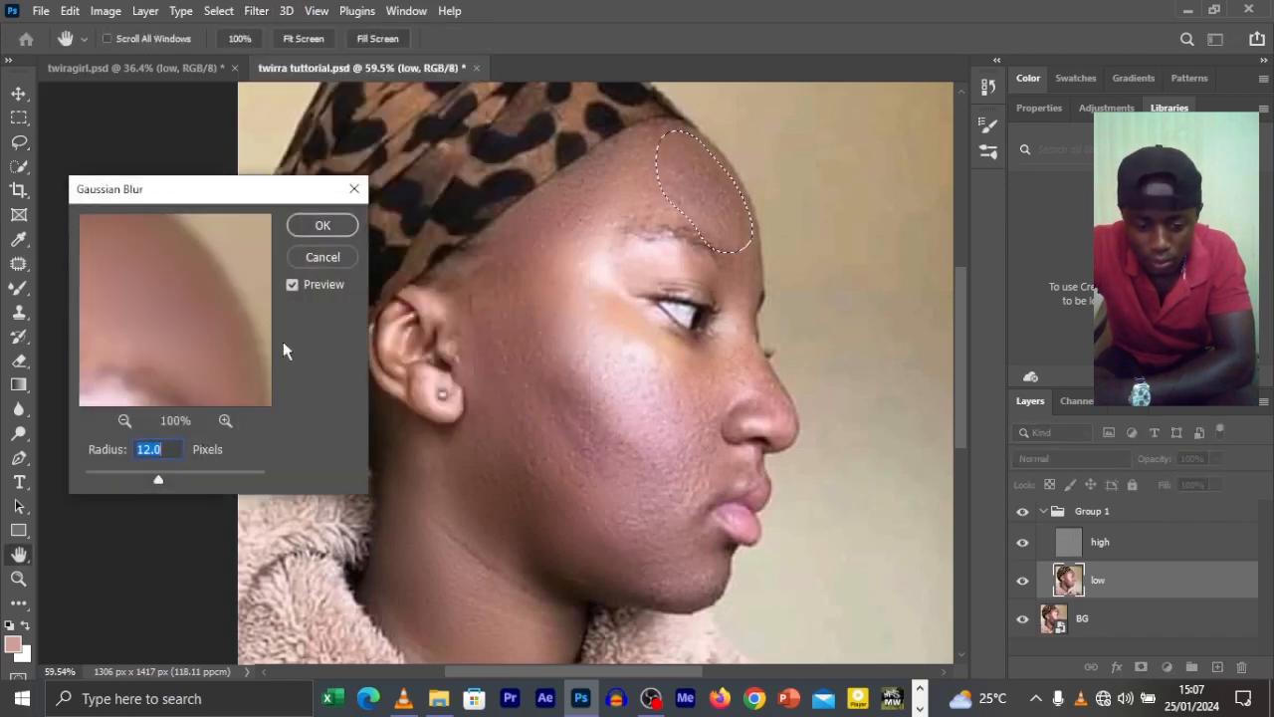
{"action": "left_click", "coordinate": [332, 230]}
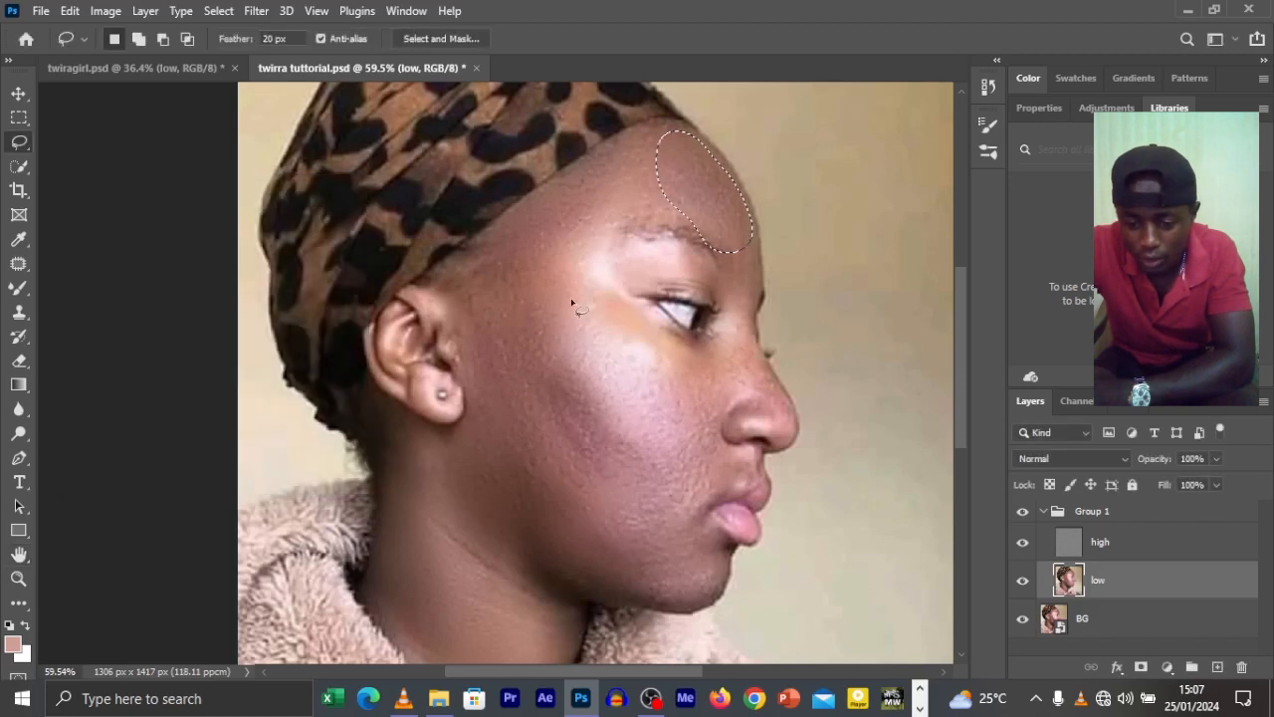
Lasso the temple skin between the ear and the eye and apply a 12 px Gaussian Blur to it.
{"action": "left_click_drag", "start_coordinate": [540, 273], "coordinate": [491, 264]}
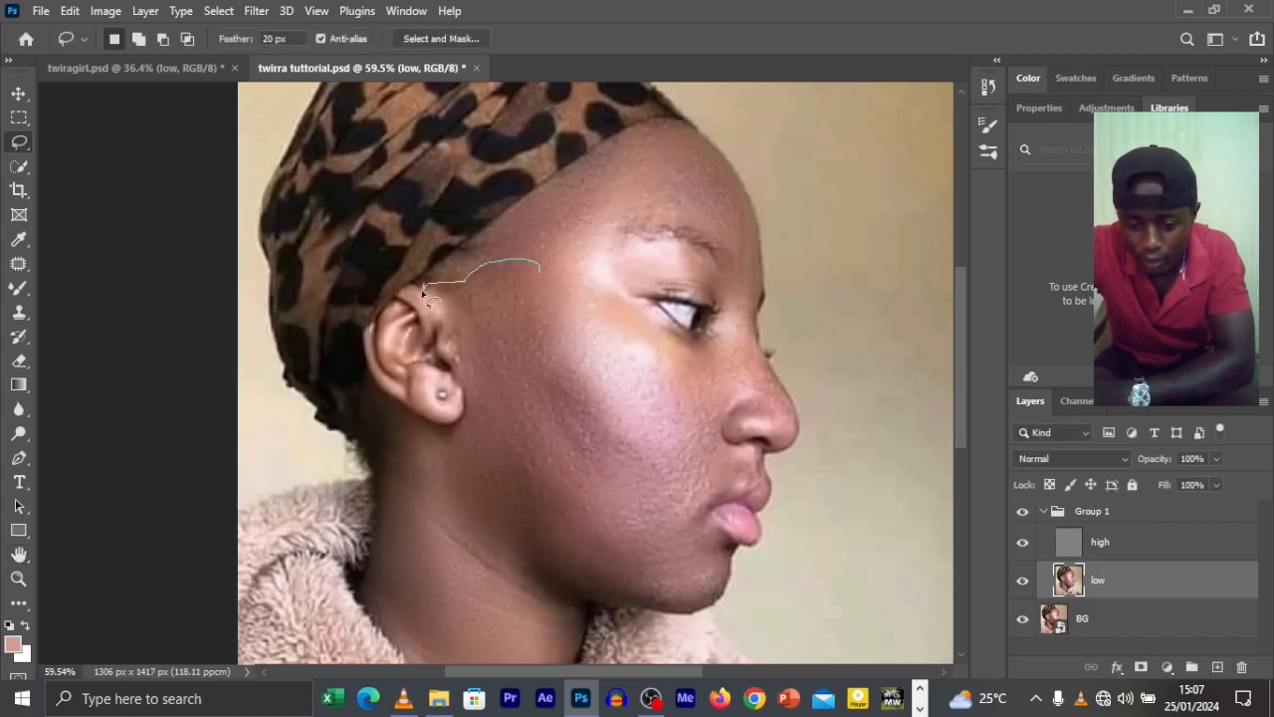
{"action": "left_click_drag", "start_coordinate": [434, 305], "coordinate": [448, 301]}
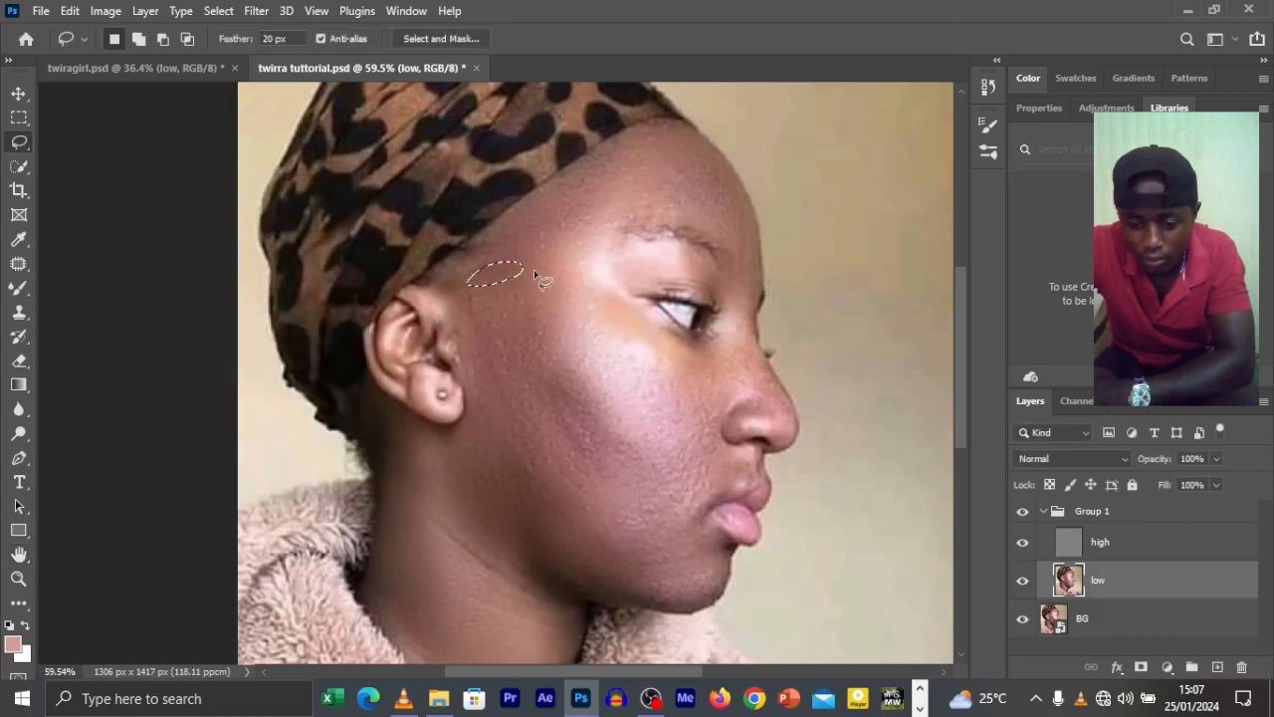
{"action": "mouse_move", "coordinate": [538, 271]}
{"action": "left_mouse_down"}
{"action": "mouse_move", "coordinate": [517, 249]}
{"action": "mouse_move", "coordinate": [474, 282]}
{"action": "mouse_move", "coordinate": [492, 377]}
{"action": "mouse_move", "coordinate": [527, 372]}
{"action": "mouse_move", "coordinate": [554, 336]}
{"action": "mouse_move", "coordinate": [559, 296]}
{"action": "mouse_move", "coordinate": [539, 273]}
{"action": "left_mouse_up"}
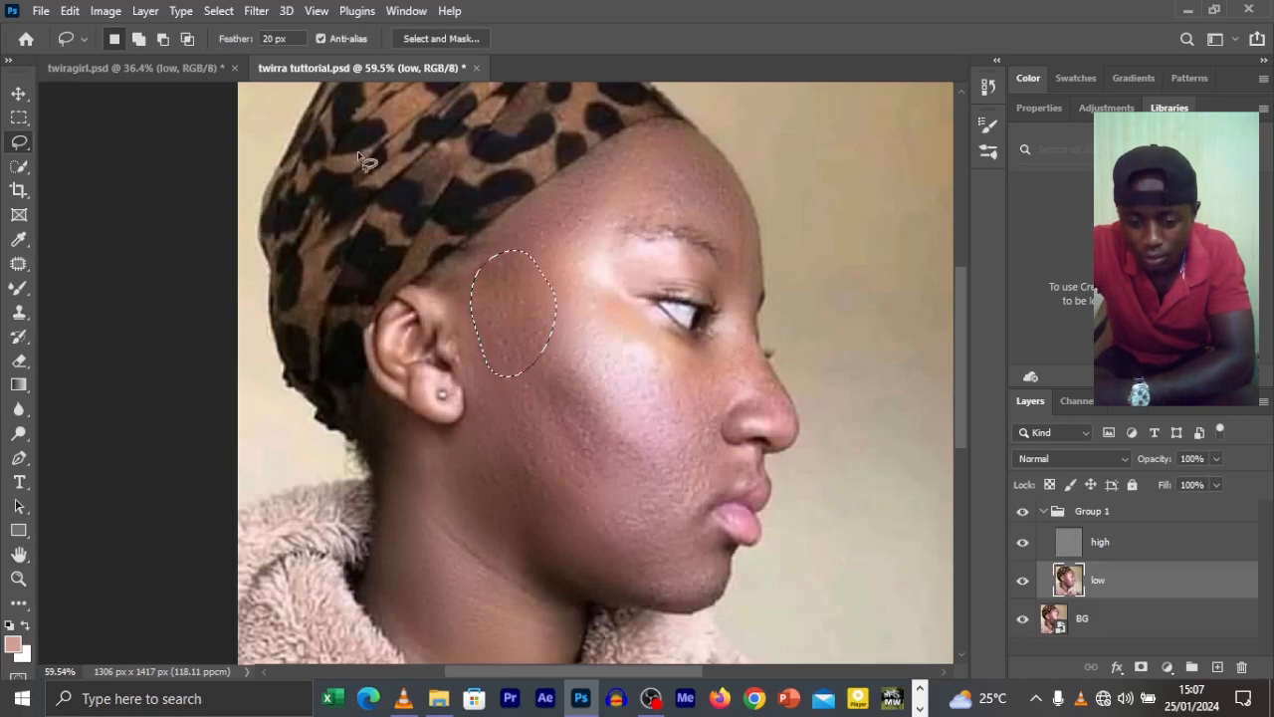
{"action": "left_click", "coordinate": [256, 11]}
{"action": "mouse_move", "coordinate": [299, 250]}
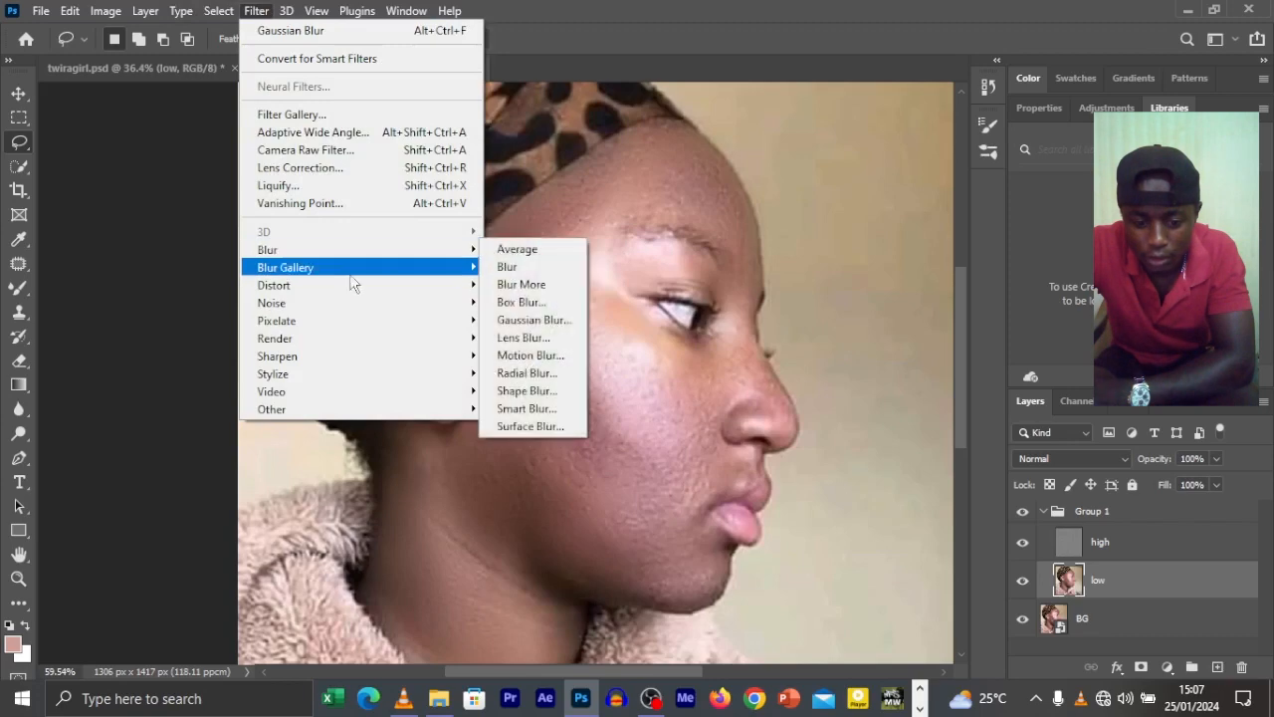
{"action": "left_click", "coordinate": [549, 325]}
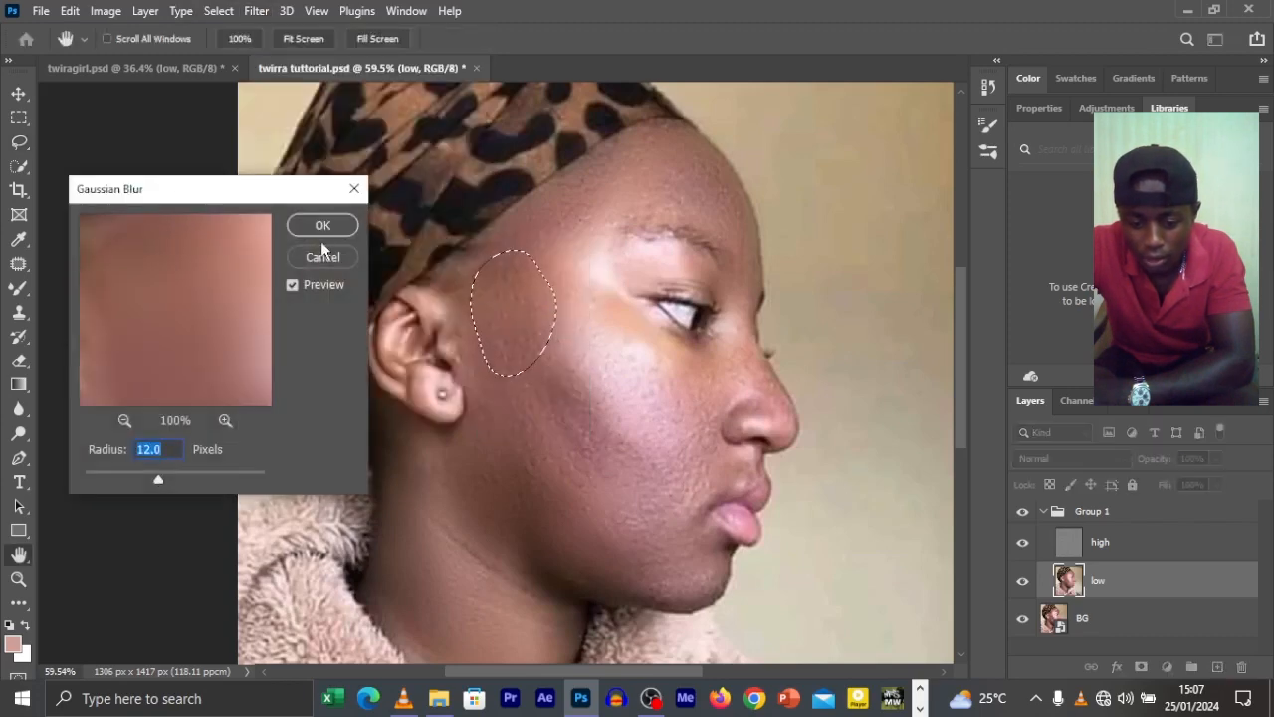
{"action": "left_click", "coordinate": [327, 239]}
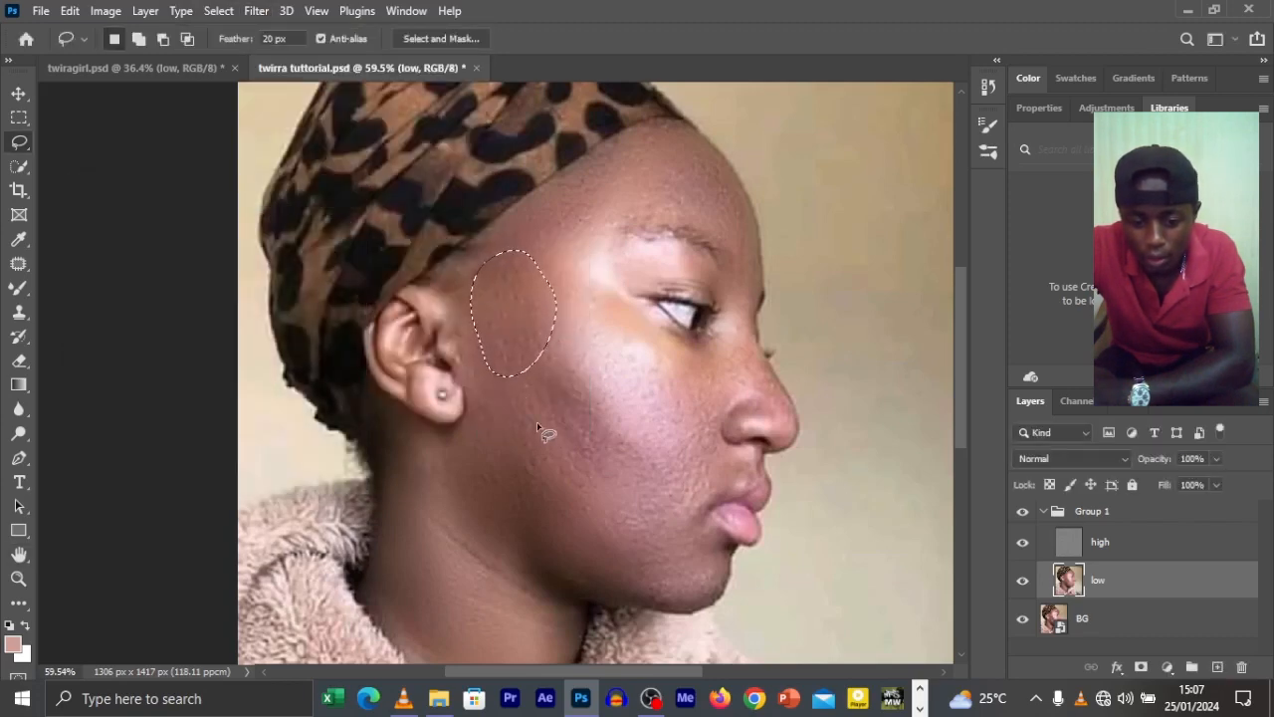
Lasso the bright upper cheek below the eye, apply a 12 px Gaussian Blur to it, and clear the selection.
{"action": "left_click_drag", "start_coordinate": [559, 282], "coordinate": [622, 305]}
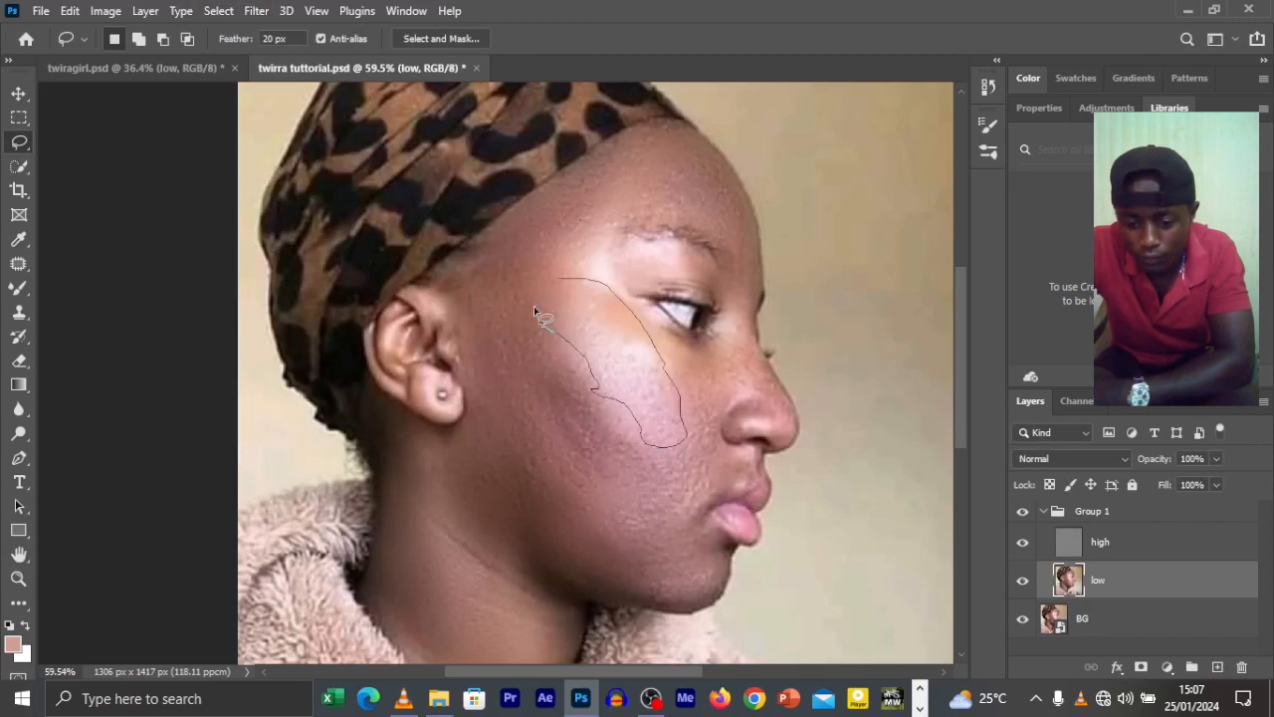
{"action": "left_click_drag", "start_coordinate": [563, 285], "coordinate": [562, 286]}
{"action": "left_click", "coordinate": [256, 11]}
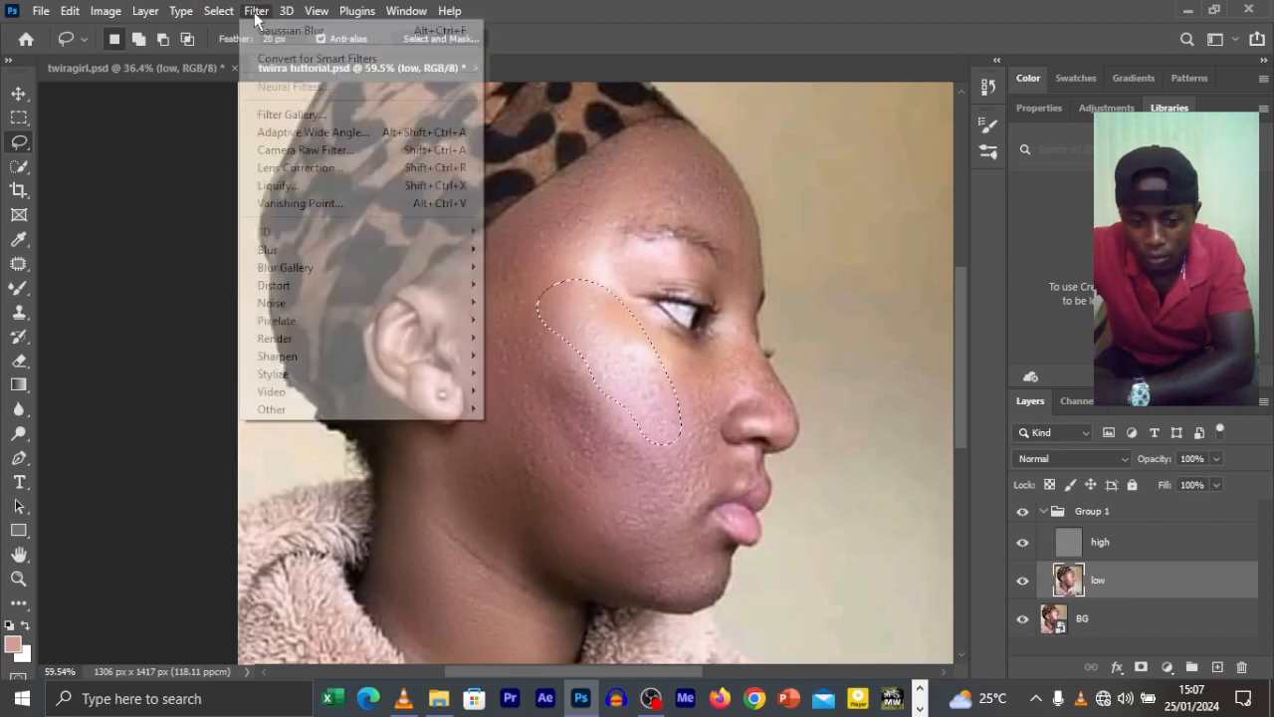
{"action": "mouse_move", "coordinate": [299, 249]}
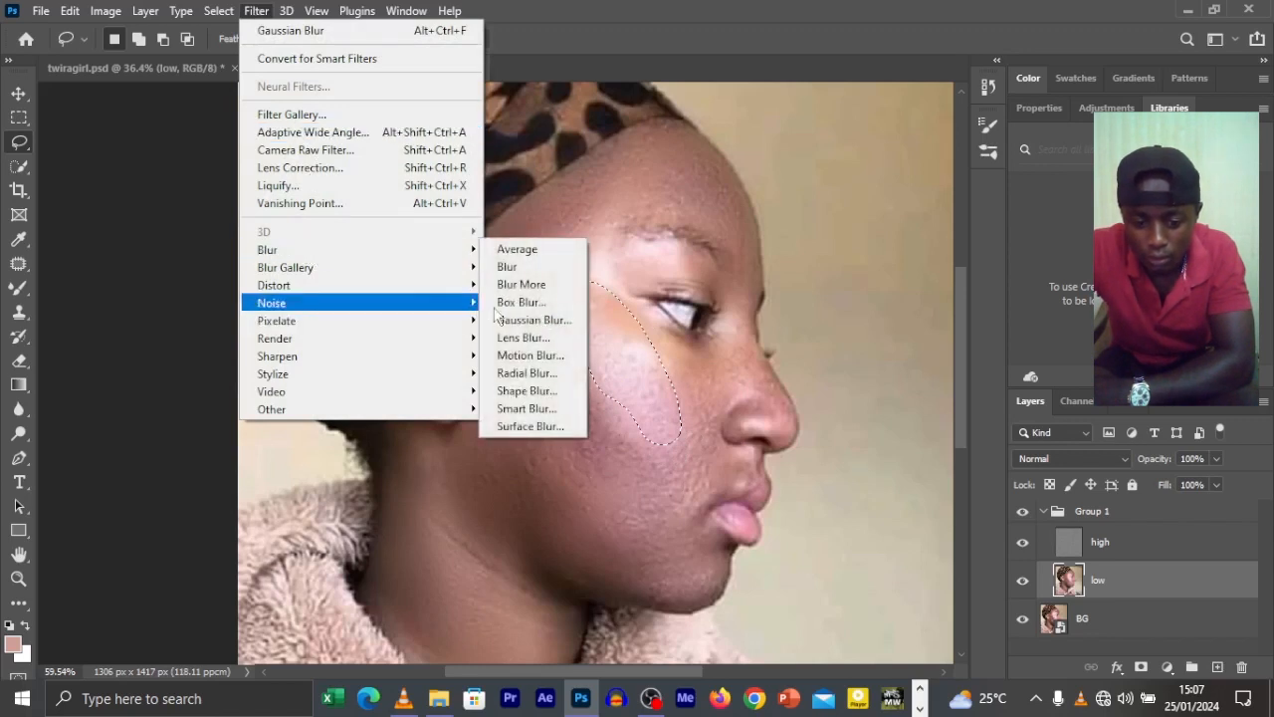
{"action": "left_click", "coordinate": [525, 321]}
{"action": "left_click", "coordinate": [323, 225]}
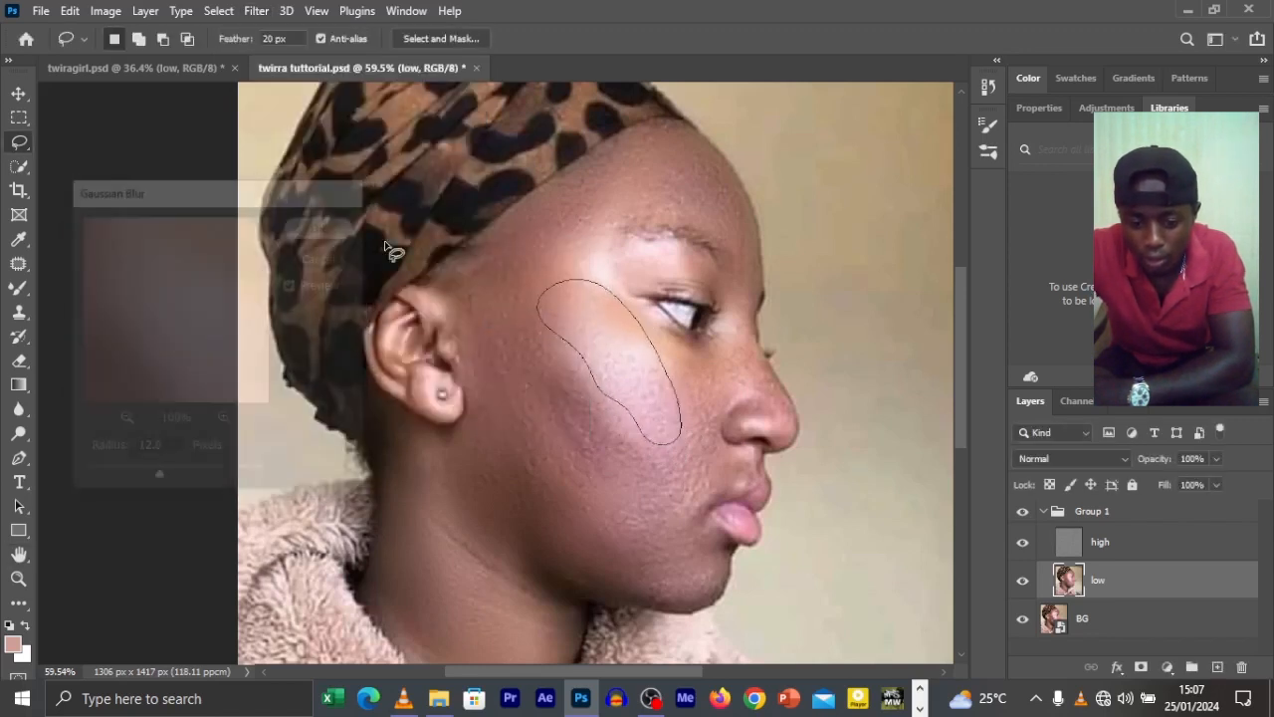
{"action": "key", "text": "ctrl+d"}
Lasso the darker middle of the cheek and smooth it with a 12 px Gaussian Blur.
{"action": "left_click_drag", "start_coordinate": [506, 374], "coordinate": [580, 482]}
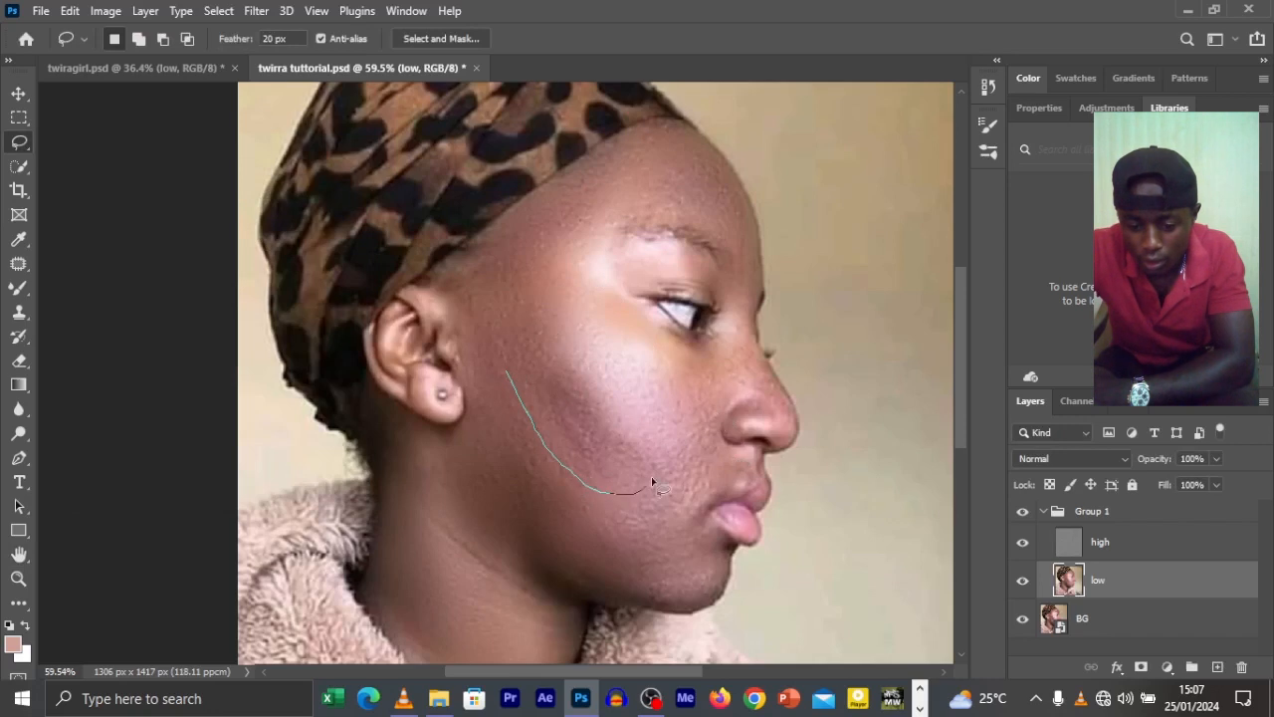
{"action": "left_click_drag", "start_coordinate": [566, 361], "coordinate": [508, 376]}
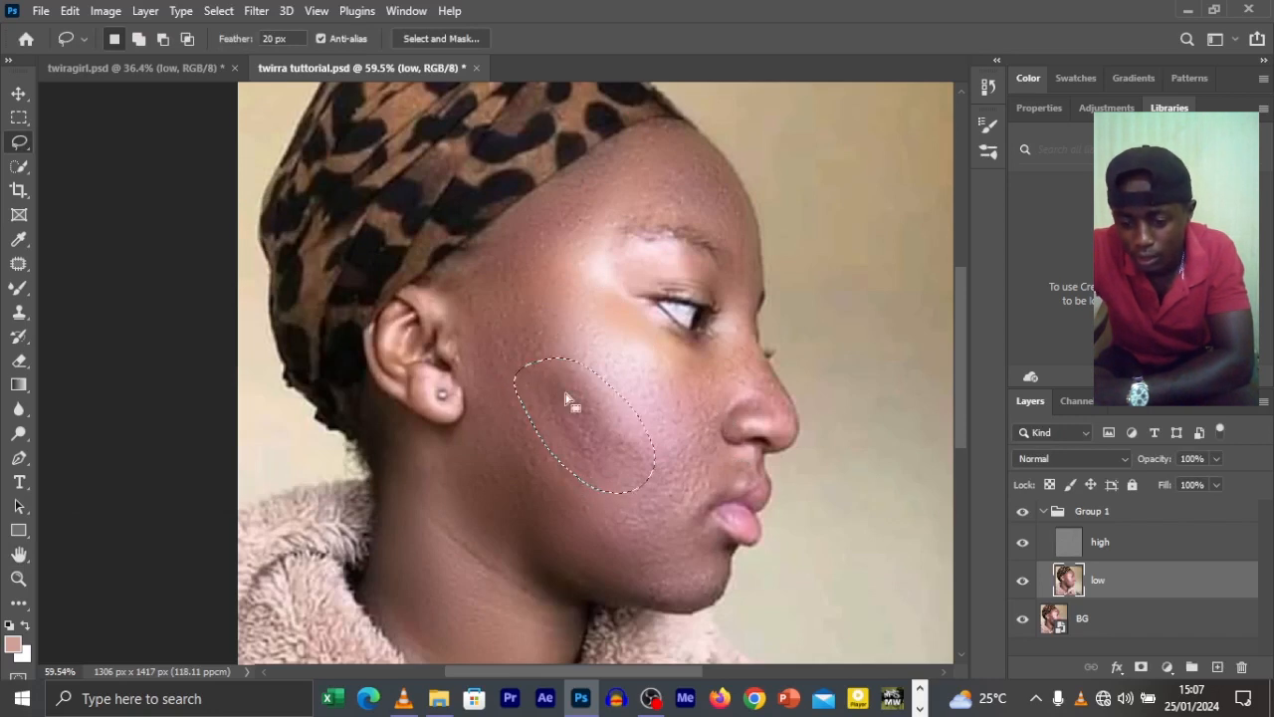
{"action": "left_click", "coordinate": [256, 11]}
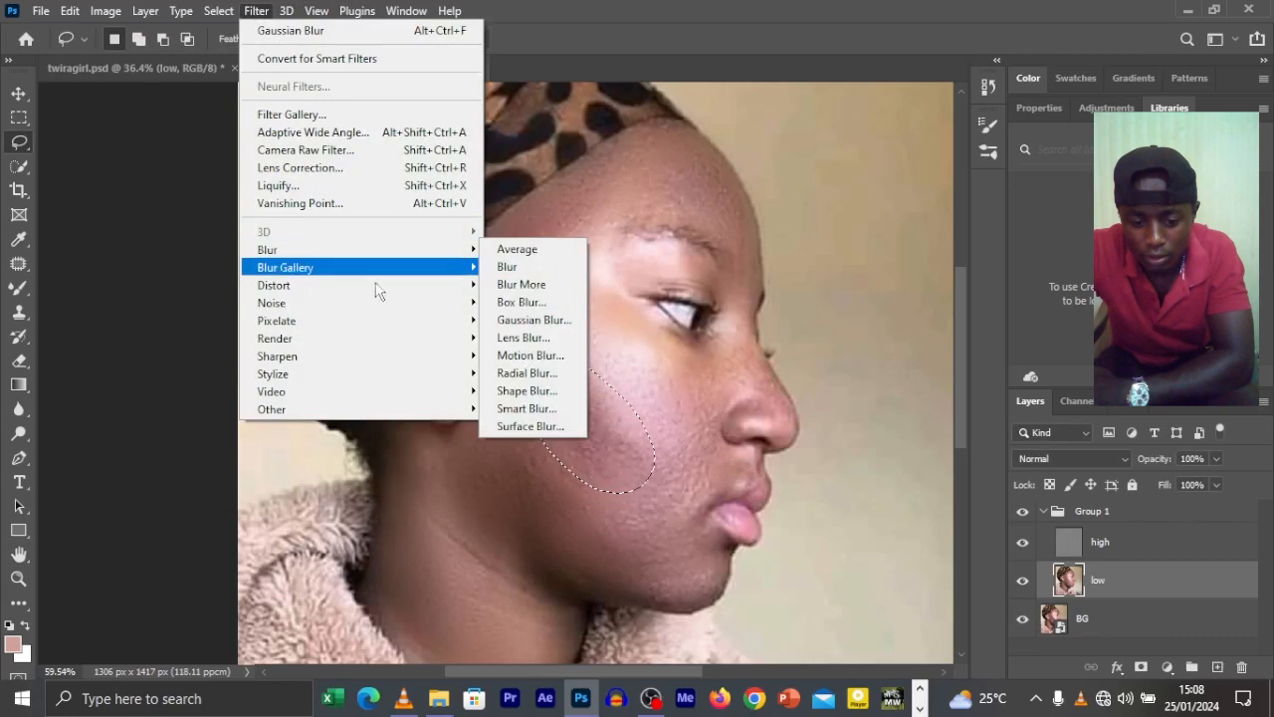
{"action": "left_click", "coordinate": [530, 319]}
{"action": "left_click", "coordinate": [322, 225]}
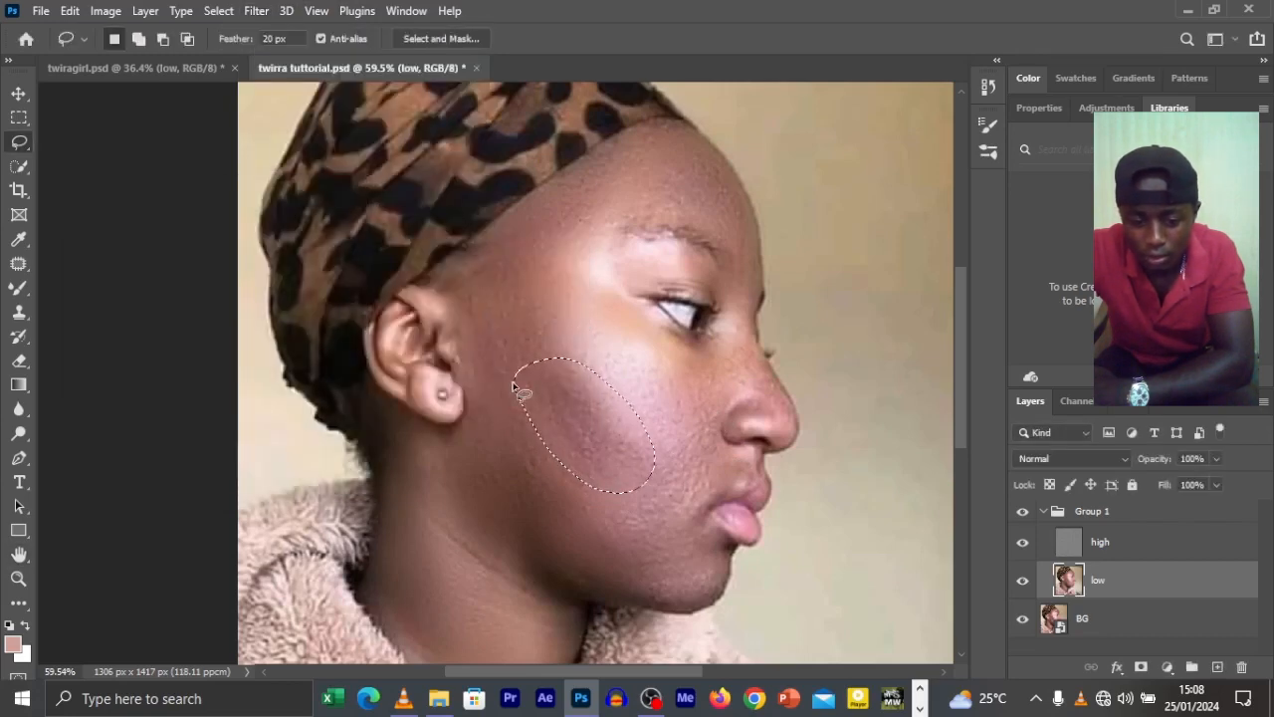
Lasso the lower cheek and jaw from the earlobe to the chin, apply a 12 px Gaussian Blur to it, and clear the selection.
{"action": "mouse_move", "coordinate": [468, 419]}
{"action": "left_mouse_down"}
{"action": "mouse_move", "coordinate": [513, 383]}
{"action": "mouse_move", "coordinate": [596, 496]}
{"action": "mouse_move", "coordinate": [694, 539]}
{"action": "left_mouse_up"}
{"action": "mouse_move", "coordinate": [678, 595]}
{"action": "left_mouse_down"}
{"action": "mouse_move", "coordinate": [607, 592]}
{"action": "mouse_move", "coordinate": [534, 551]}
{"action": "mouse_move", "coordinate": [468, 480]}
{"action": "mouse_move", "coordinate": [457, 422]}
{"action": "left_mouse_up"}
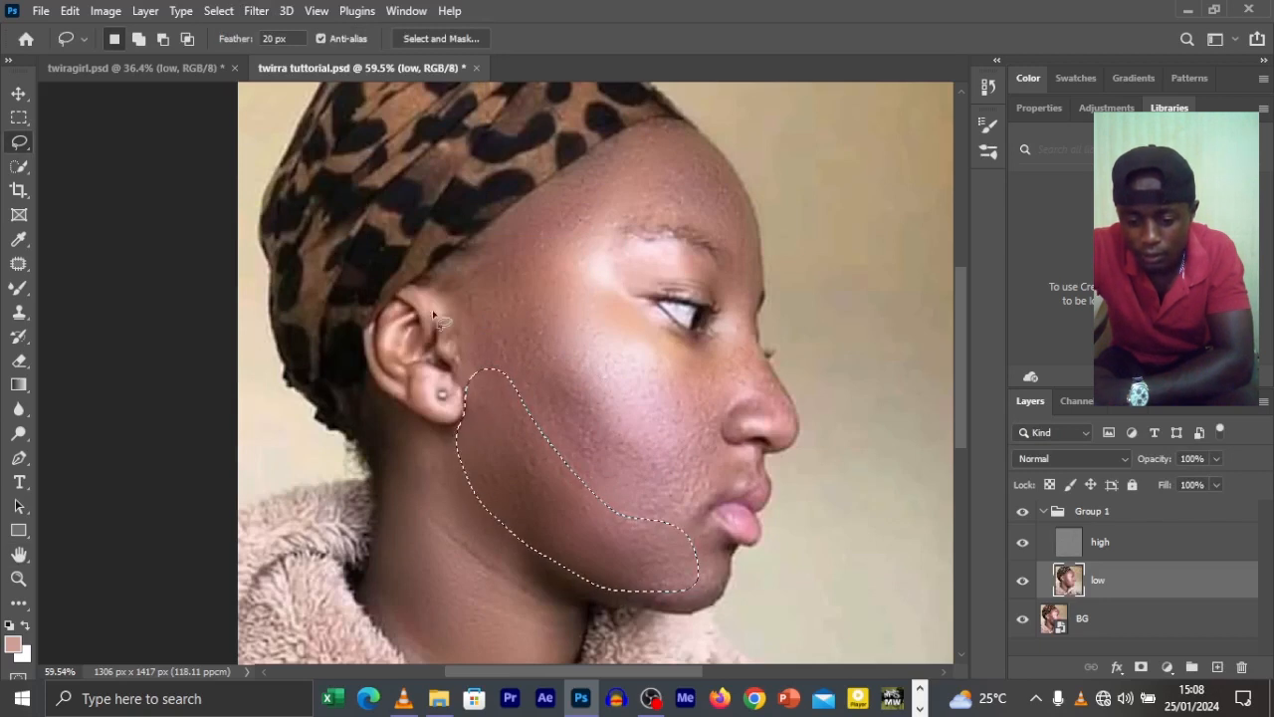
{"action": "left_click", "coordinate": [256, 10]}
{"action": "mouse_move", "coordinate": [334, 249]}
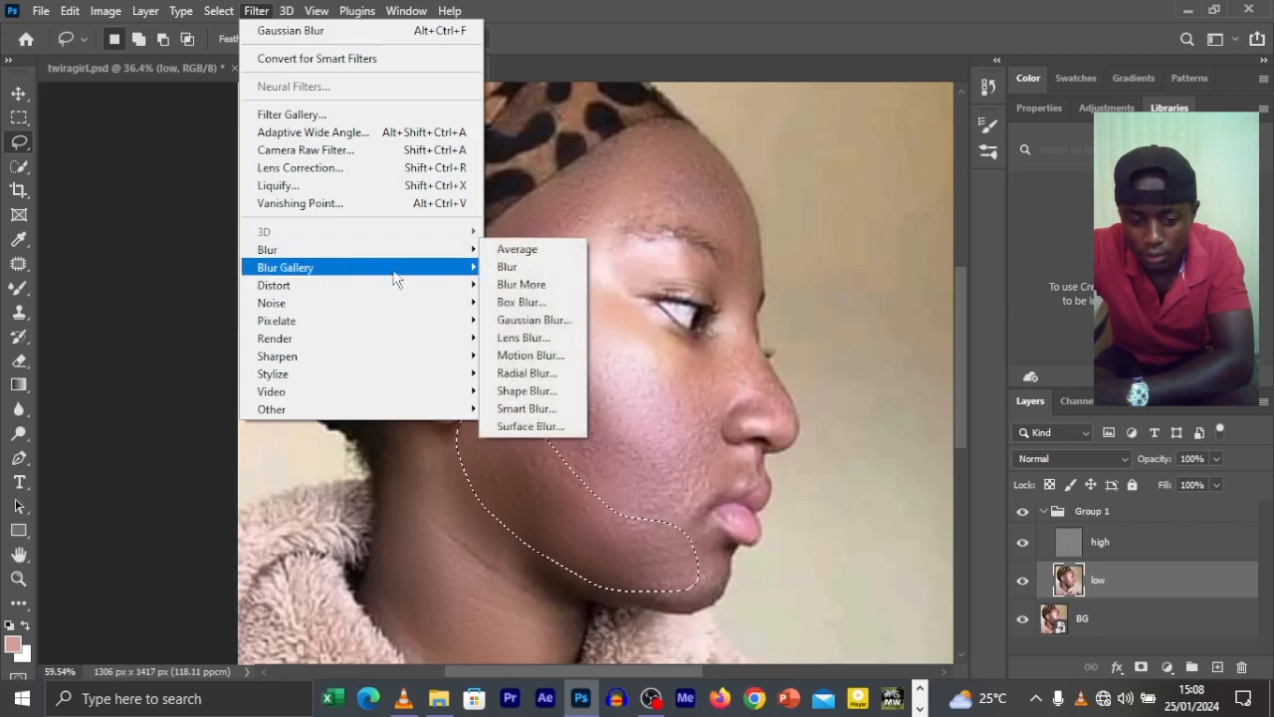
{"action": "left_click", "coordinate": [530, 321]}
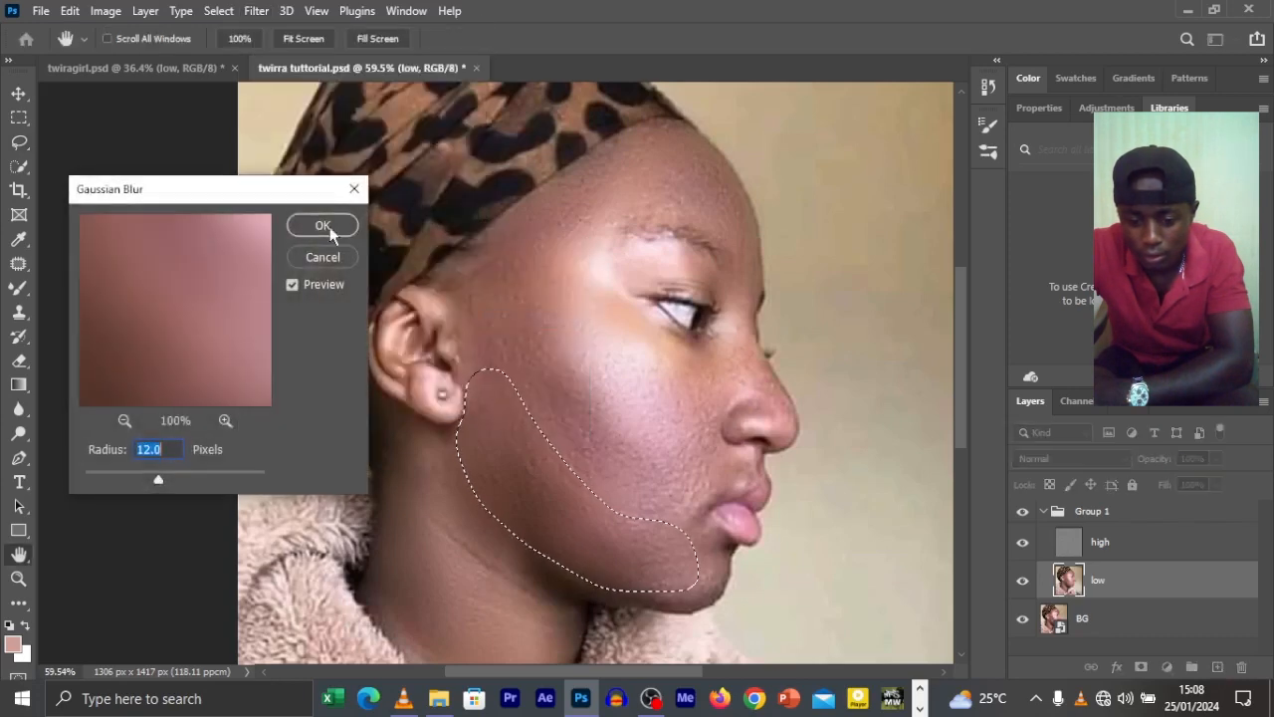
{"action": "left_click", "coordinate": [324, 227]}
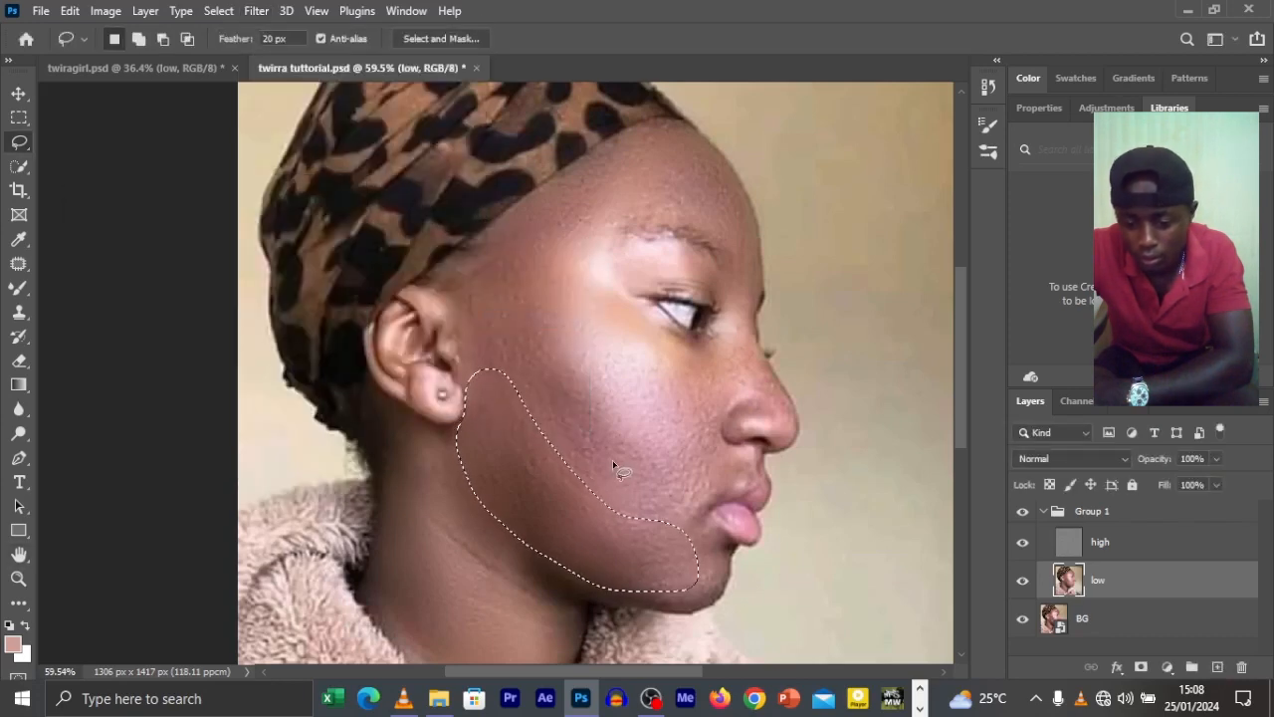
{"action": "key", "text": "ctrl+d"}
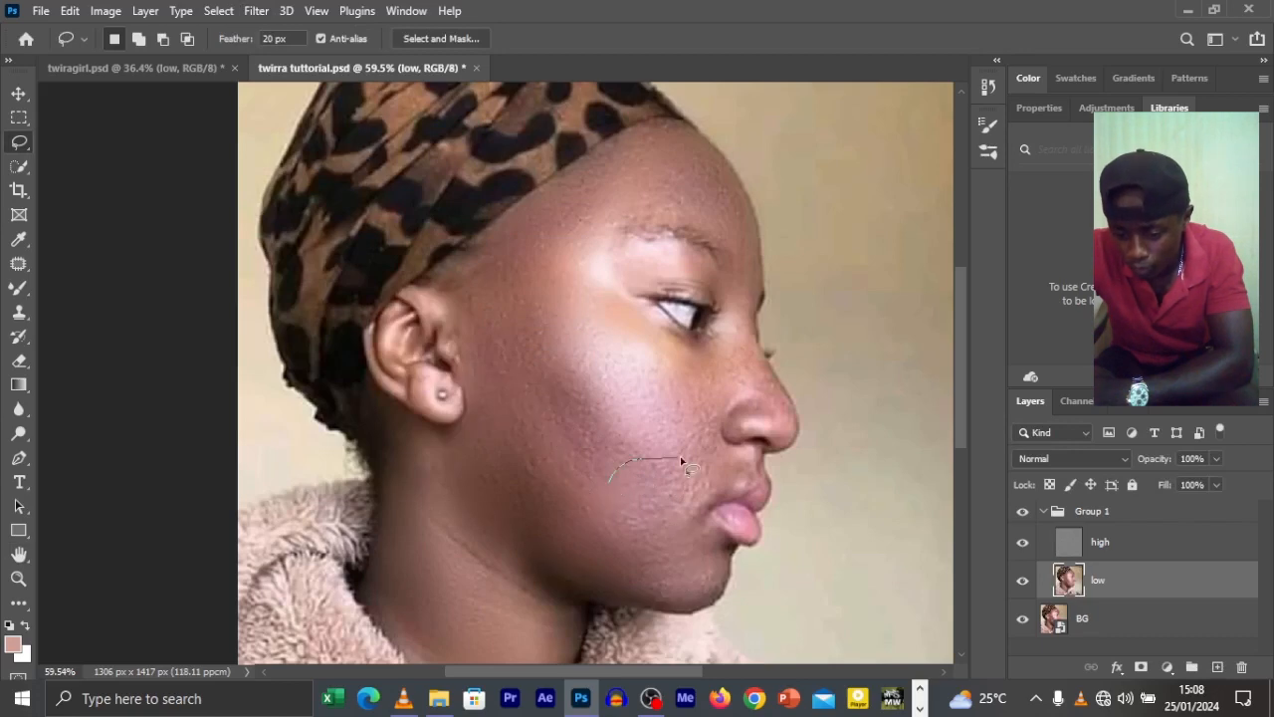
Lasso the small cheek patch beside the corner of the mouth, smooth it with a 12 px Gaussian Blur, and deselect it.
{"action": "left_click_drag", "start_coordinate": [634, 501], "coordinate": [620, 489]}
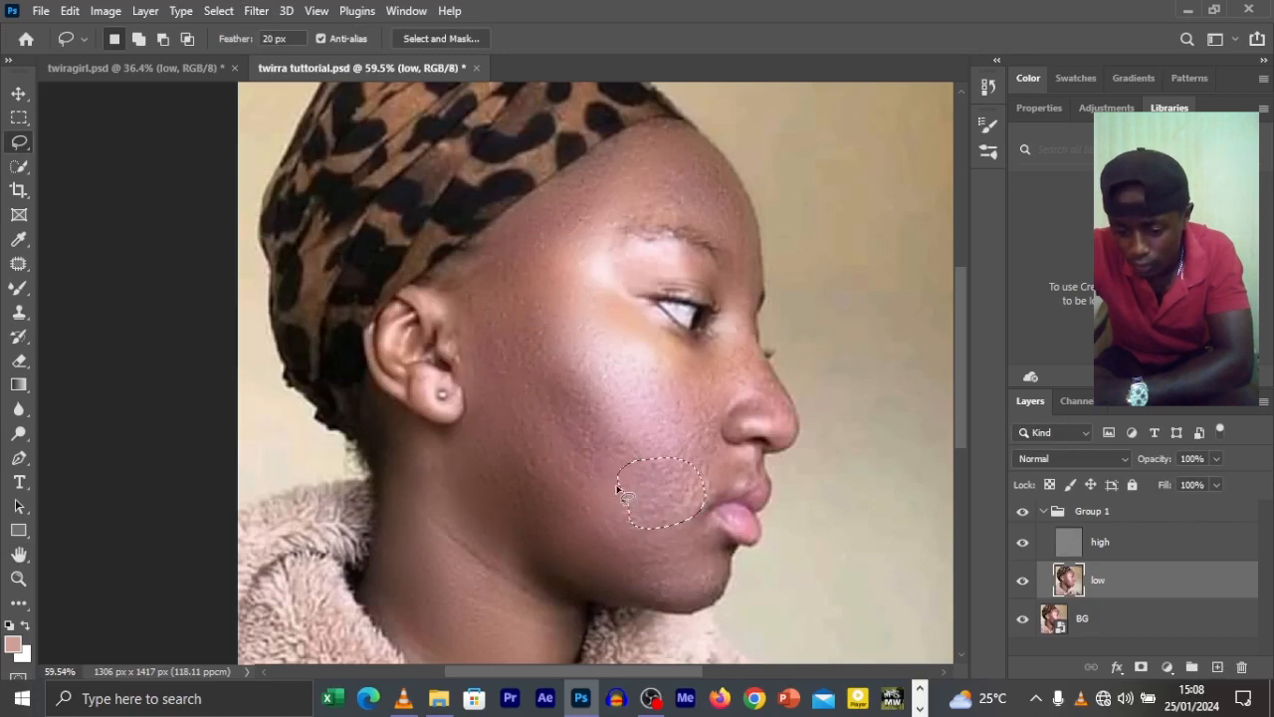
{"action": "left_click", "coordinate": [254, 11]}
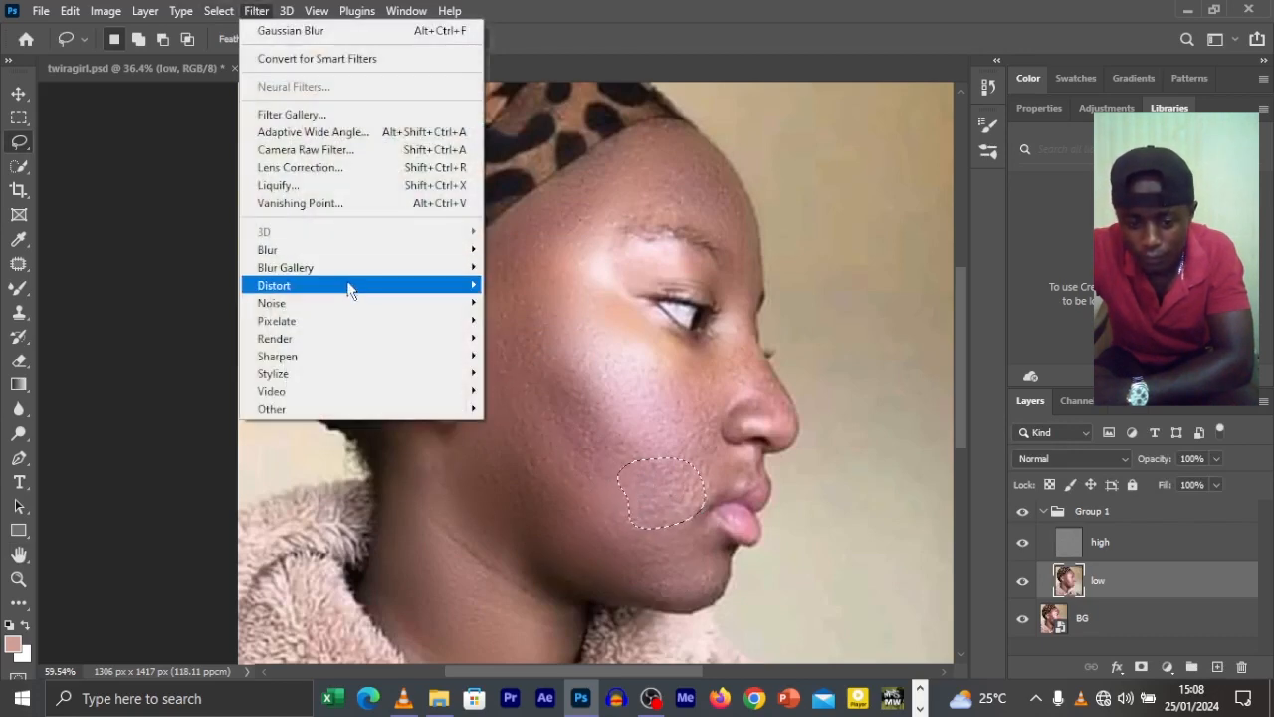
{"action": "mouse_move", "coordinate": [350, 250]}
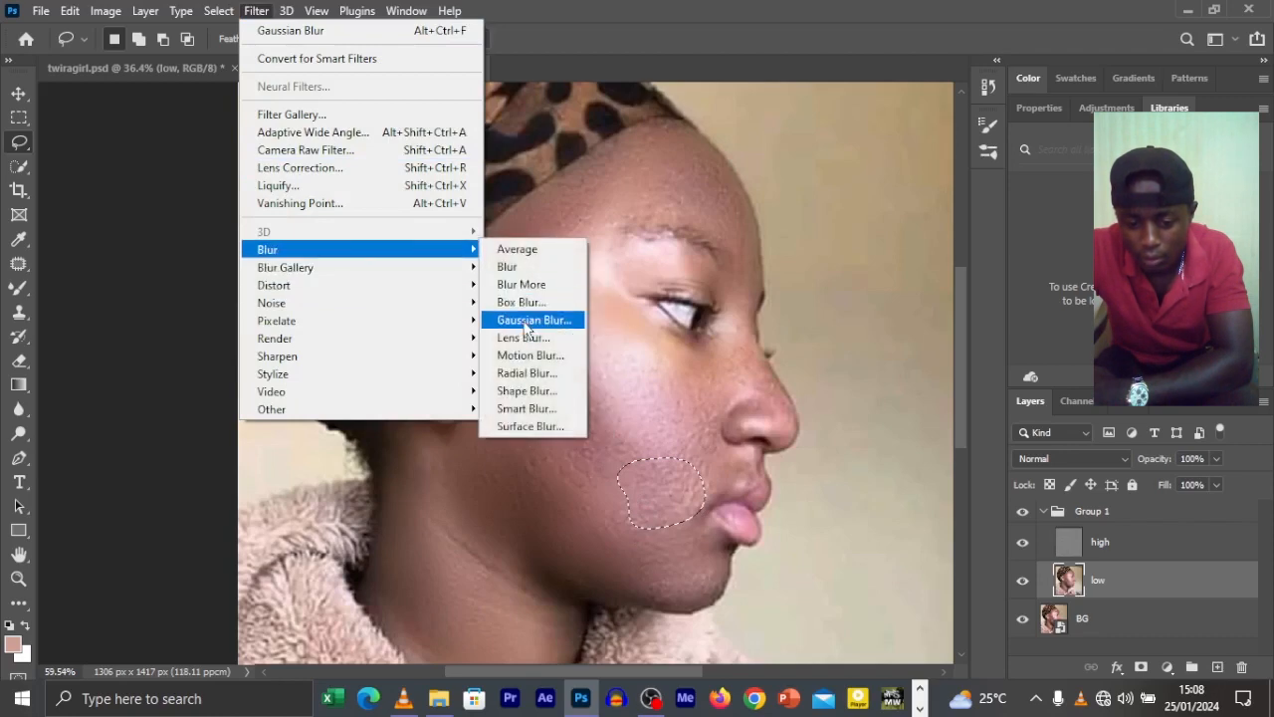
{"action": "left_click", "coordinate": [518, 319]}
{"action": "left_click", "coordinate": [322, 226]}
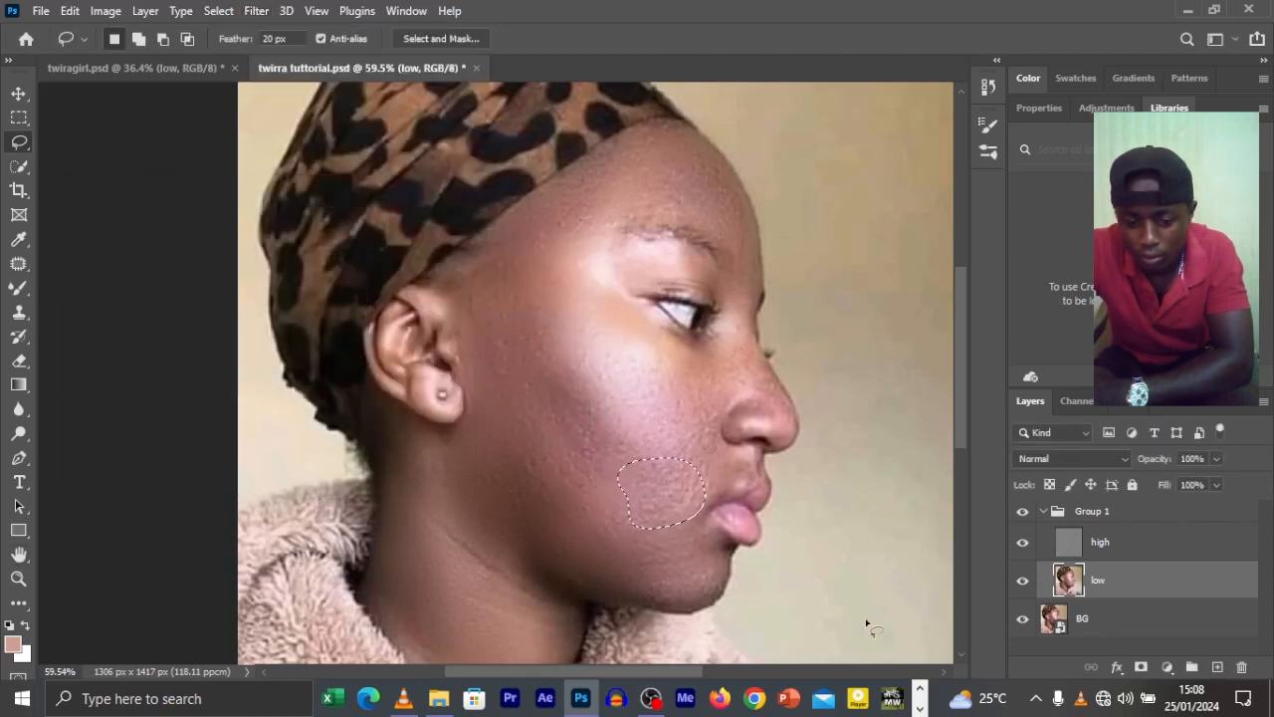
{"action": "key", "text": "ctrl+d"}
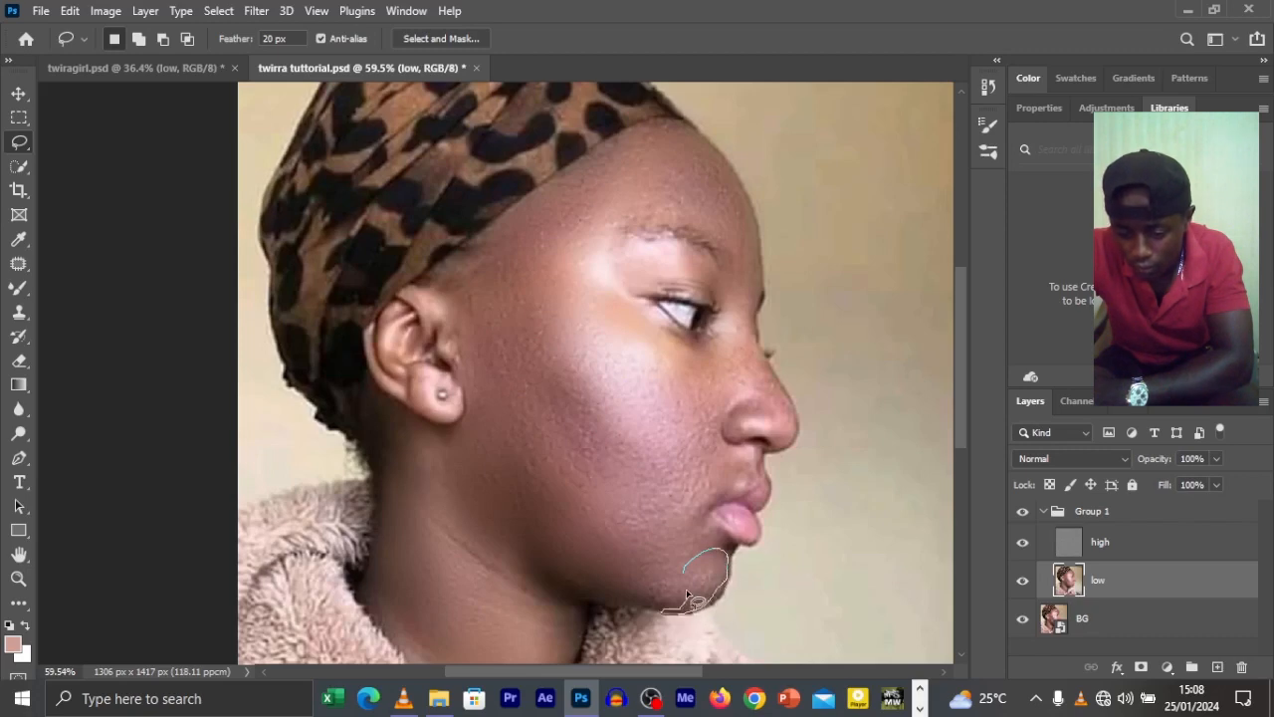
Lasso the front of the chin below the lips and apply a 12 px Gaussian Blur to it.
{"action": "left_click_drag", "start_coordinate": [687, 596], "coordinate": [687, 575]}
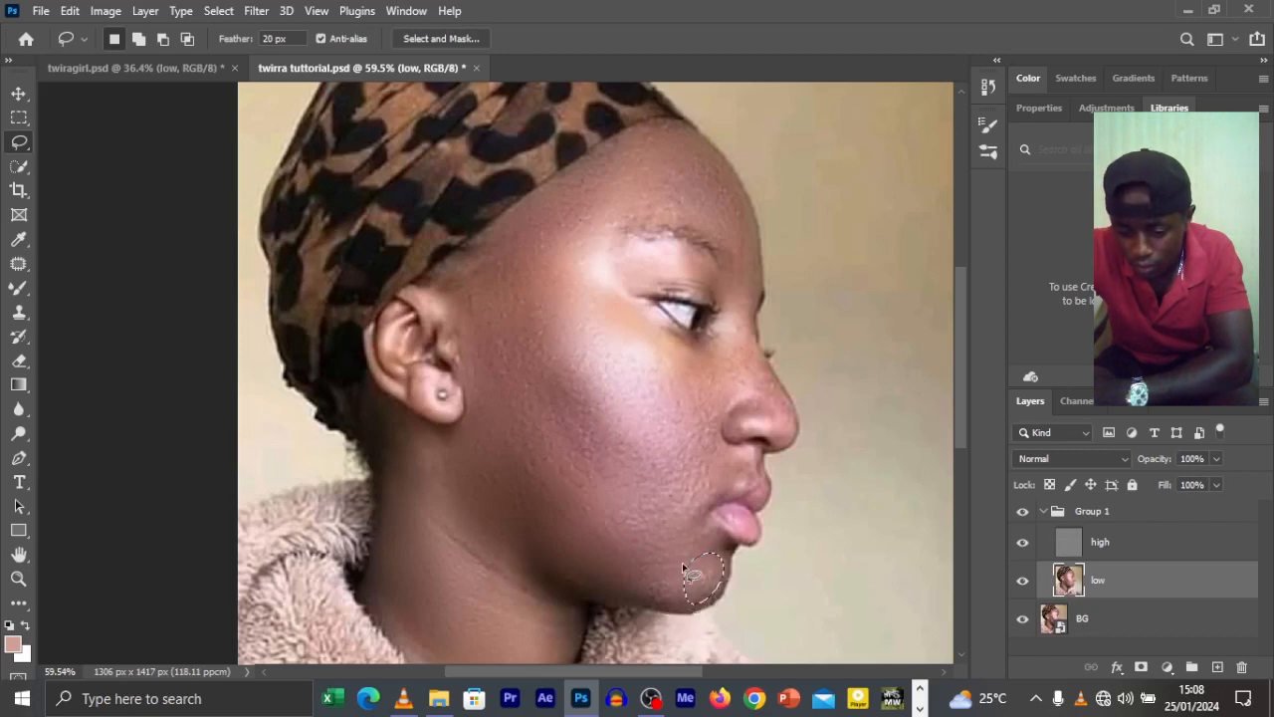
{"action": "left_click", "coordinate": [256, 11]}
{"action": "mouse_move", "coordinate": [305, 250]}
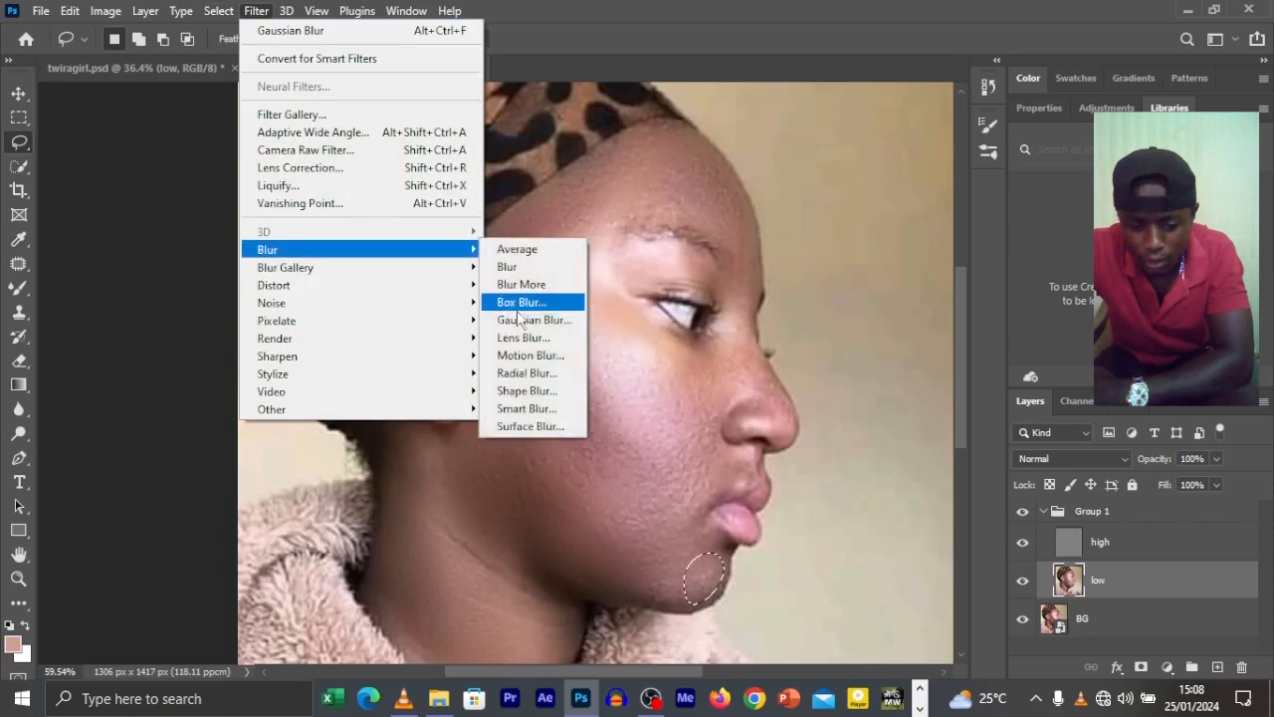
{"action": "left_click", "coordinate": [522, 319]}
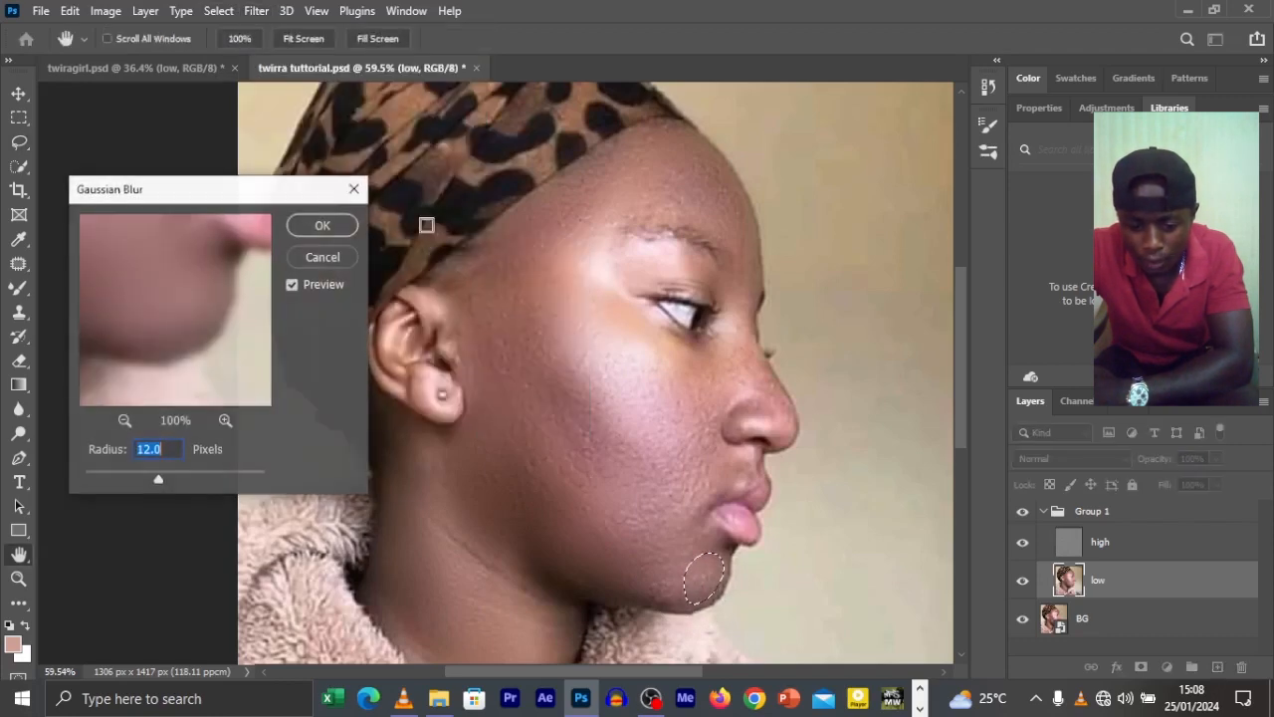
{"action": "left_click", "coordinate": [316, 228]}
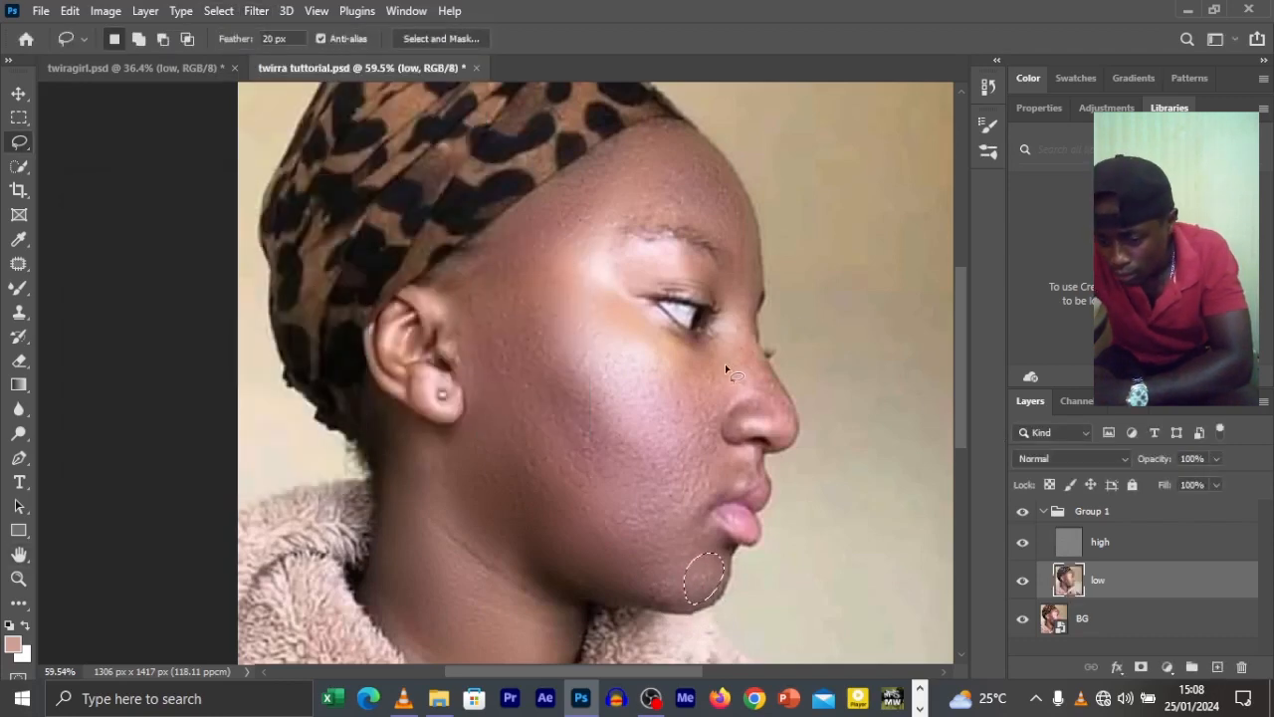
Lasso the side of the nose above the nostril, apply a 12 px Gaussian Blur to it, and clear the selection.
{"action": "mouse_move", "coordinate": [764, 386]}
{"action": "left_mouse_down"}
{"action": "mouse_move", "coordinate": [778, 407]}
{"action": "mouse_move", "coordinate": [732, 411]}
{"action": "mouse_move", "coordinate": [725, 381]}
{"action": "left_mouse_up"}
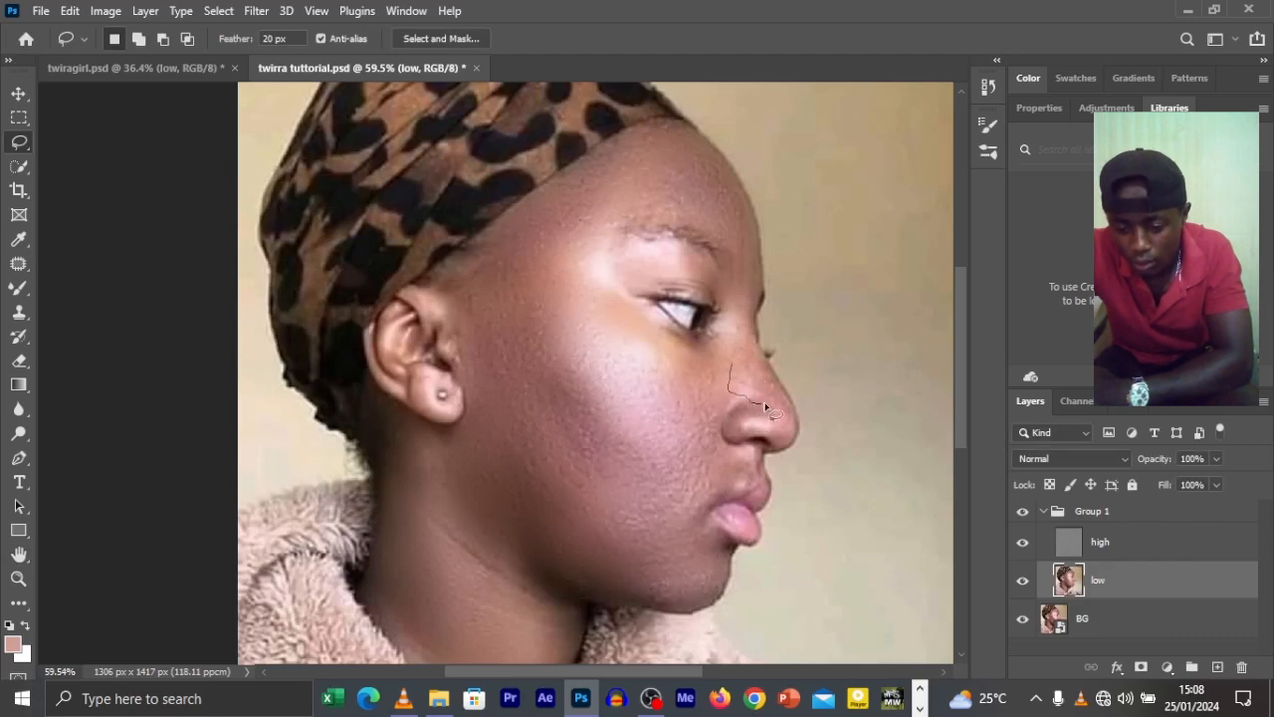
{"action": "left_click_drag", "start_coordinate": [752, 369], "coordinate": [722, 368]}
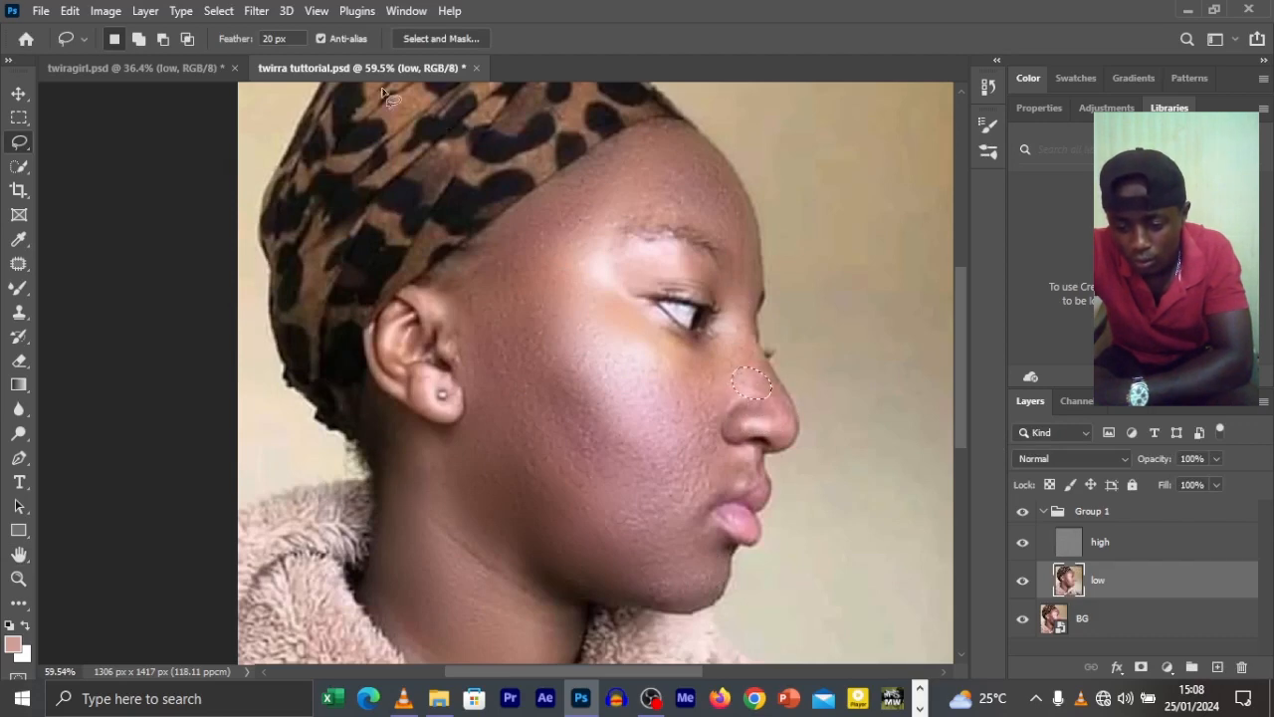
{"action": "left_click", "coordinate": [256, 10]}
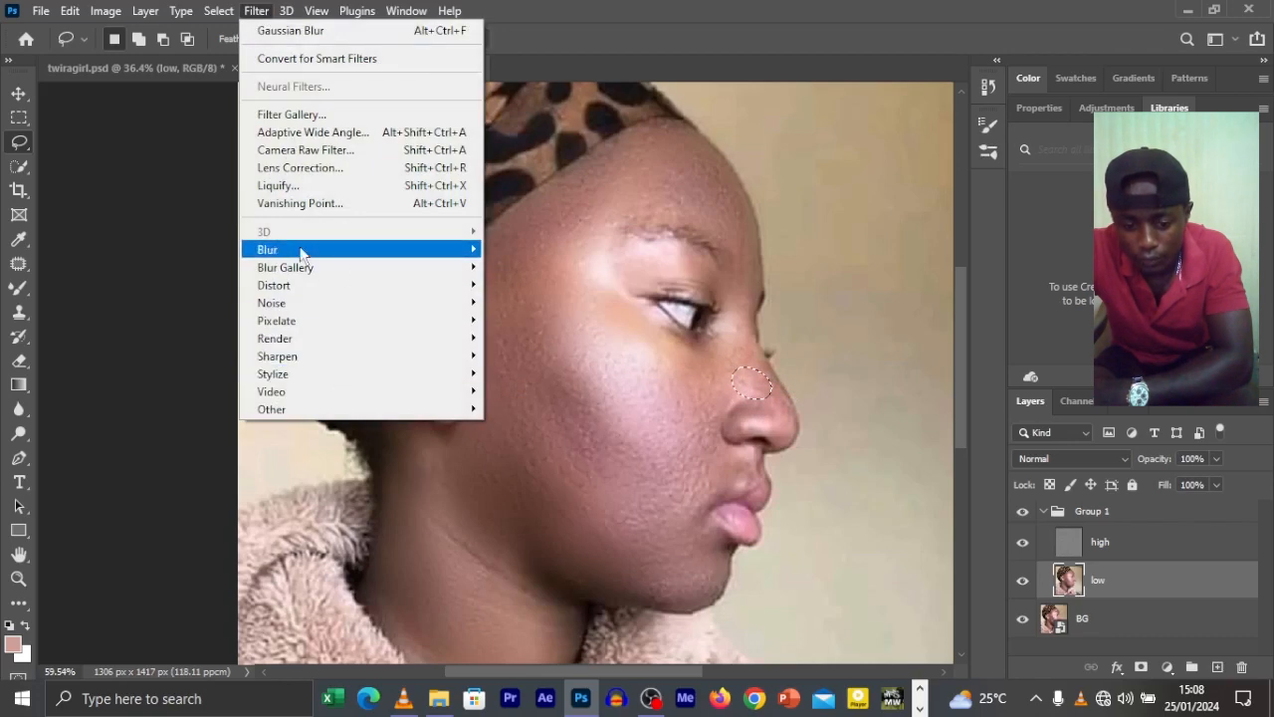
{"action": "left_click", "coordinate": [534, 319]}
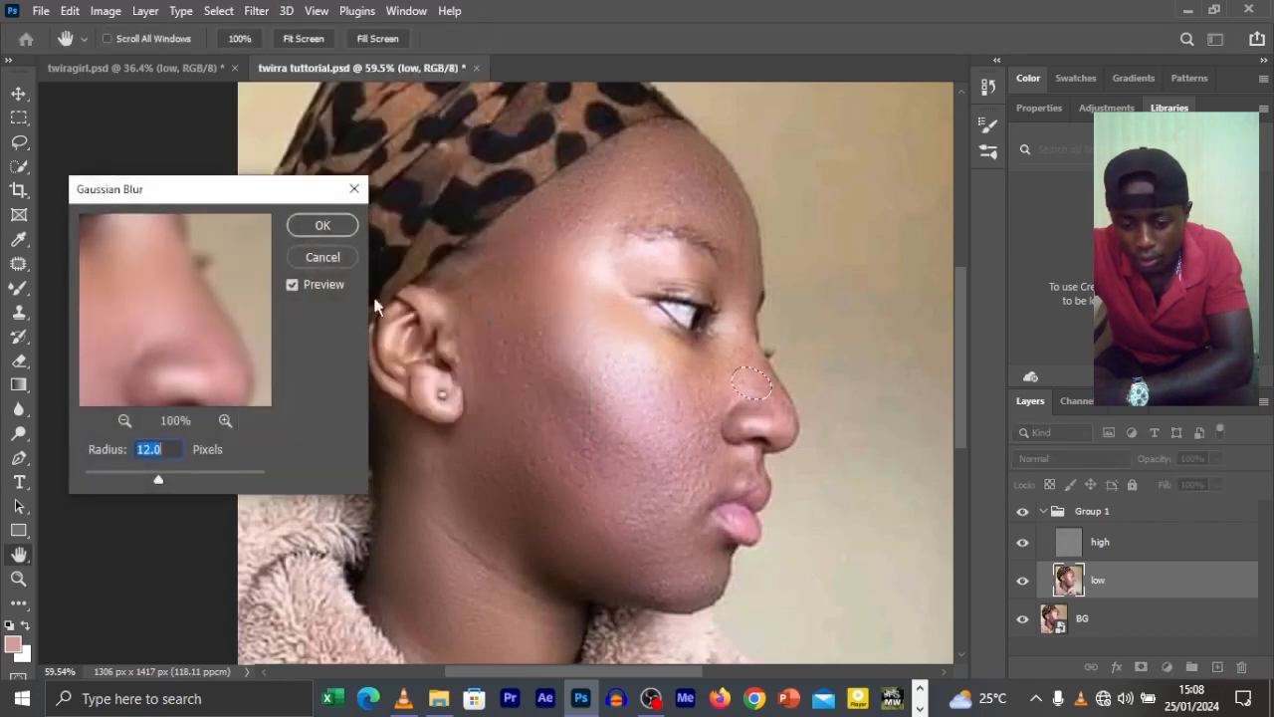
{"action": "left_click", "coordinate": [338, 227]}
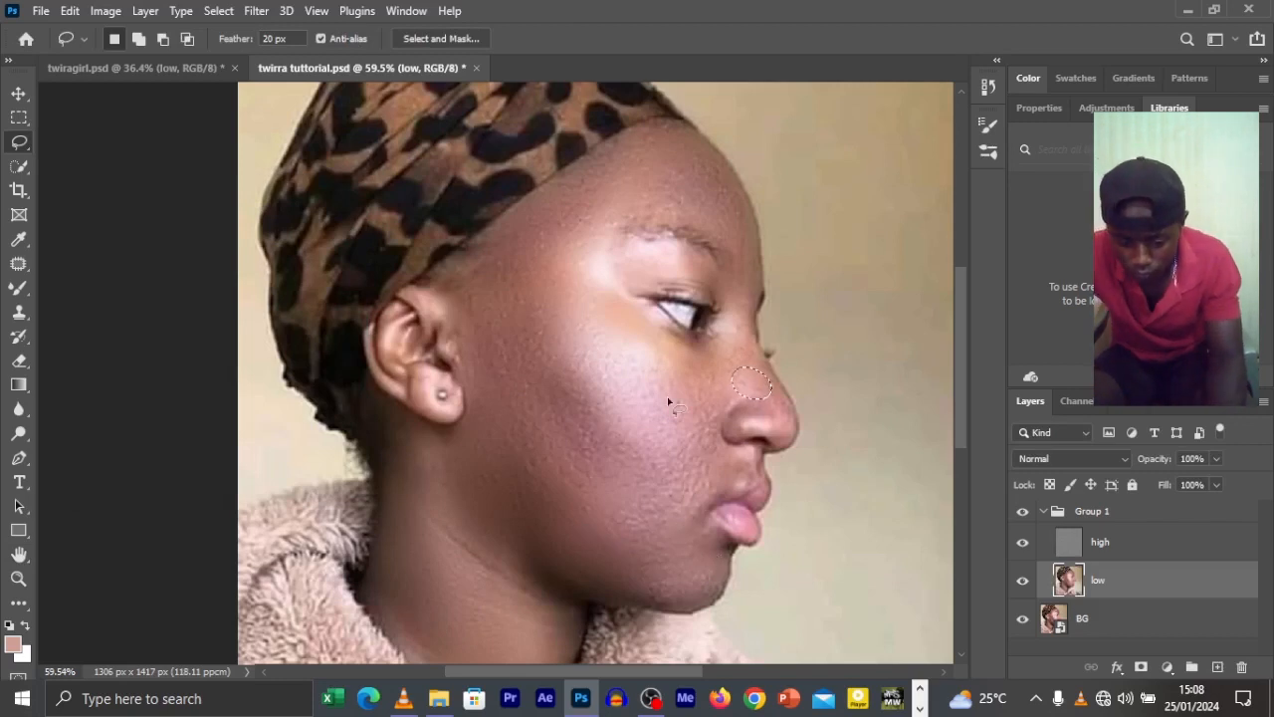
{"action": "scroll", "coordinate": [667, 396], "scroll_direction": "down", "scroll_amount": 2}
{"action": "scroll", "coordinate": [669, 400], "scroll_direction": "up", "scroll_amount": 2}
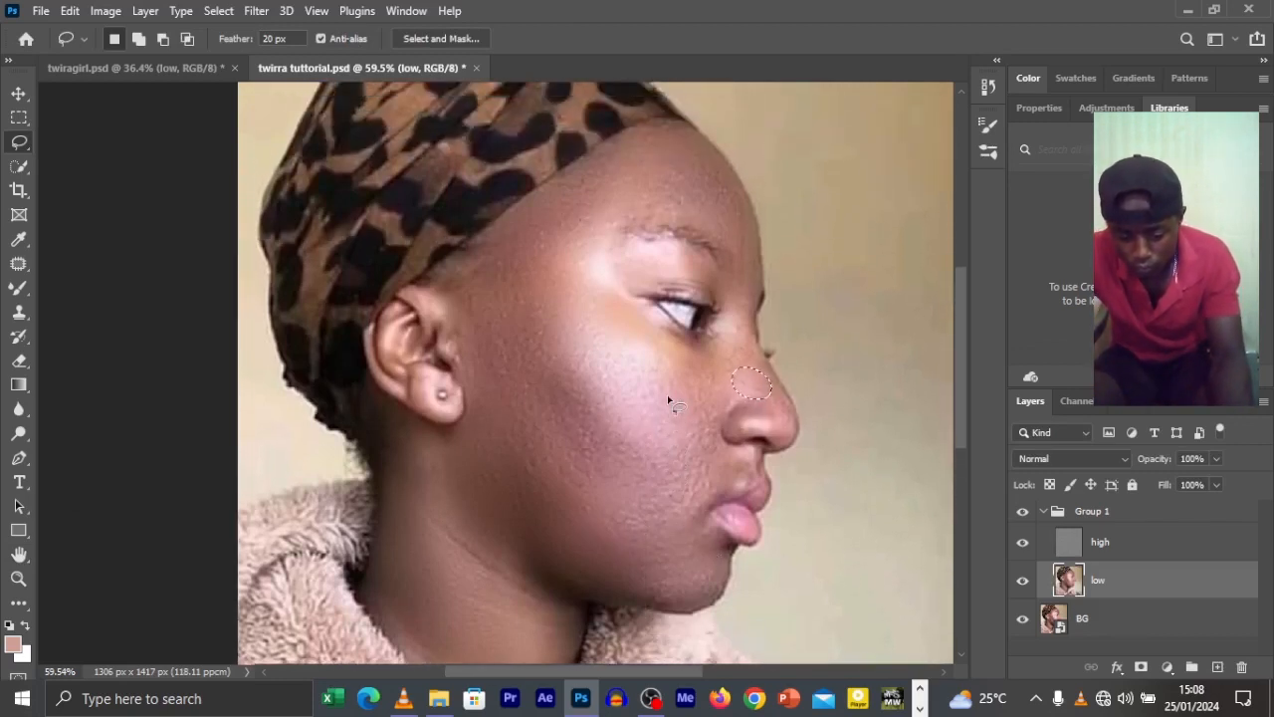
{"action": "scroll", "coordinate": [667, 395], "scroll_direction": "down", "scroll_amount": 2}
{"action": "key", "text": "ctrl+d"}
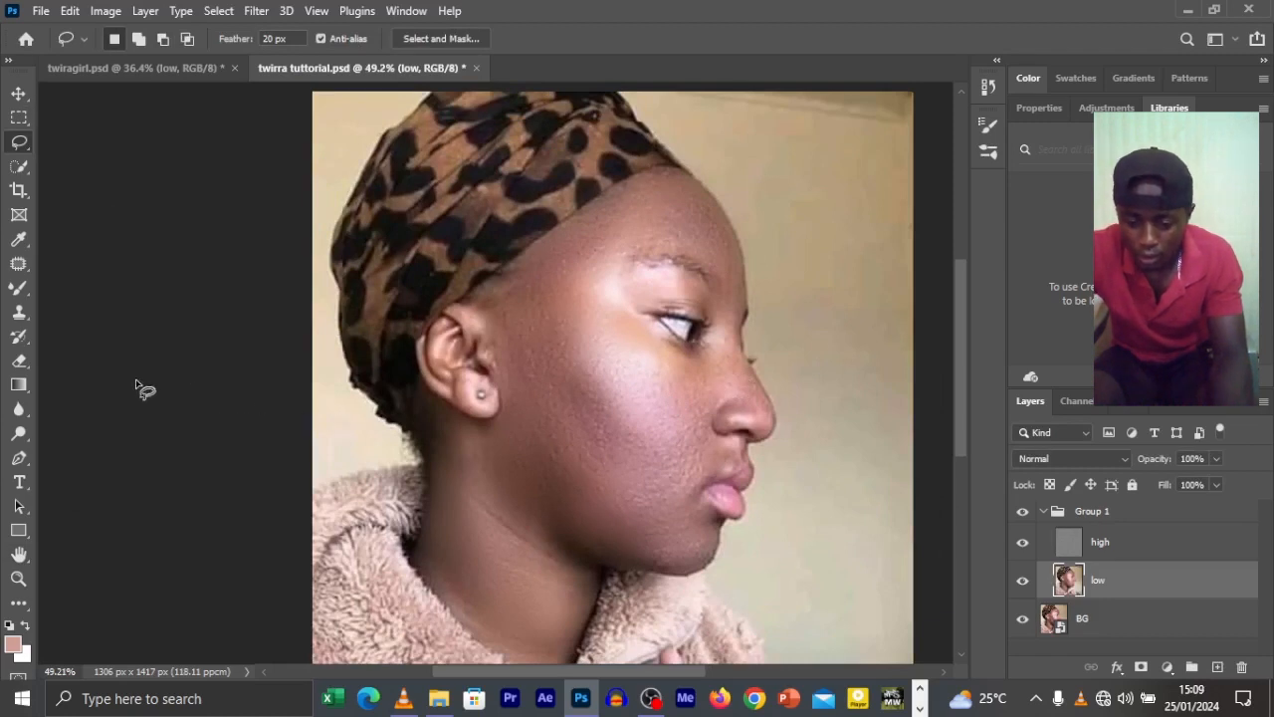
Compare the retouched portrait with the original by repeatedly hiding and showing Group 1, leaving the group visible.
{"action": "scroll", "coordinate": [139, 386], "scroll_direction": "down", "scroll_amount": 1}
{"action": "scroll", "coordinate": [139, 386], "scroll_direction": "up", "scroll_amount": 1}
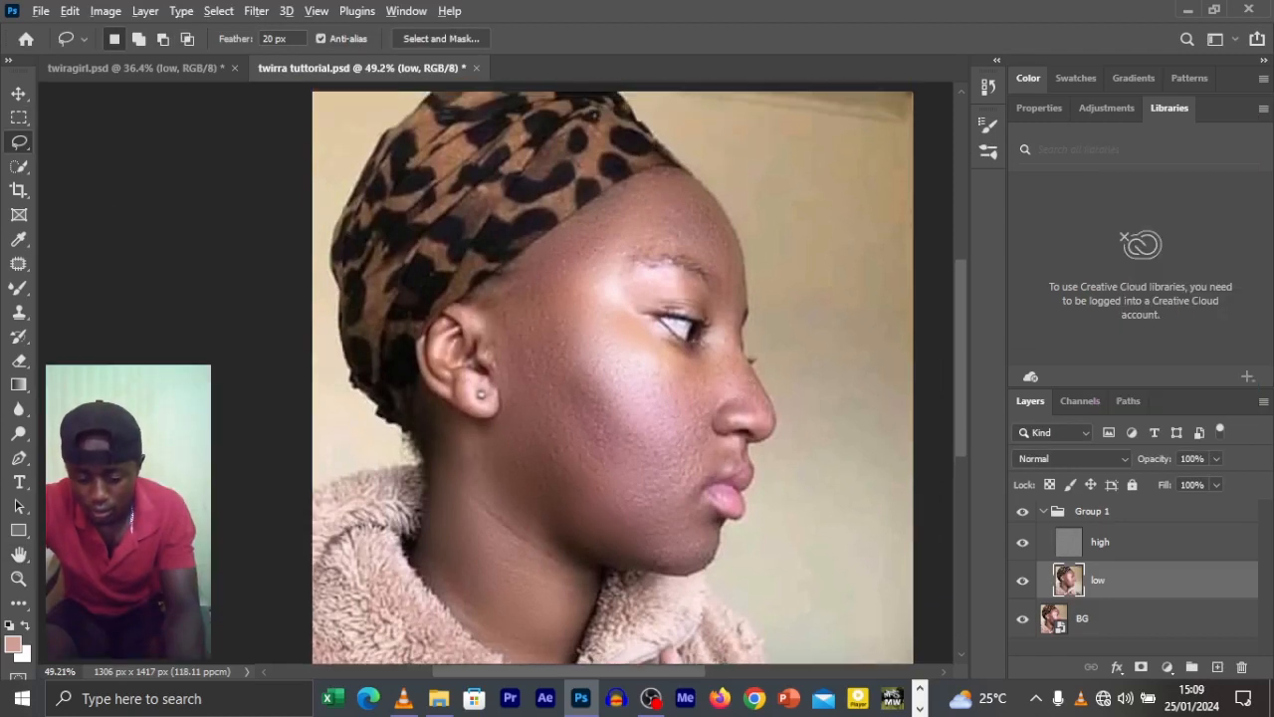
{"action": "scroll", "coordinate": [140, 386], "scroll_direction": "down", "scroll_amount": 1}
{"action": "scroll", "coordinate": [505, 420], "scroll_direction": "down", "scroll_amount": 2}
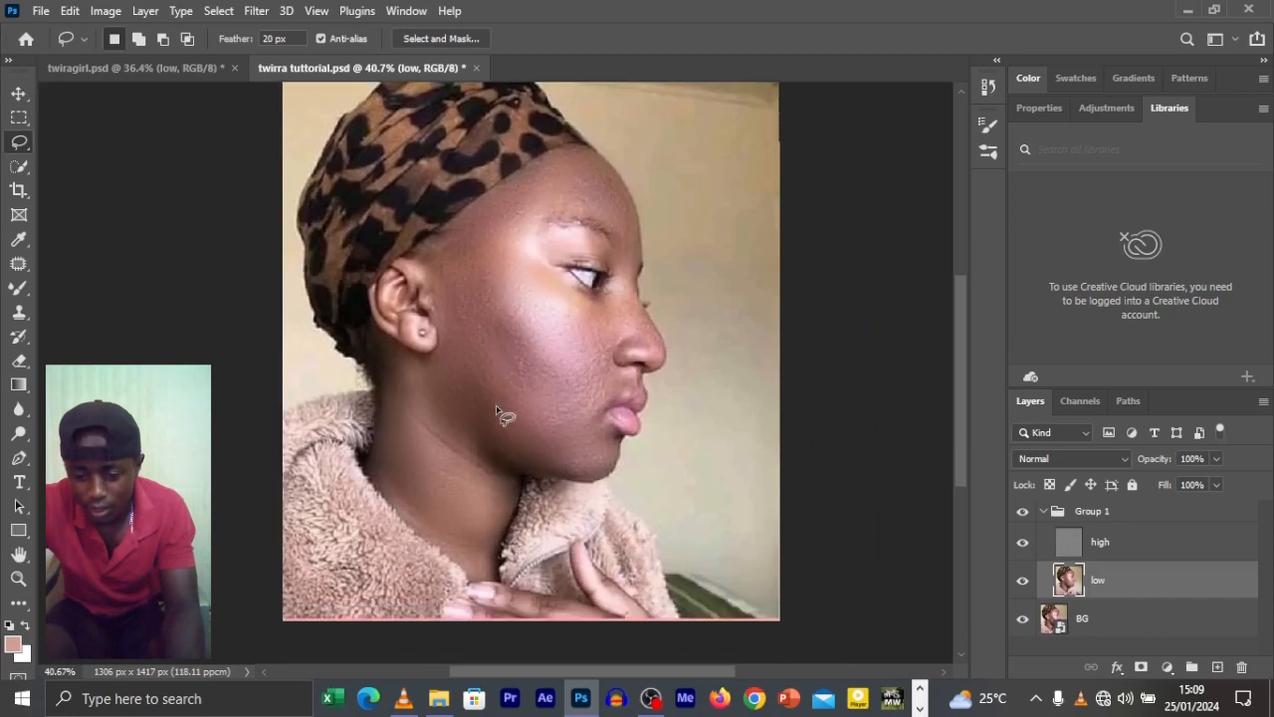
{"action": "left_click", "coordinate": [1021, 512]}
{"action": "left_click", "coordinate": [1021, 512]}
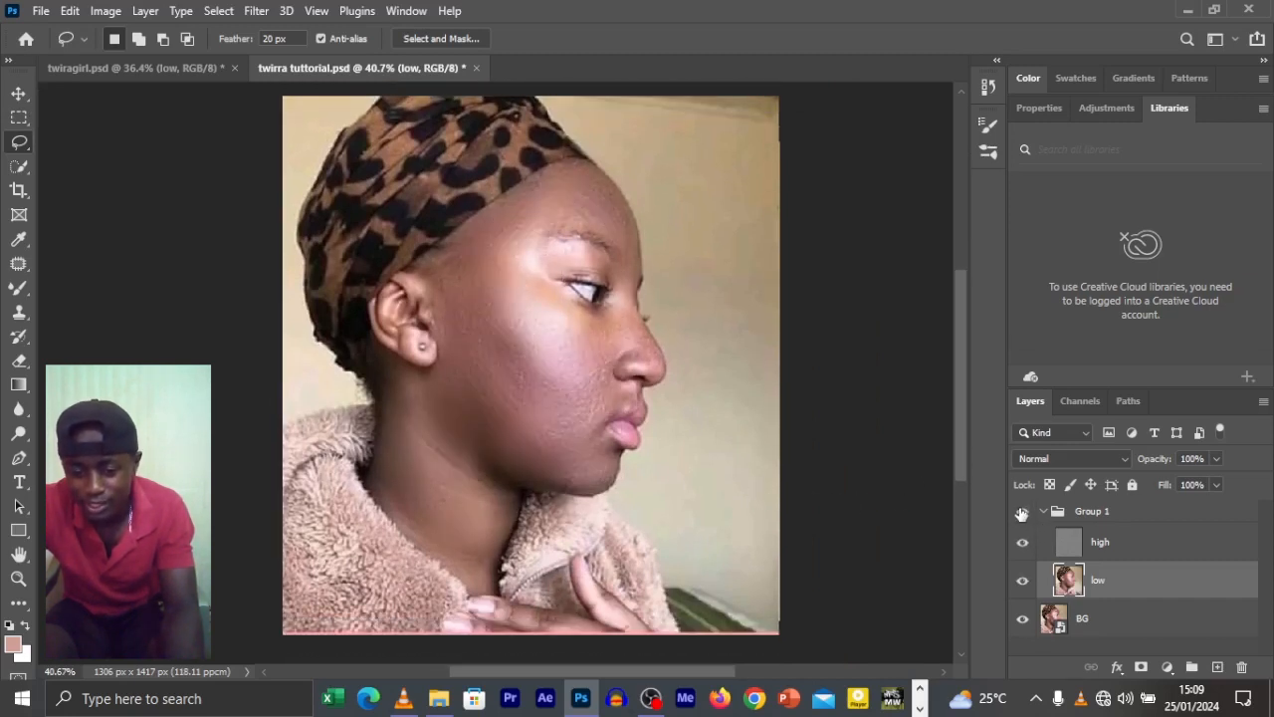
{"action": "left_click", "coordinate": [1022, 512]}
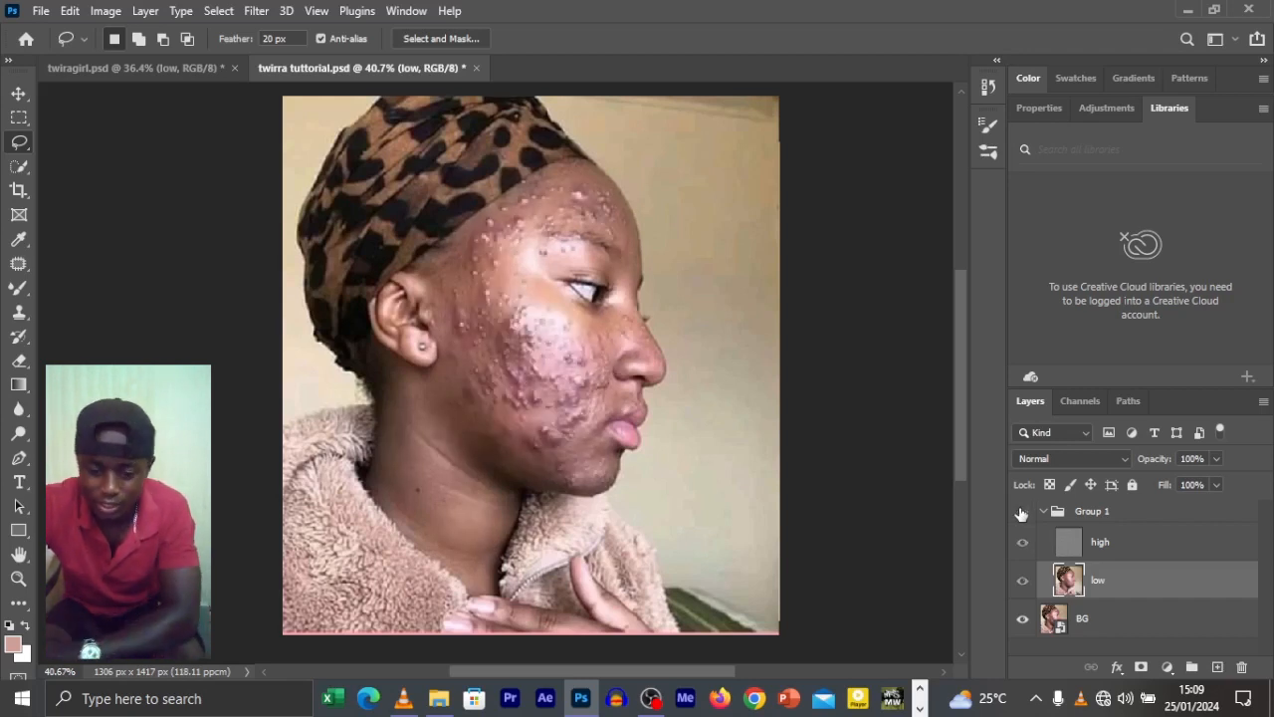
{"action": "left_click", "coordinate": [1022, 512]}
{"action": "left_click", "coordinate": [1021, 512]}
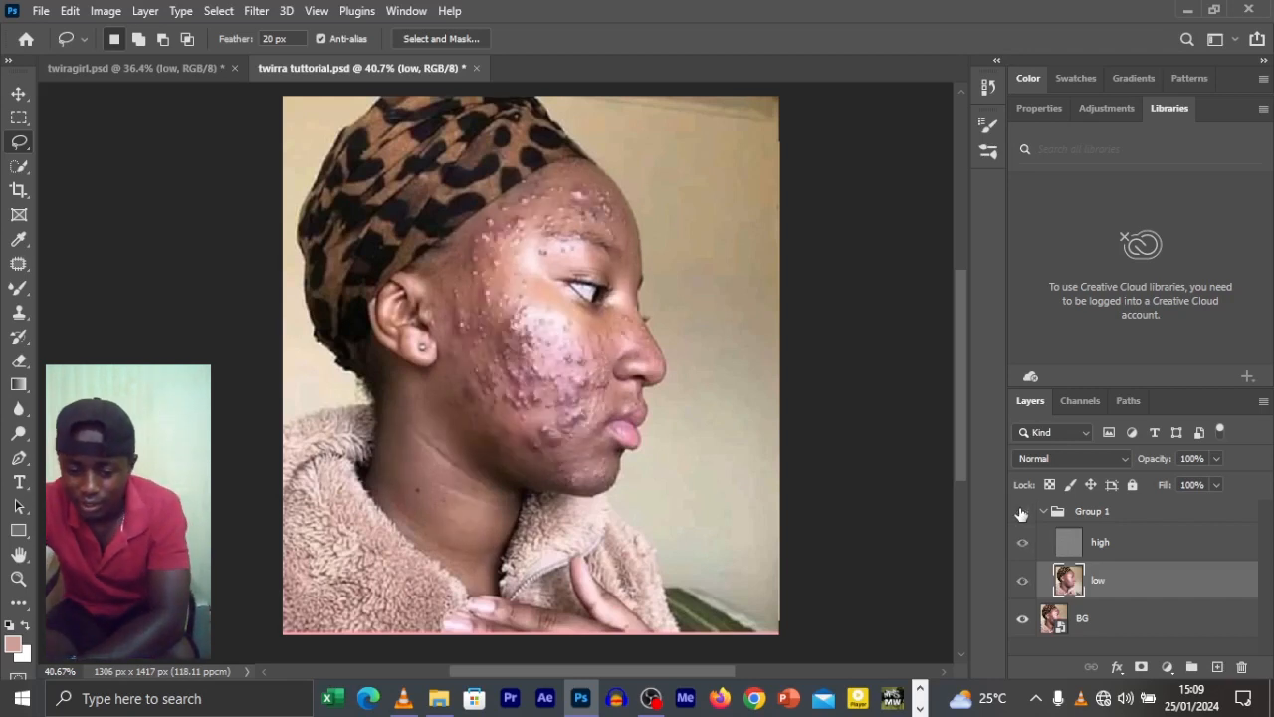
{"action": "left_click", "coordinate": [1022, 511]}
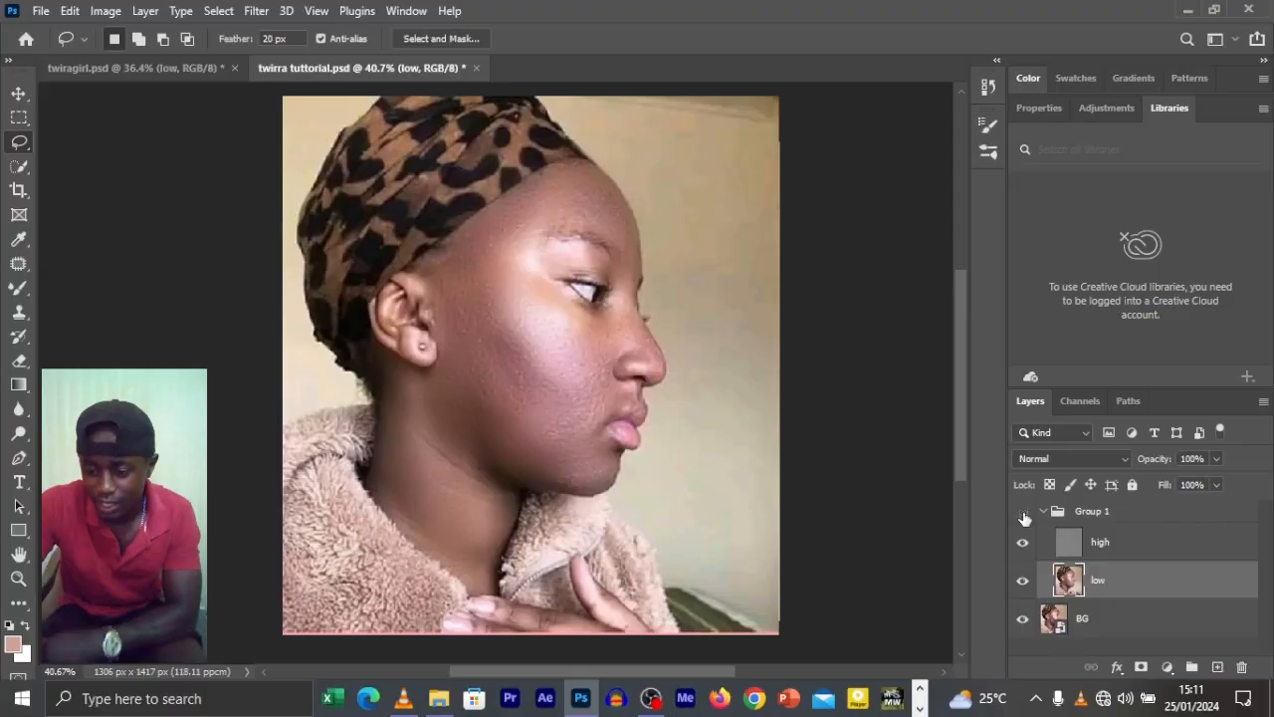
{"action": "left_click", "coordinate": [1024, 513]}
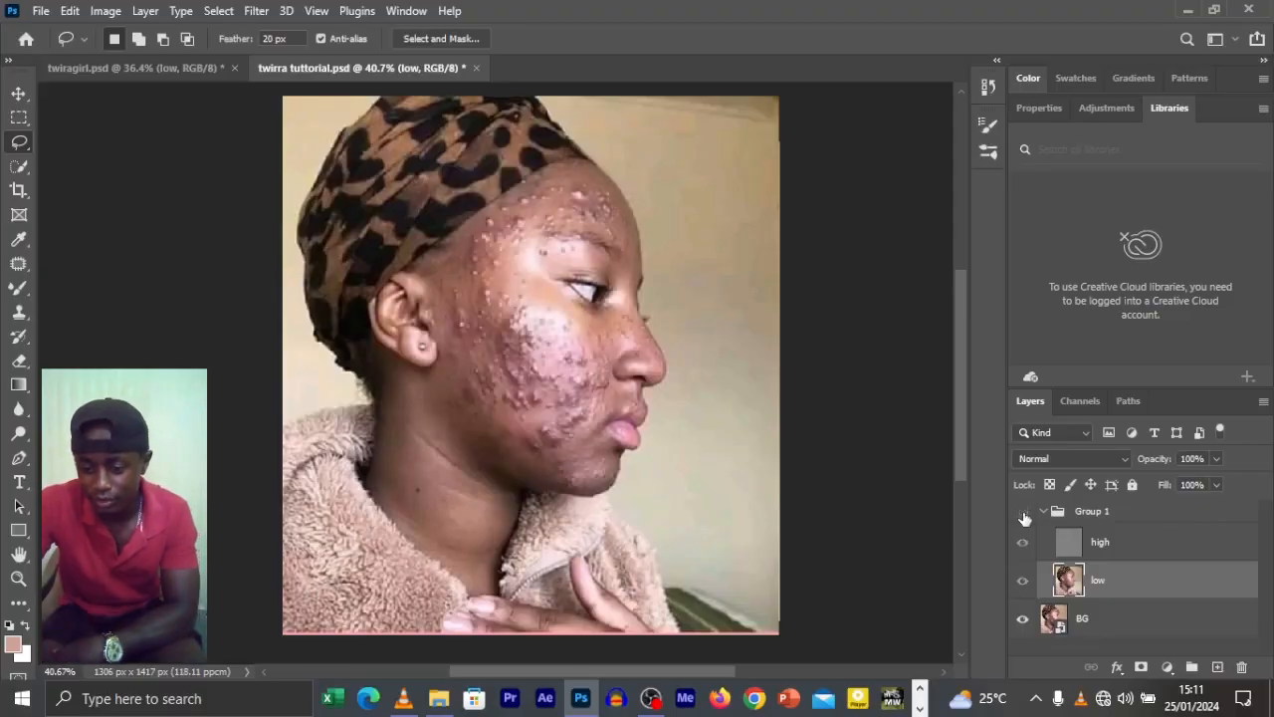
{"action": "left_click", "coordinate": [1024, 513]}
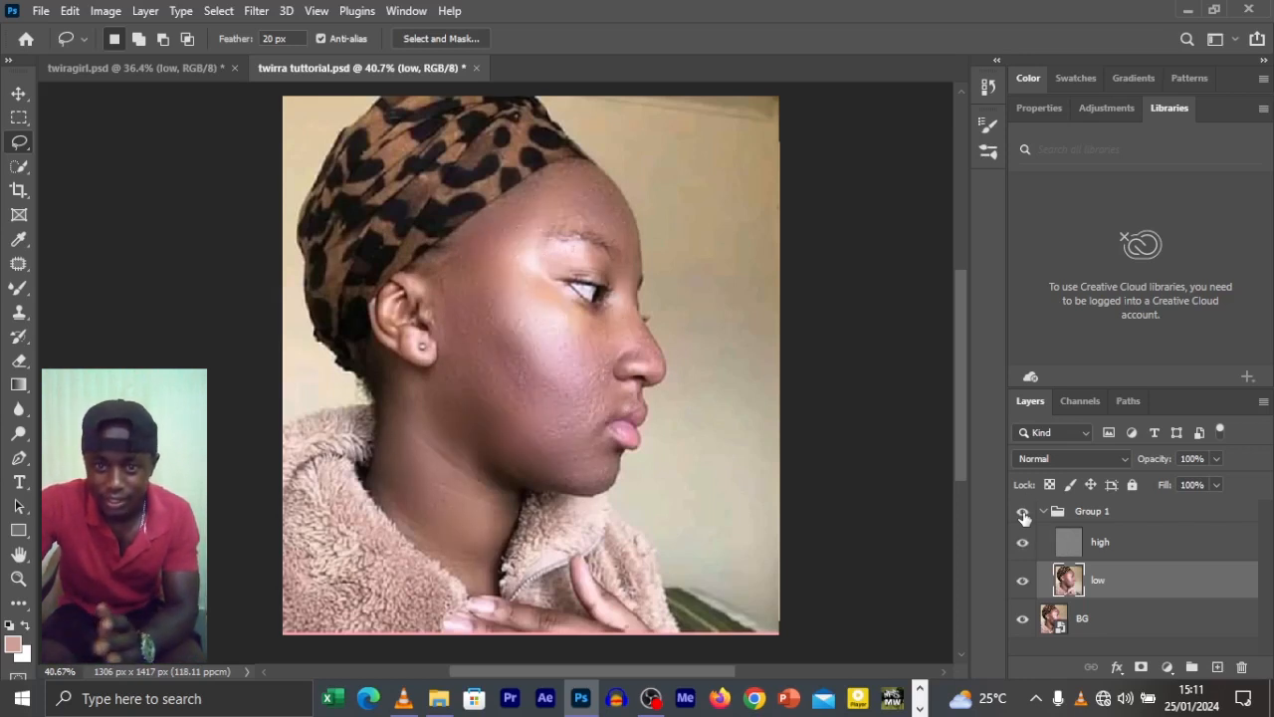
{"action": "left_click", "coordinate": [1023, 513]}
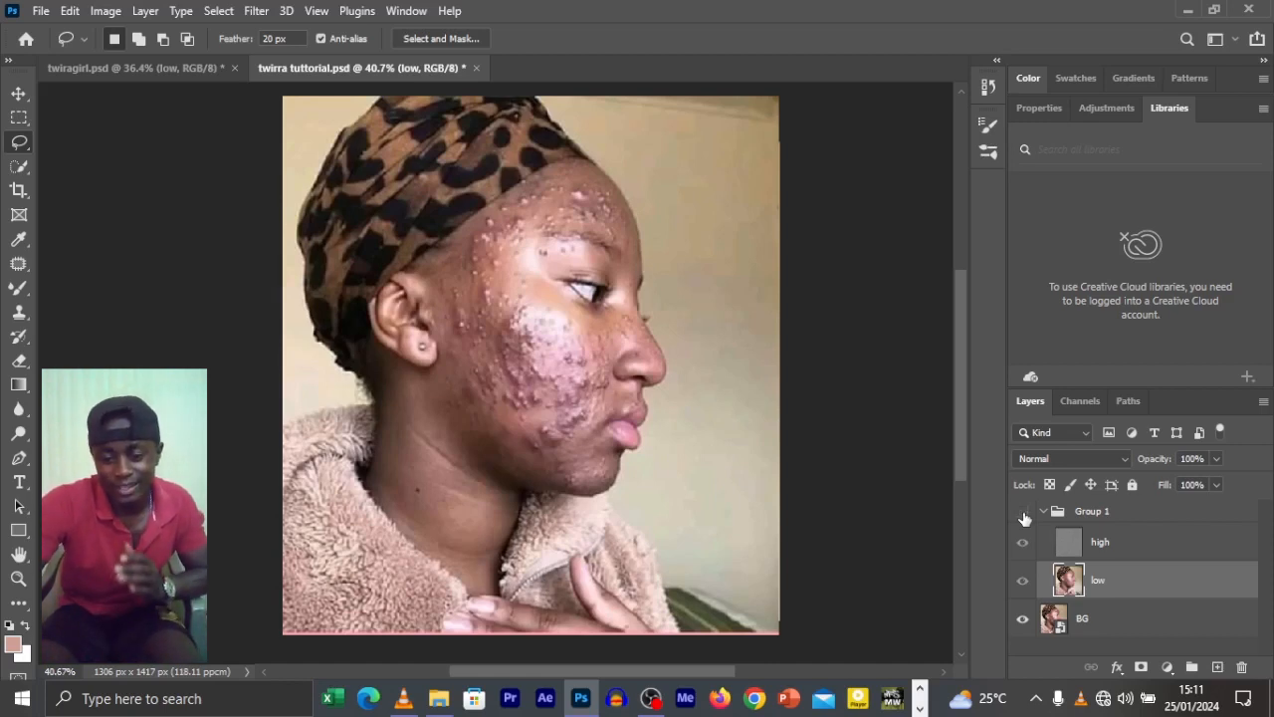
{"action": "left_click", "coordinate": [1024, 513]}
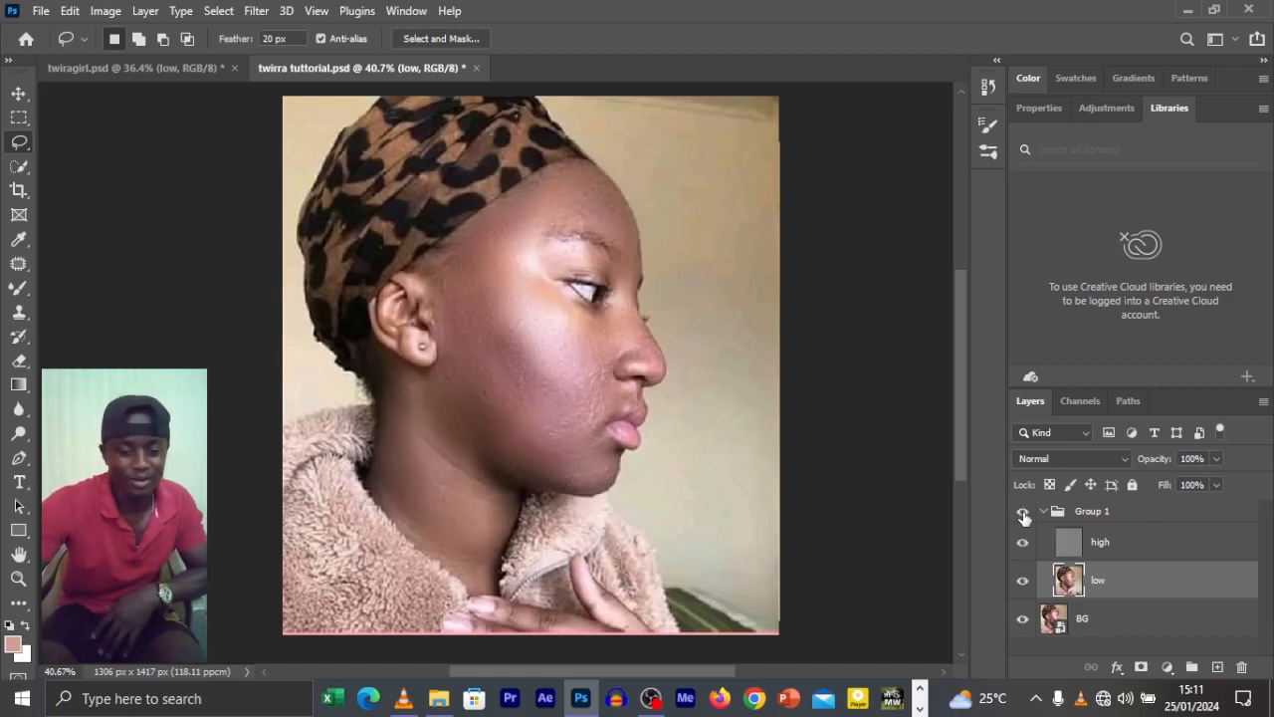